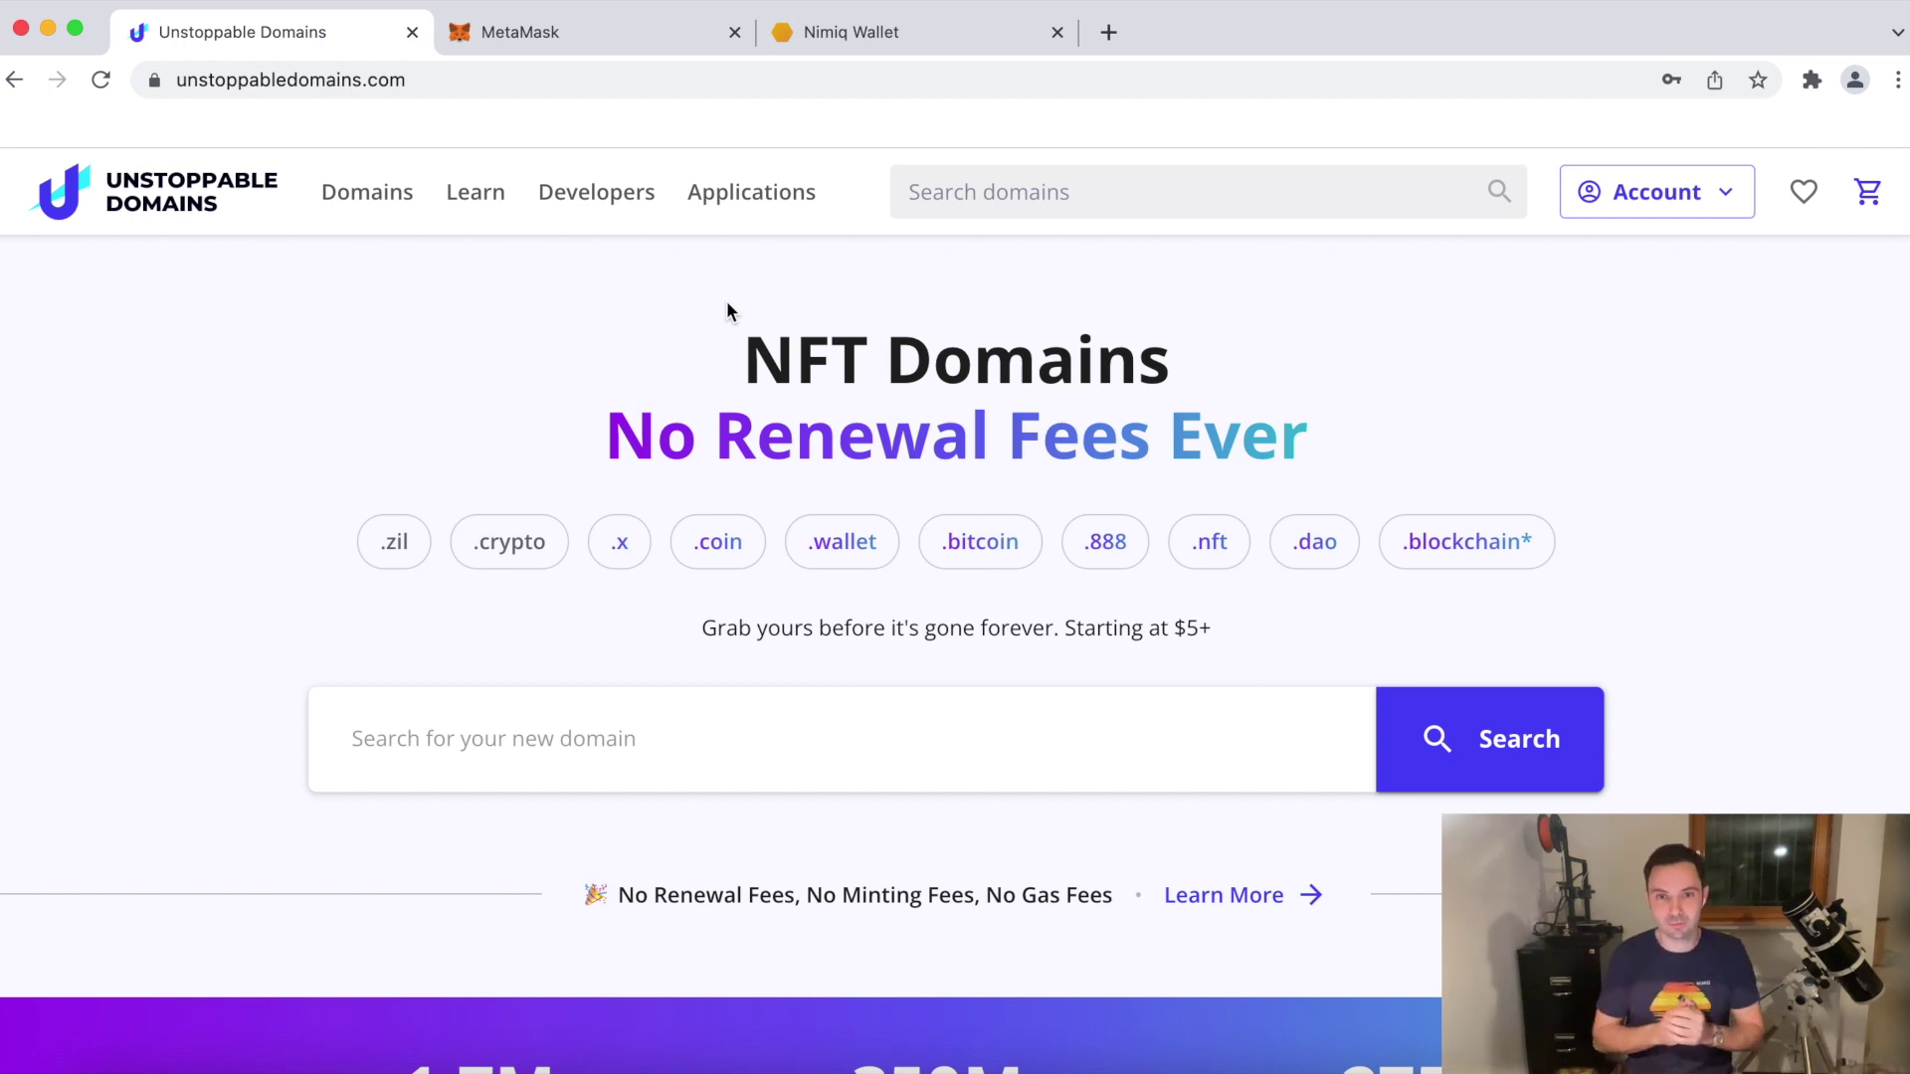
Step: In Nimiq Wallet, check that maxburger.crypto is accepted as a send recipient, then close without sending
{"action": "key", "text": "super+3"}
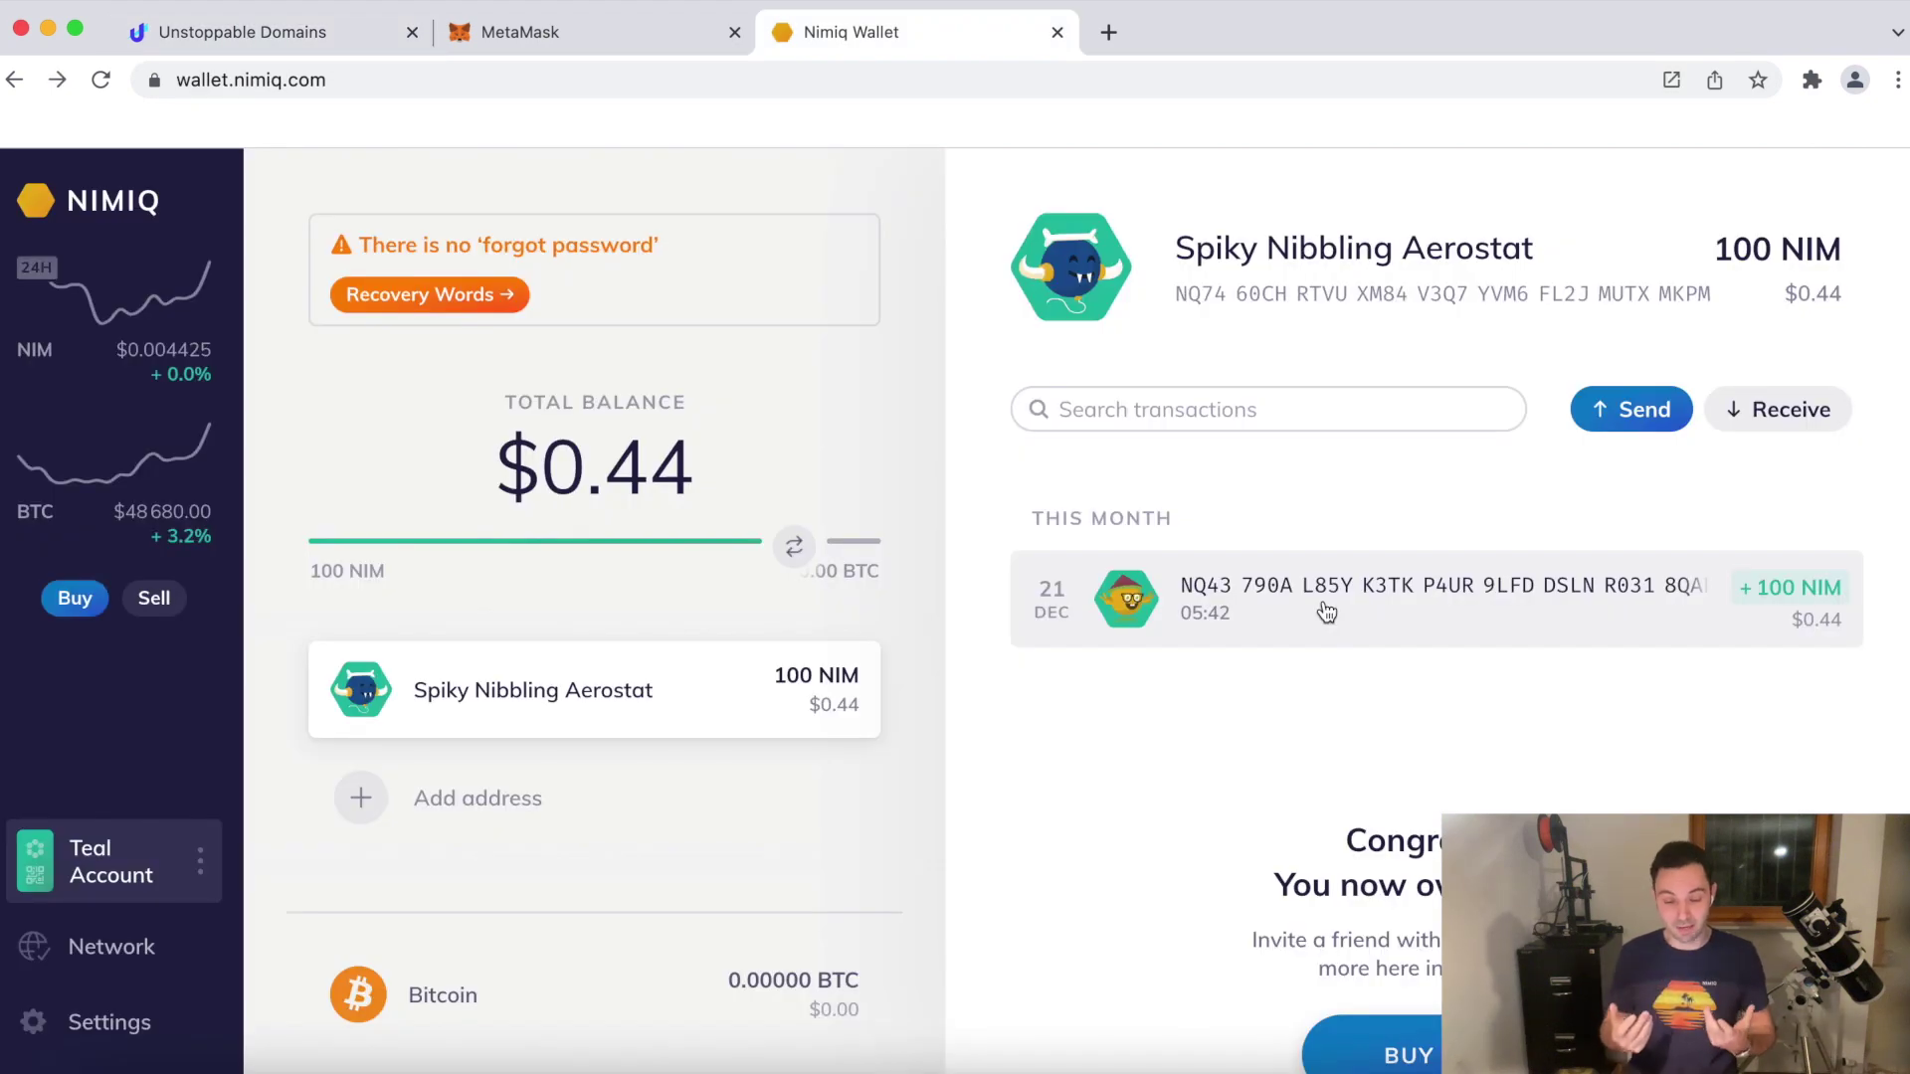
{"action": "left_click", "coordinate": [1644, 412]}
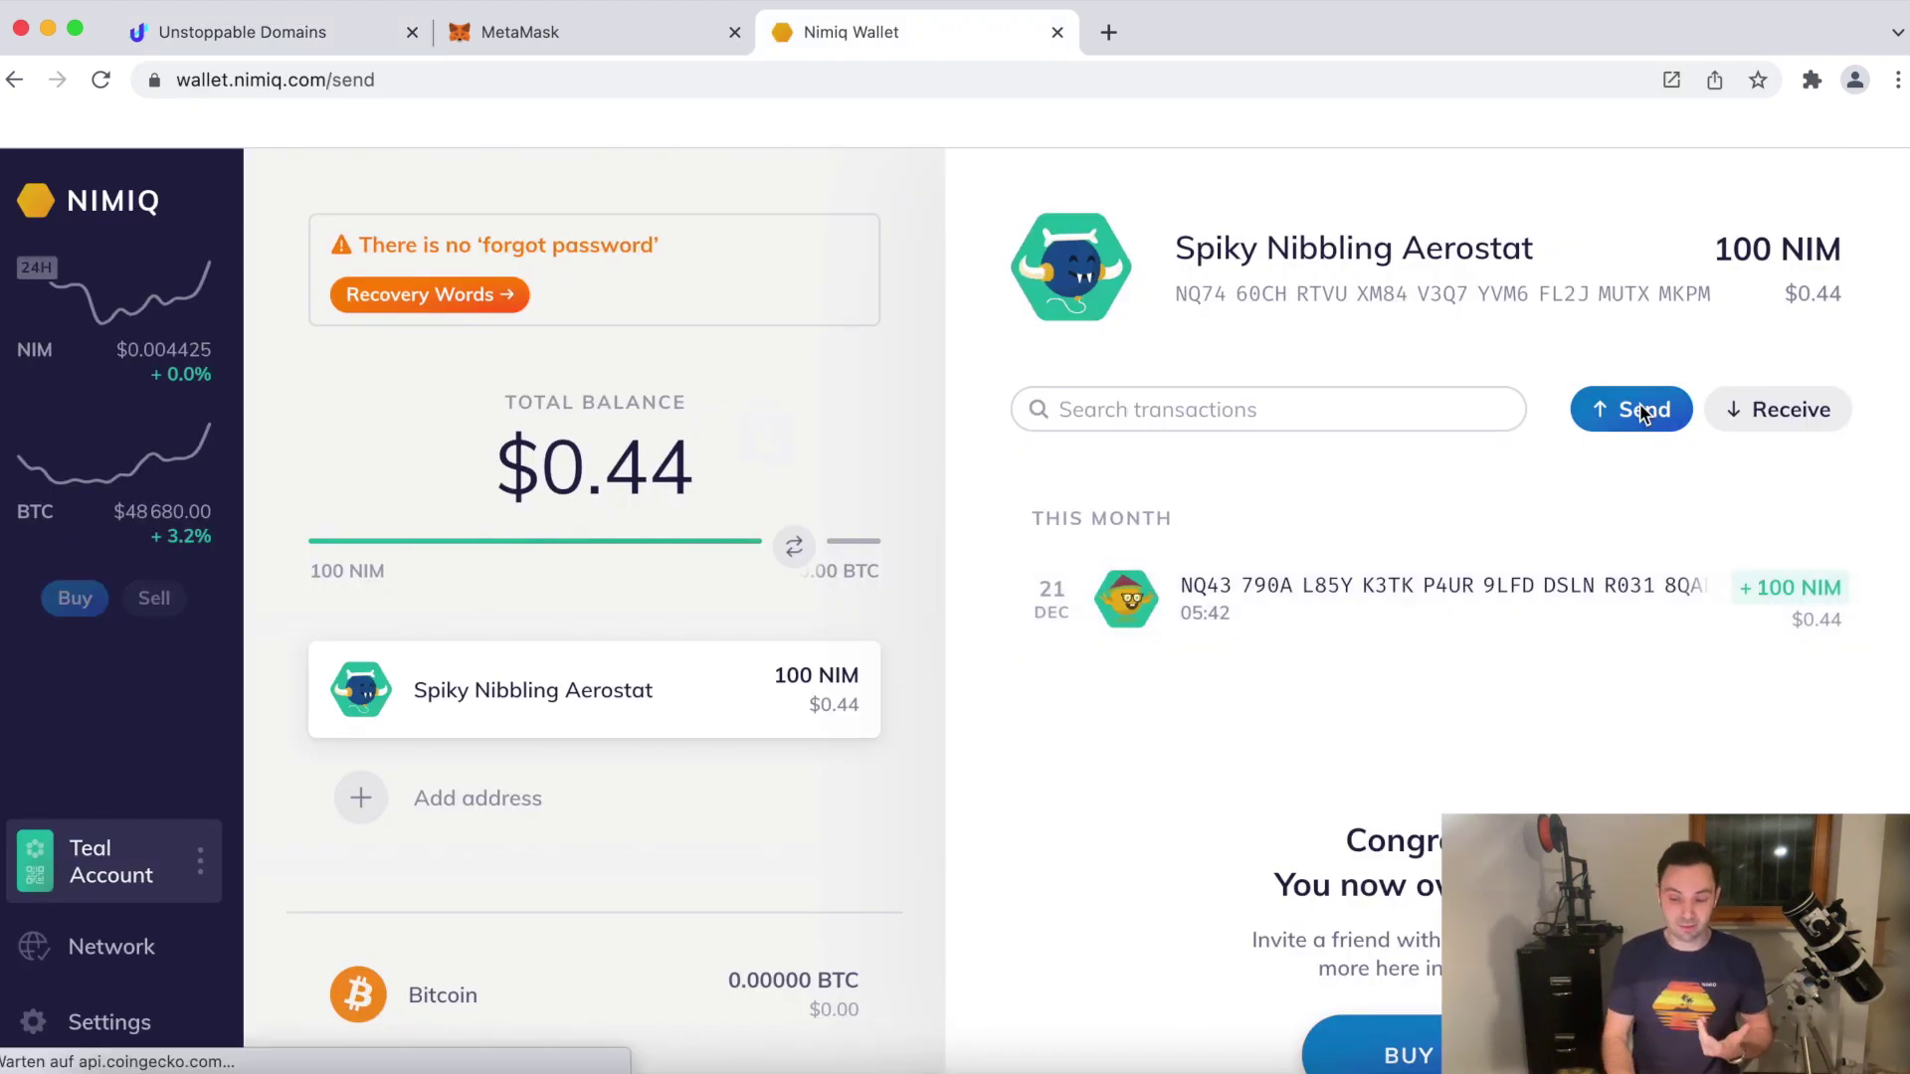
{"action": "type", "text": "ma"}
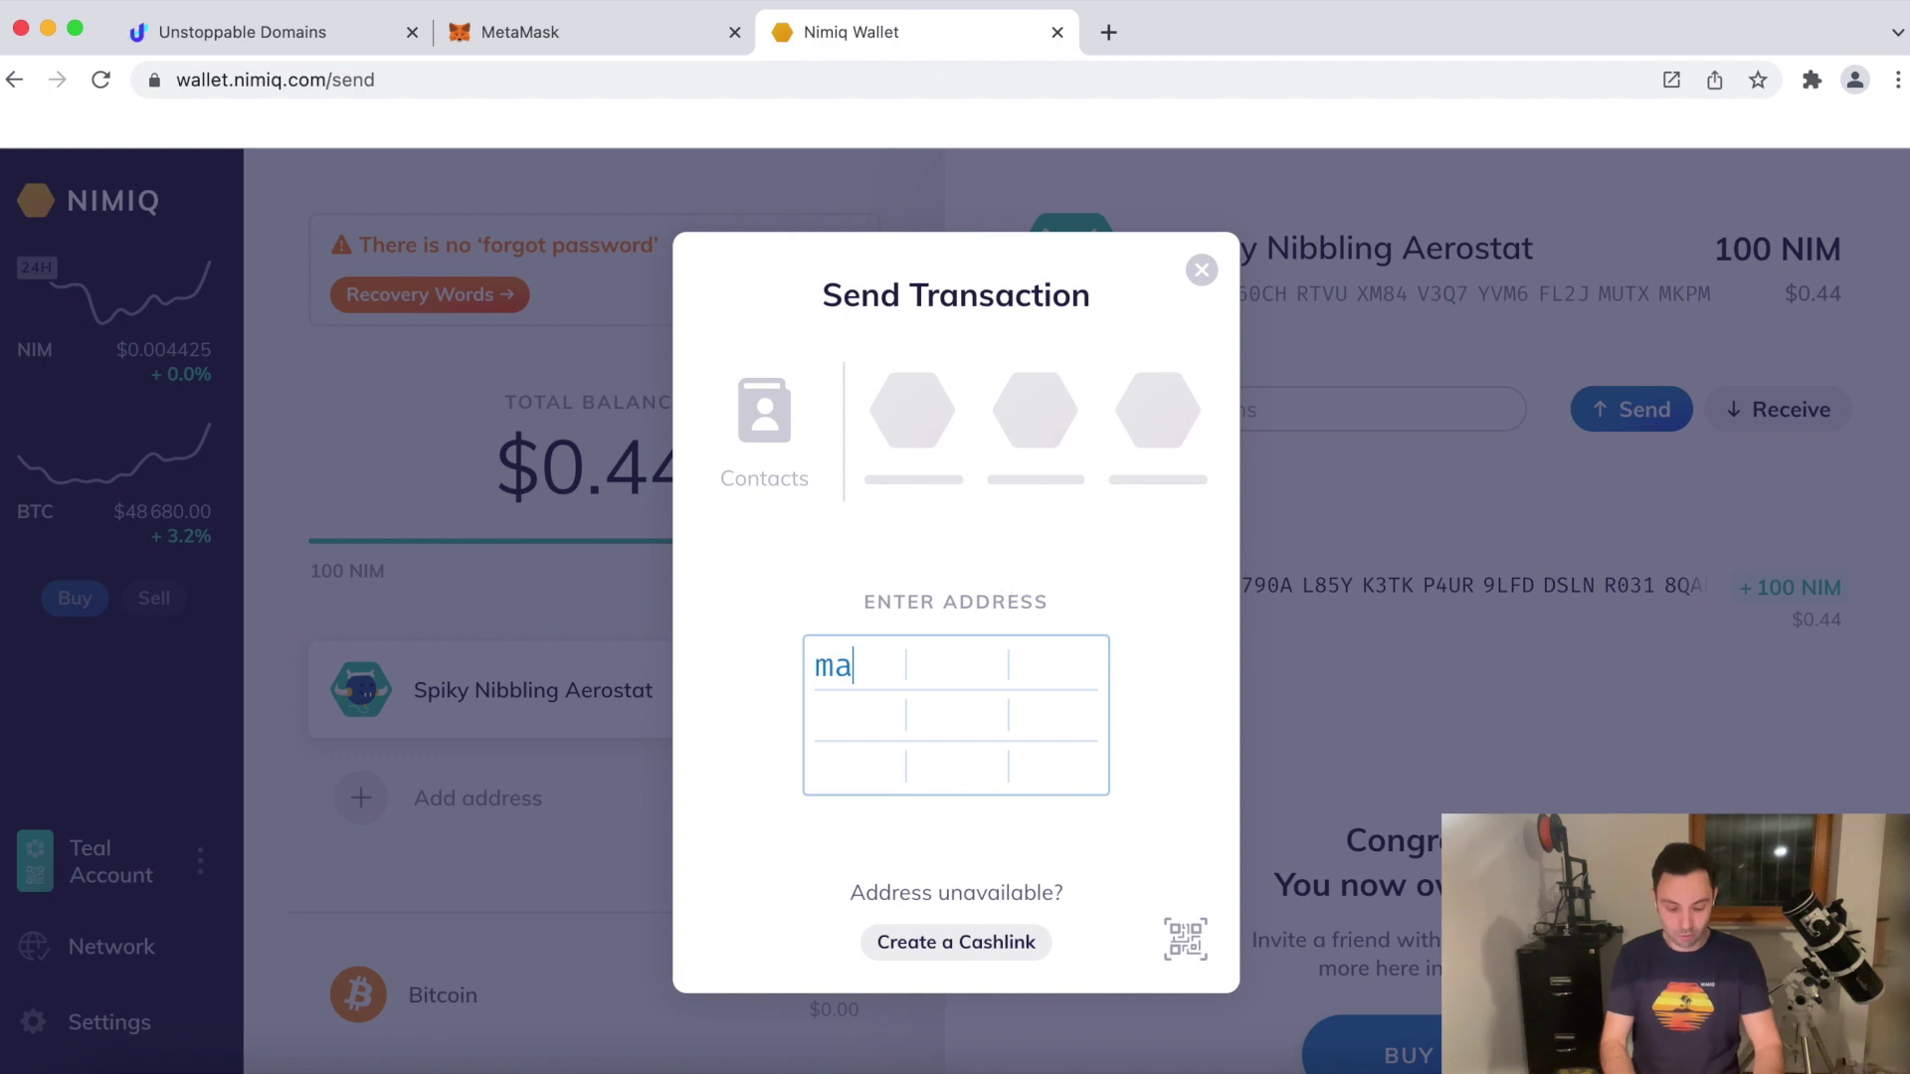
{"action": "type", "text": "xburger.crypto"}
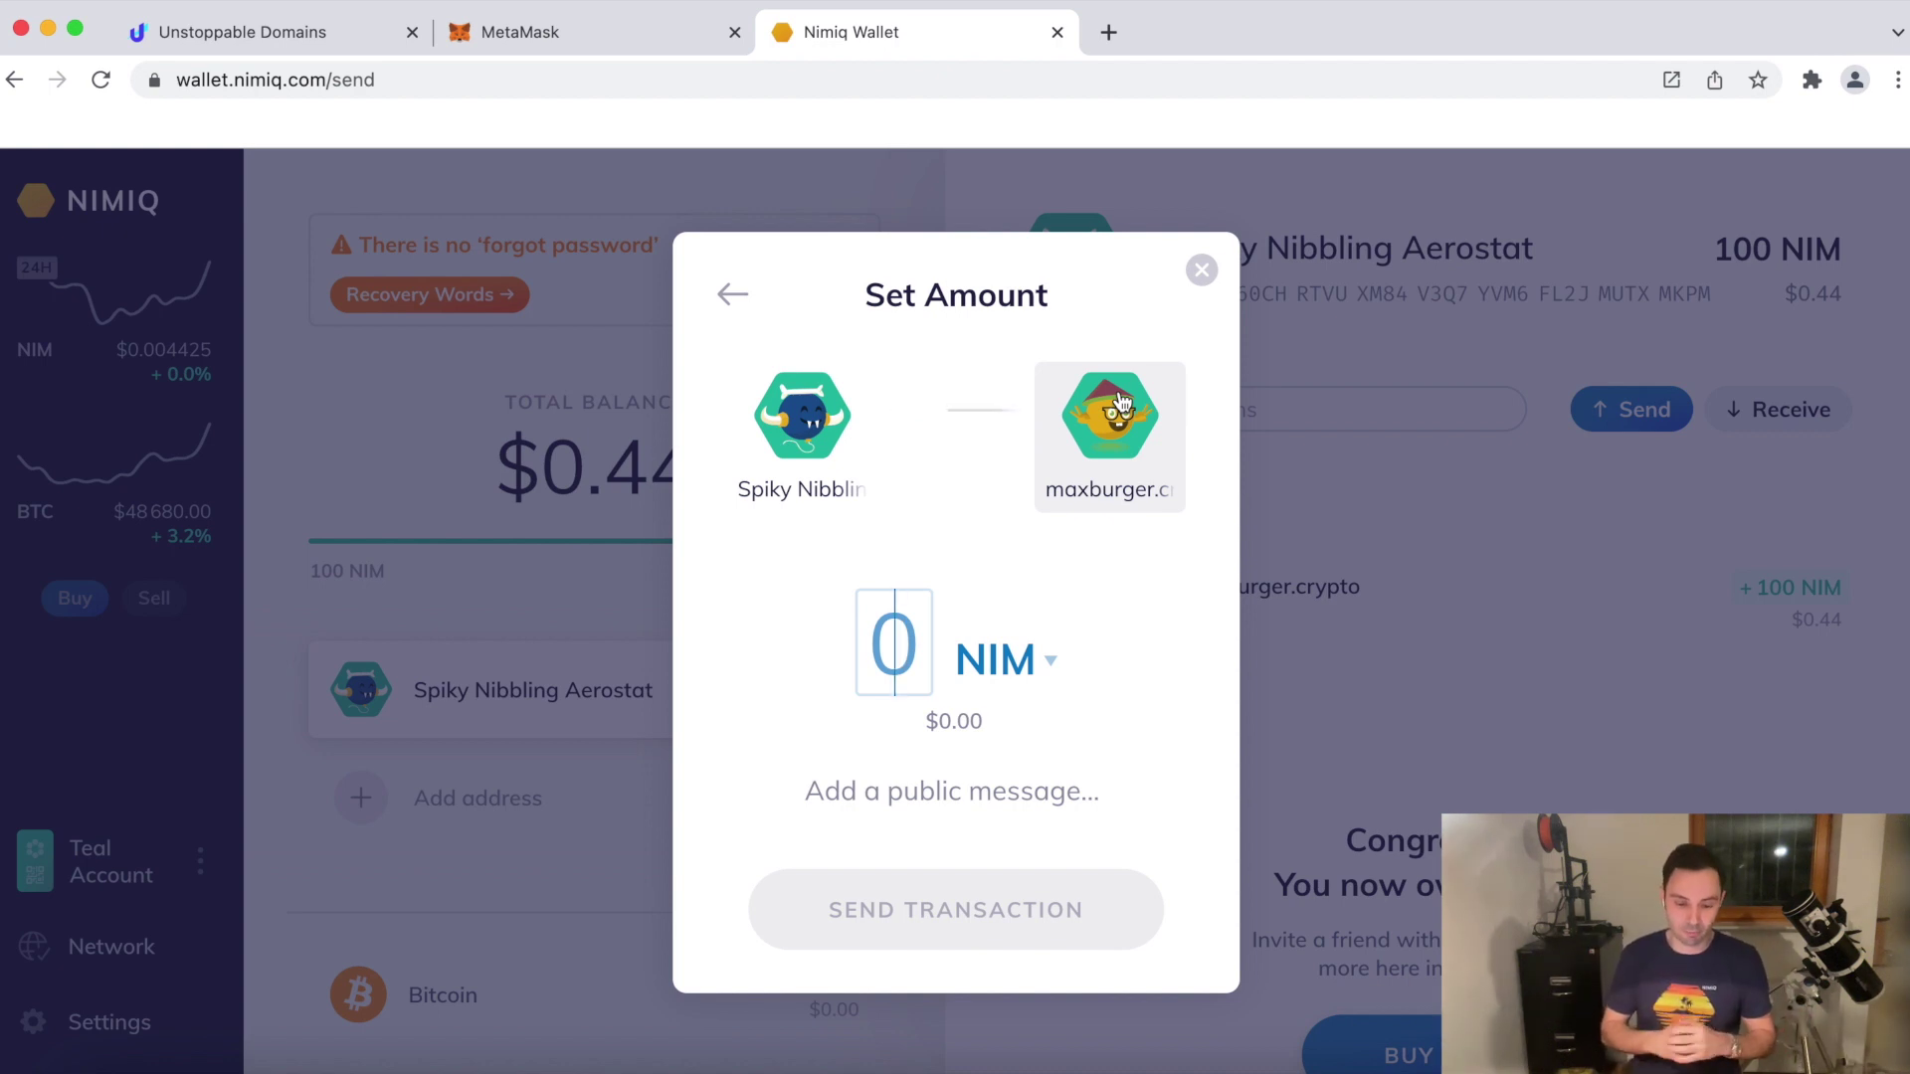
{"action": "left_click", "coordinate": [1202, 269]}
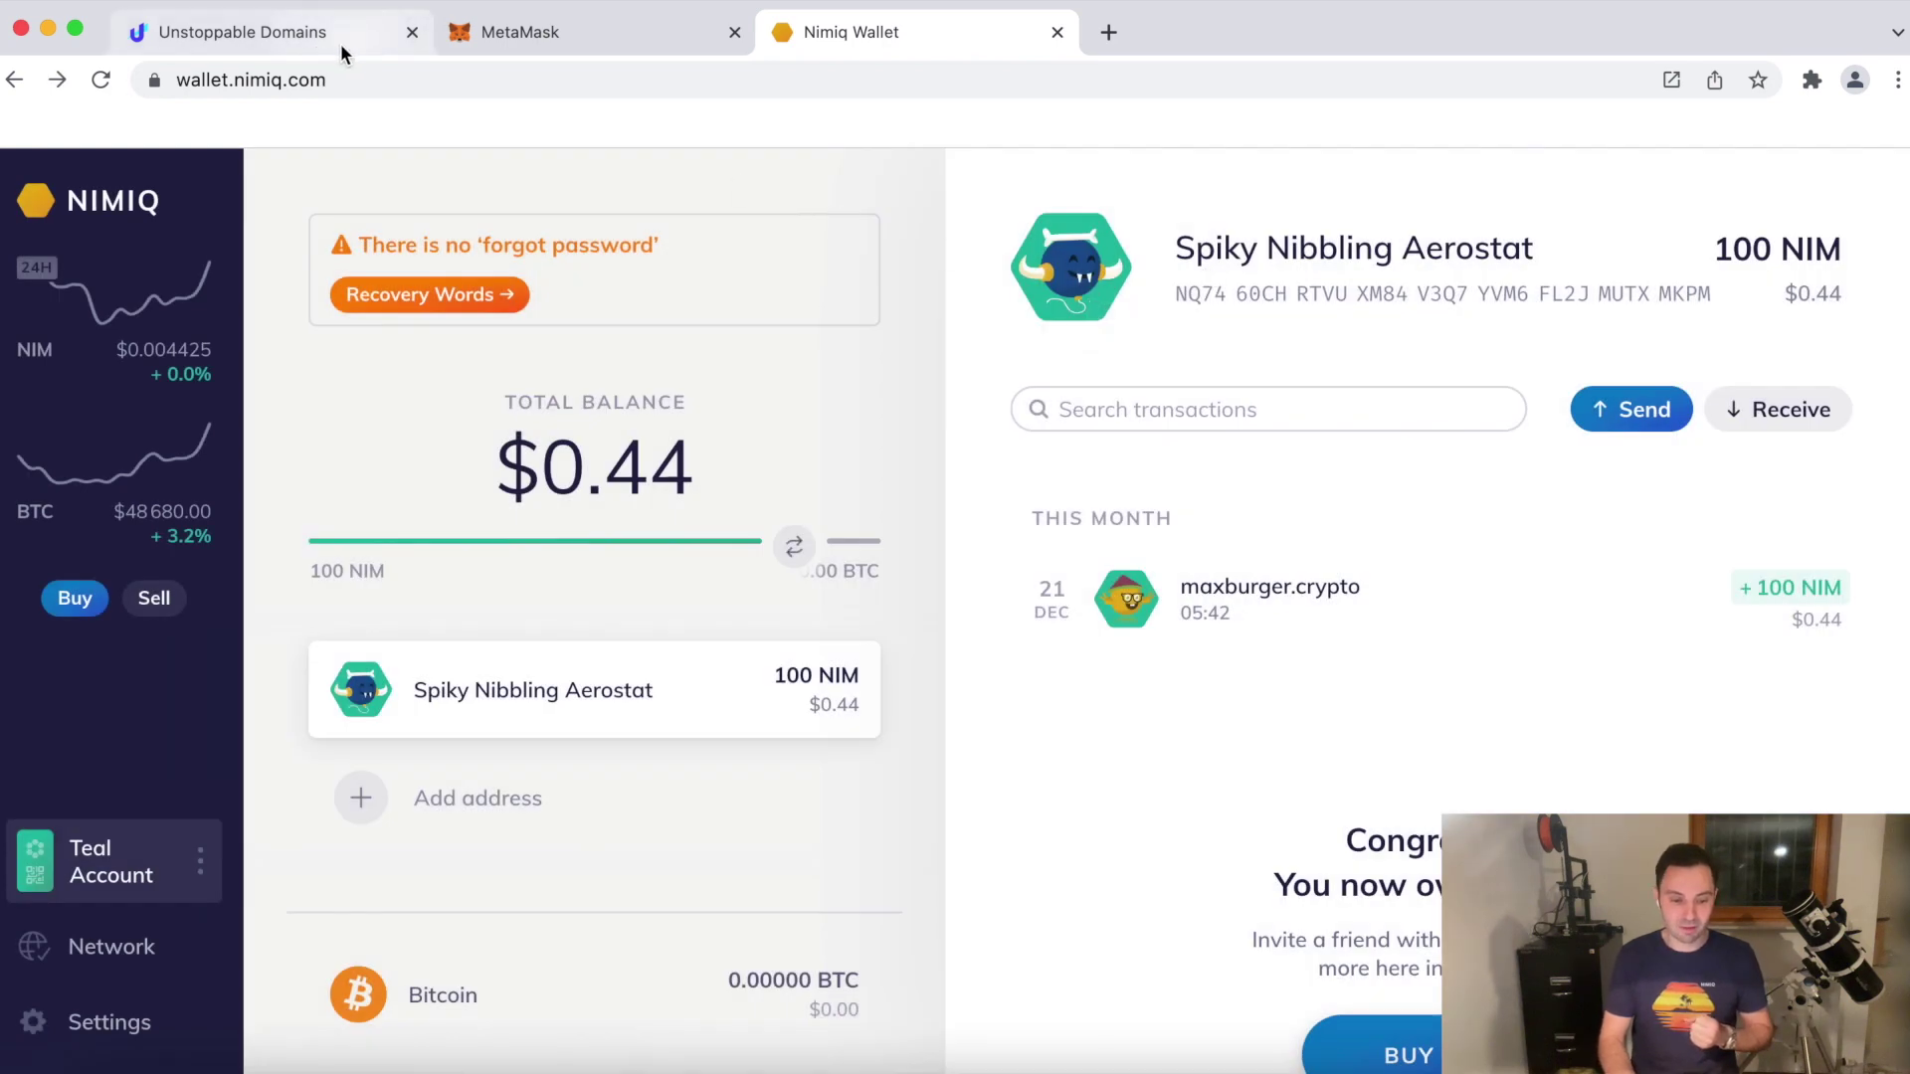
Step: Go back to the Unstoppable Domains tab and place the cursor in the homepage domain search box
{"action": "left_click", "coordinate": [253, 42]}
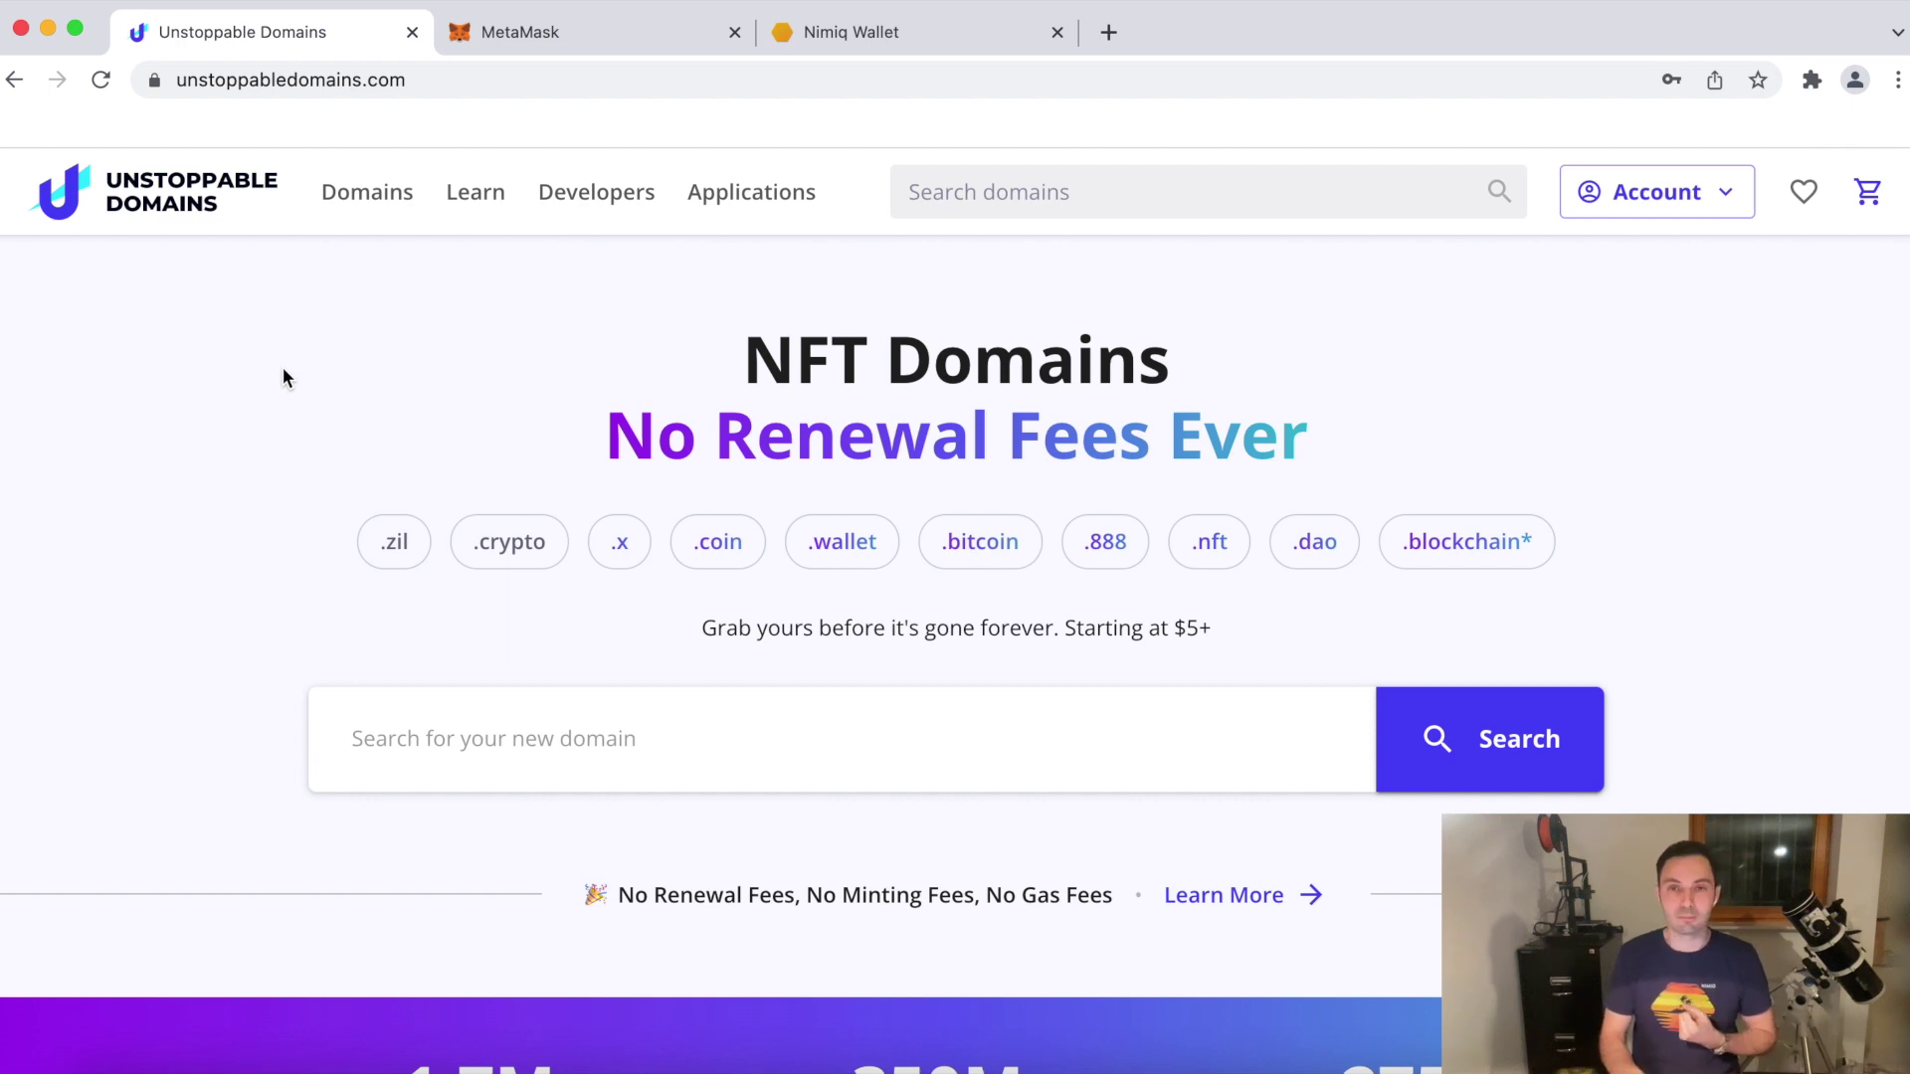
{"action": "left_click", "coordinate": [376, 738]}
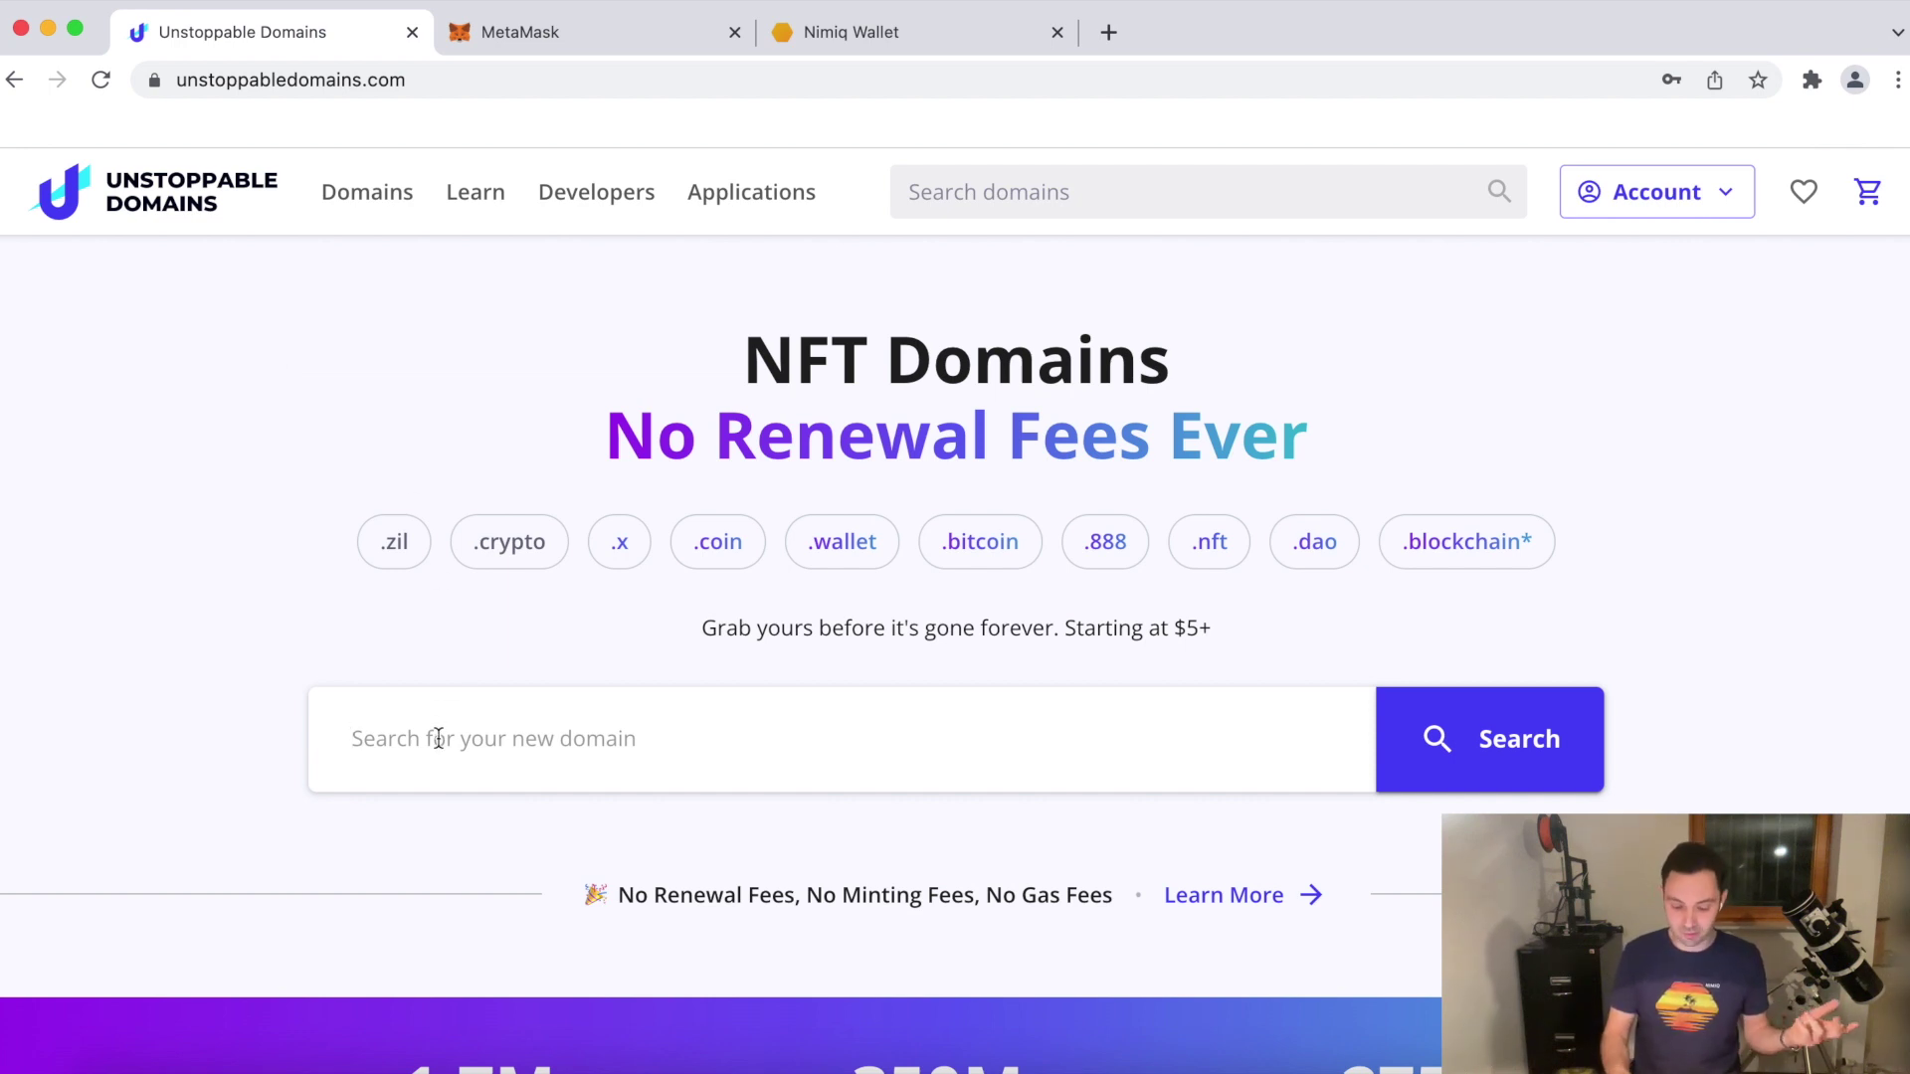
Step: Search for nimilorian and add nimilorian.wallet ($20) to the cart
{"action": "type", "text": "nimilorian"}
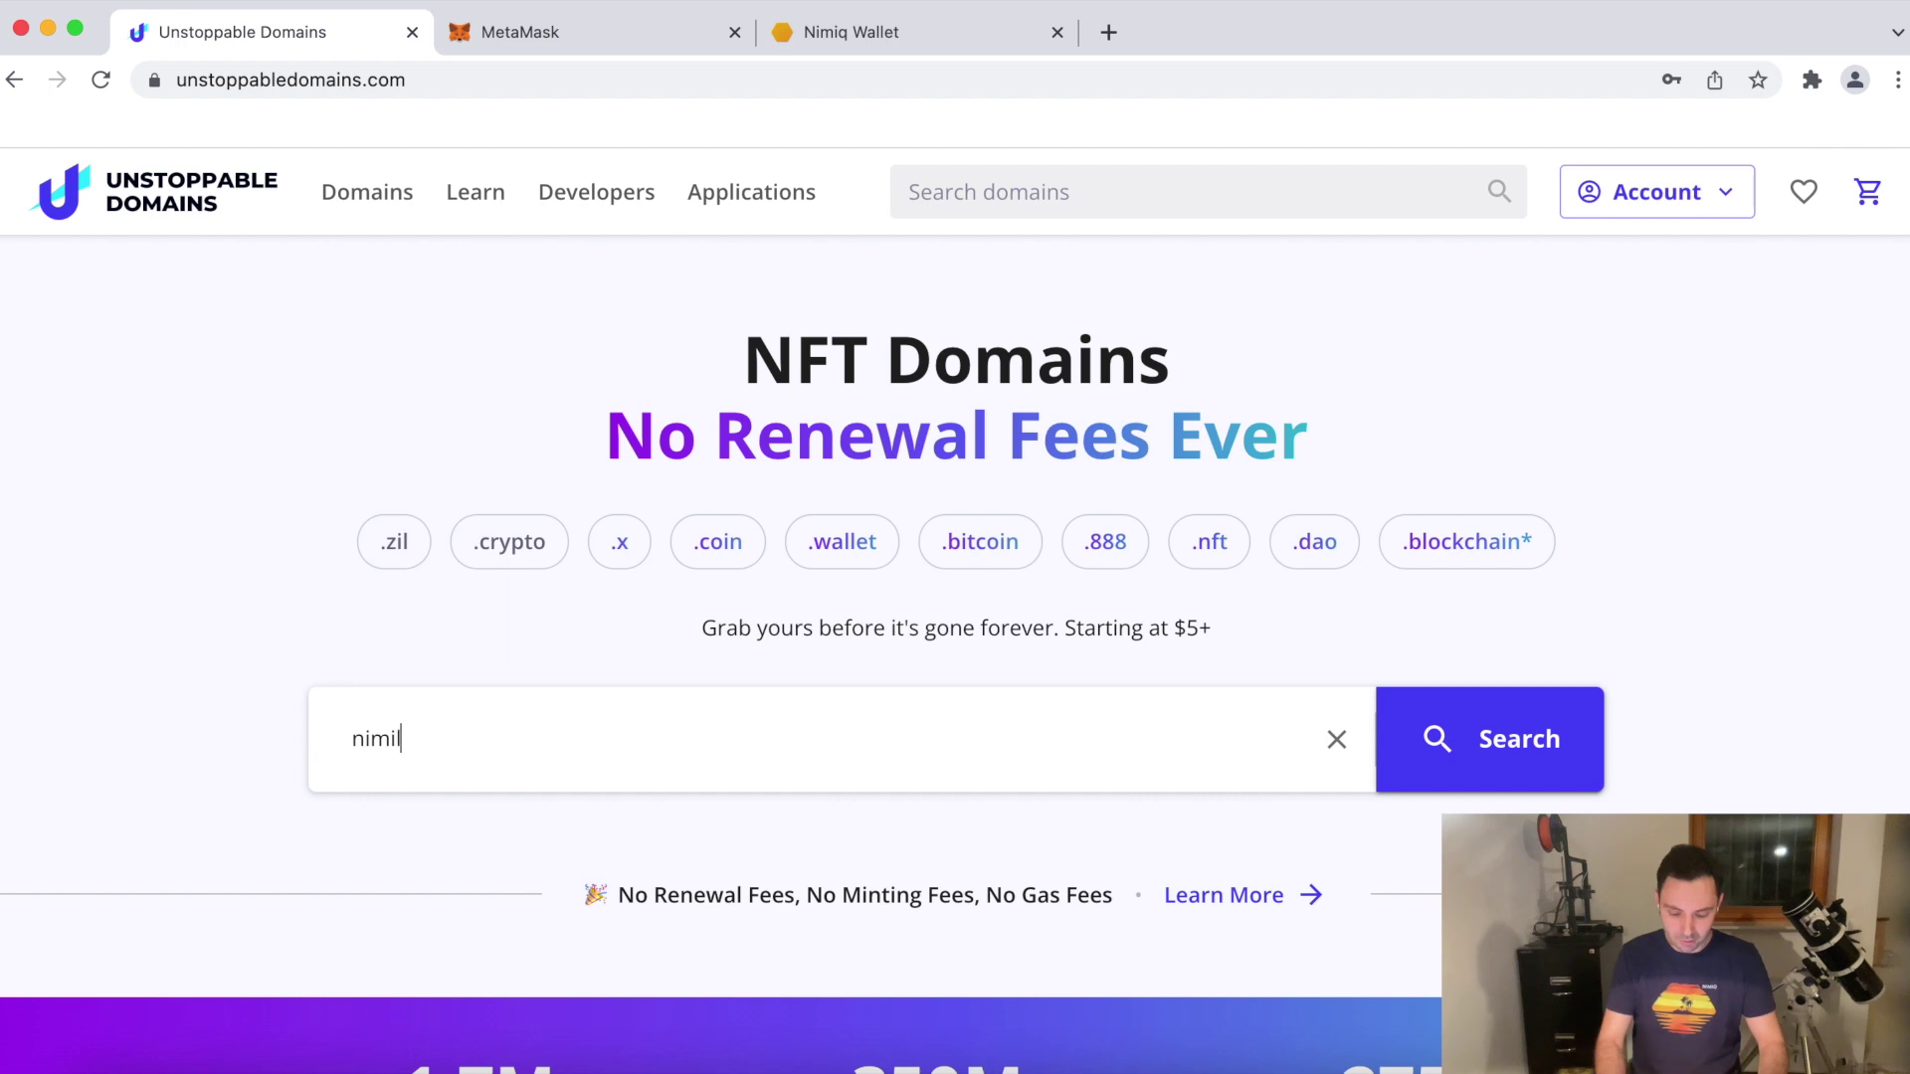
{"action": "left_click", "coordinate": [1483, 781]}
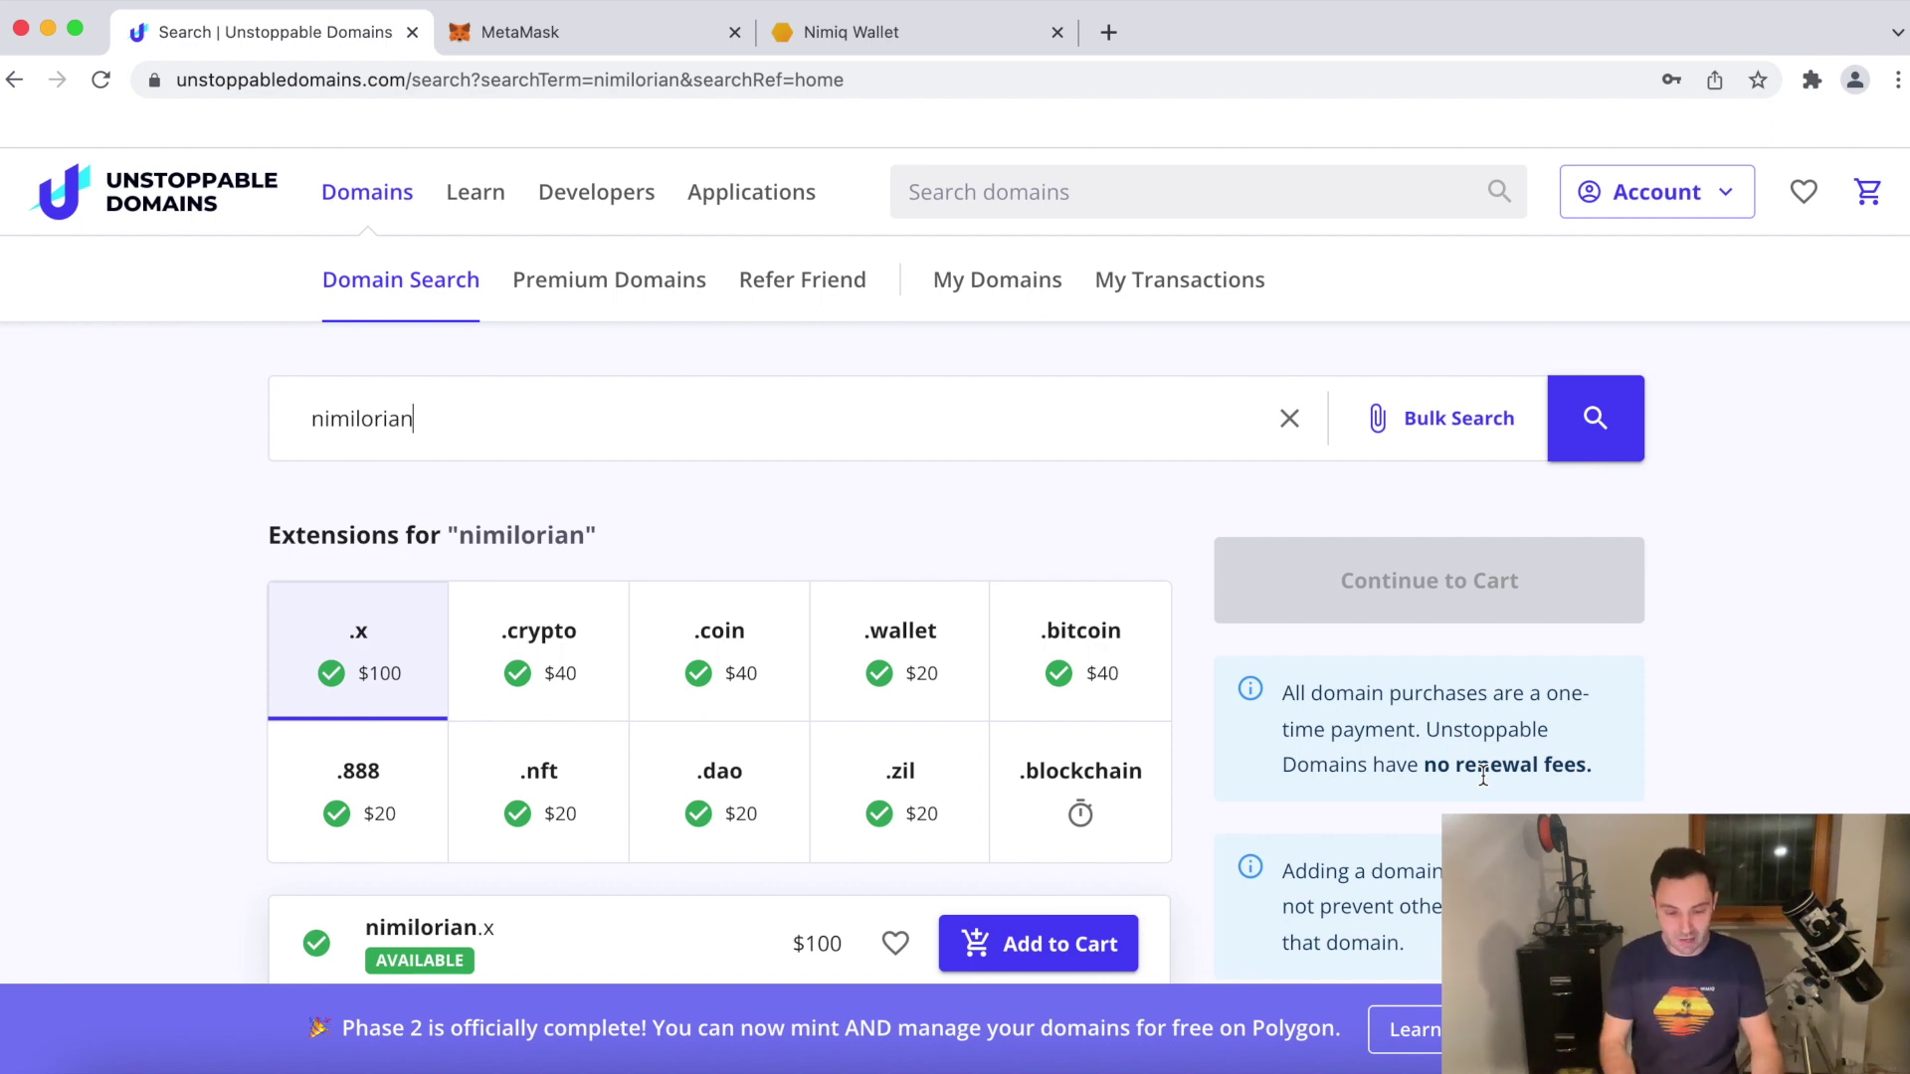
{"action": "left_click", "coordinate": [912, 655]}
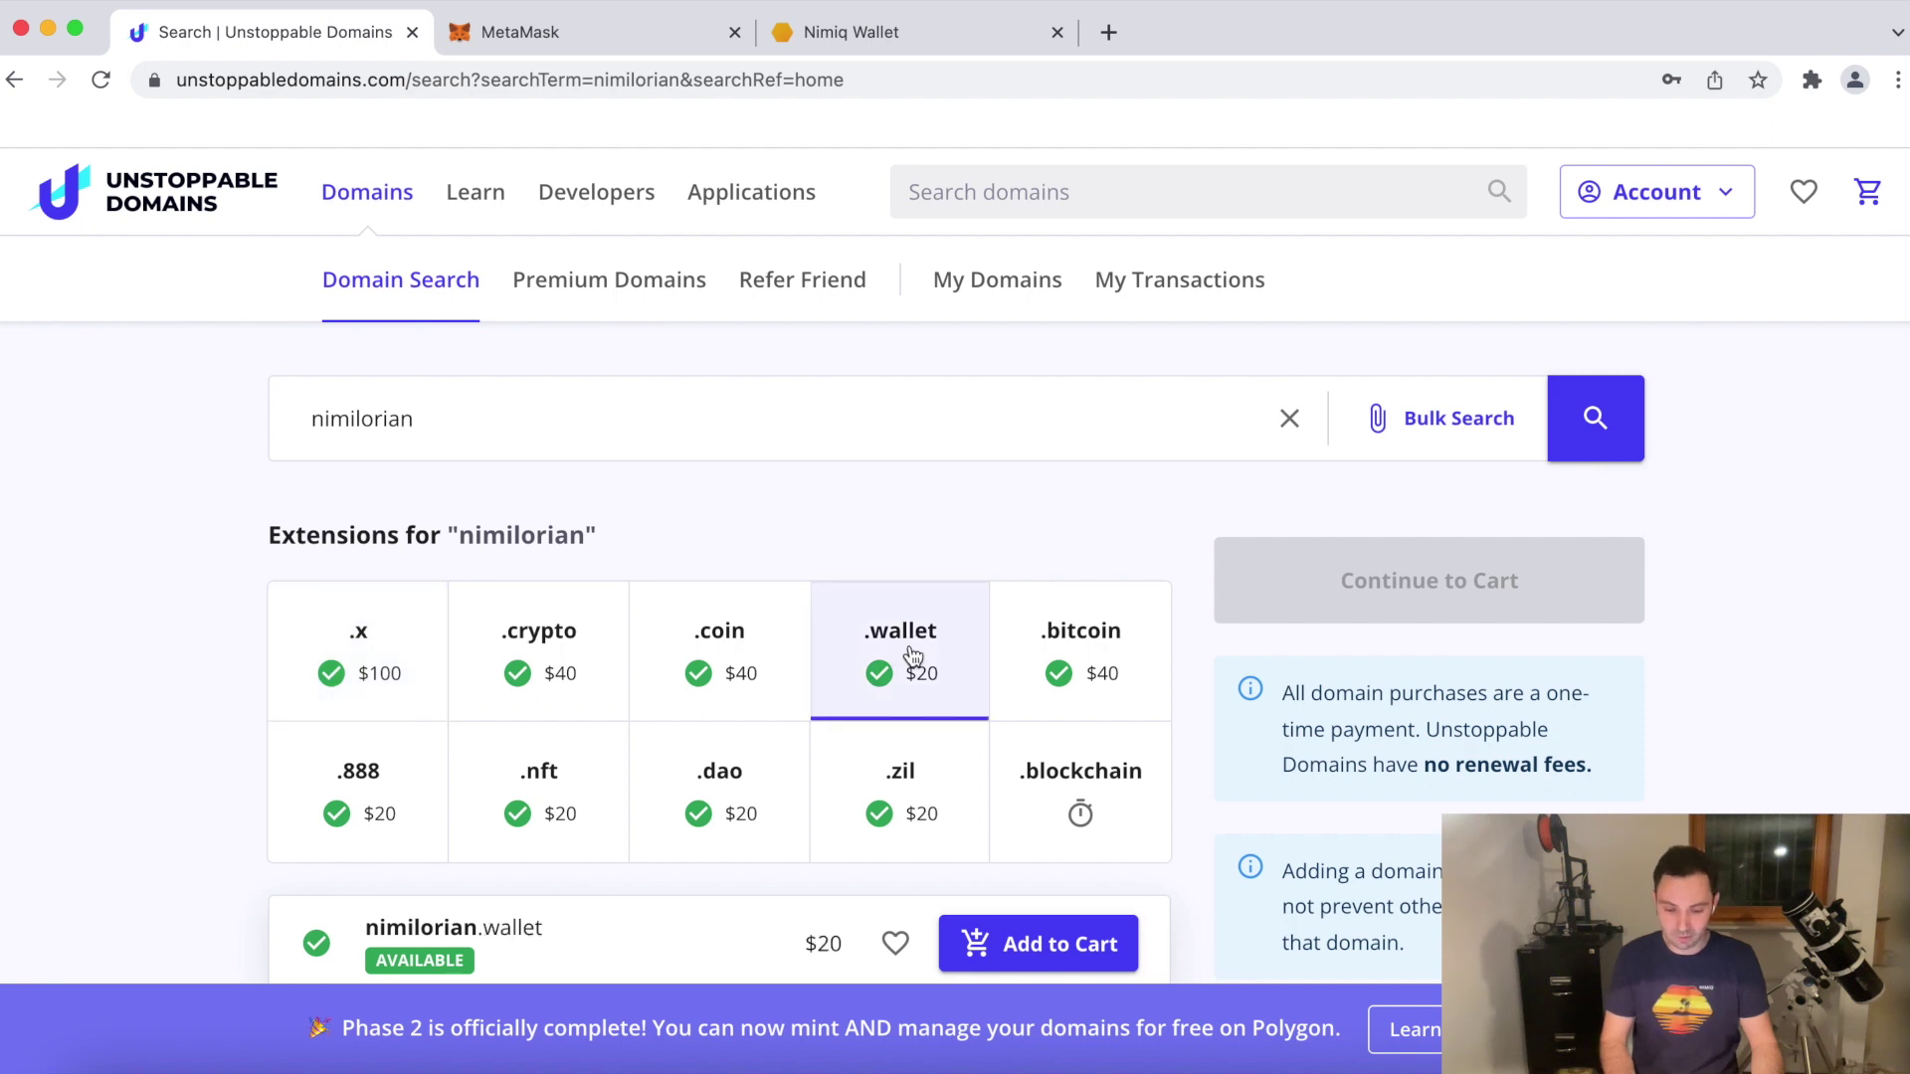
{"action": "left_click", "coordinate": [1016, 942]}
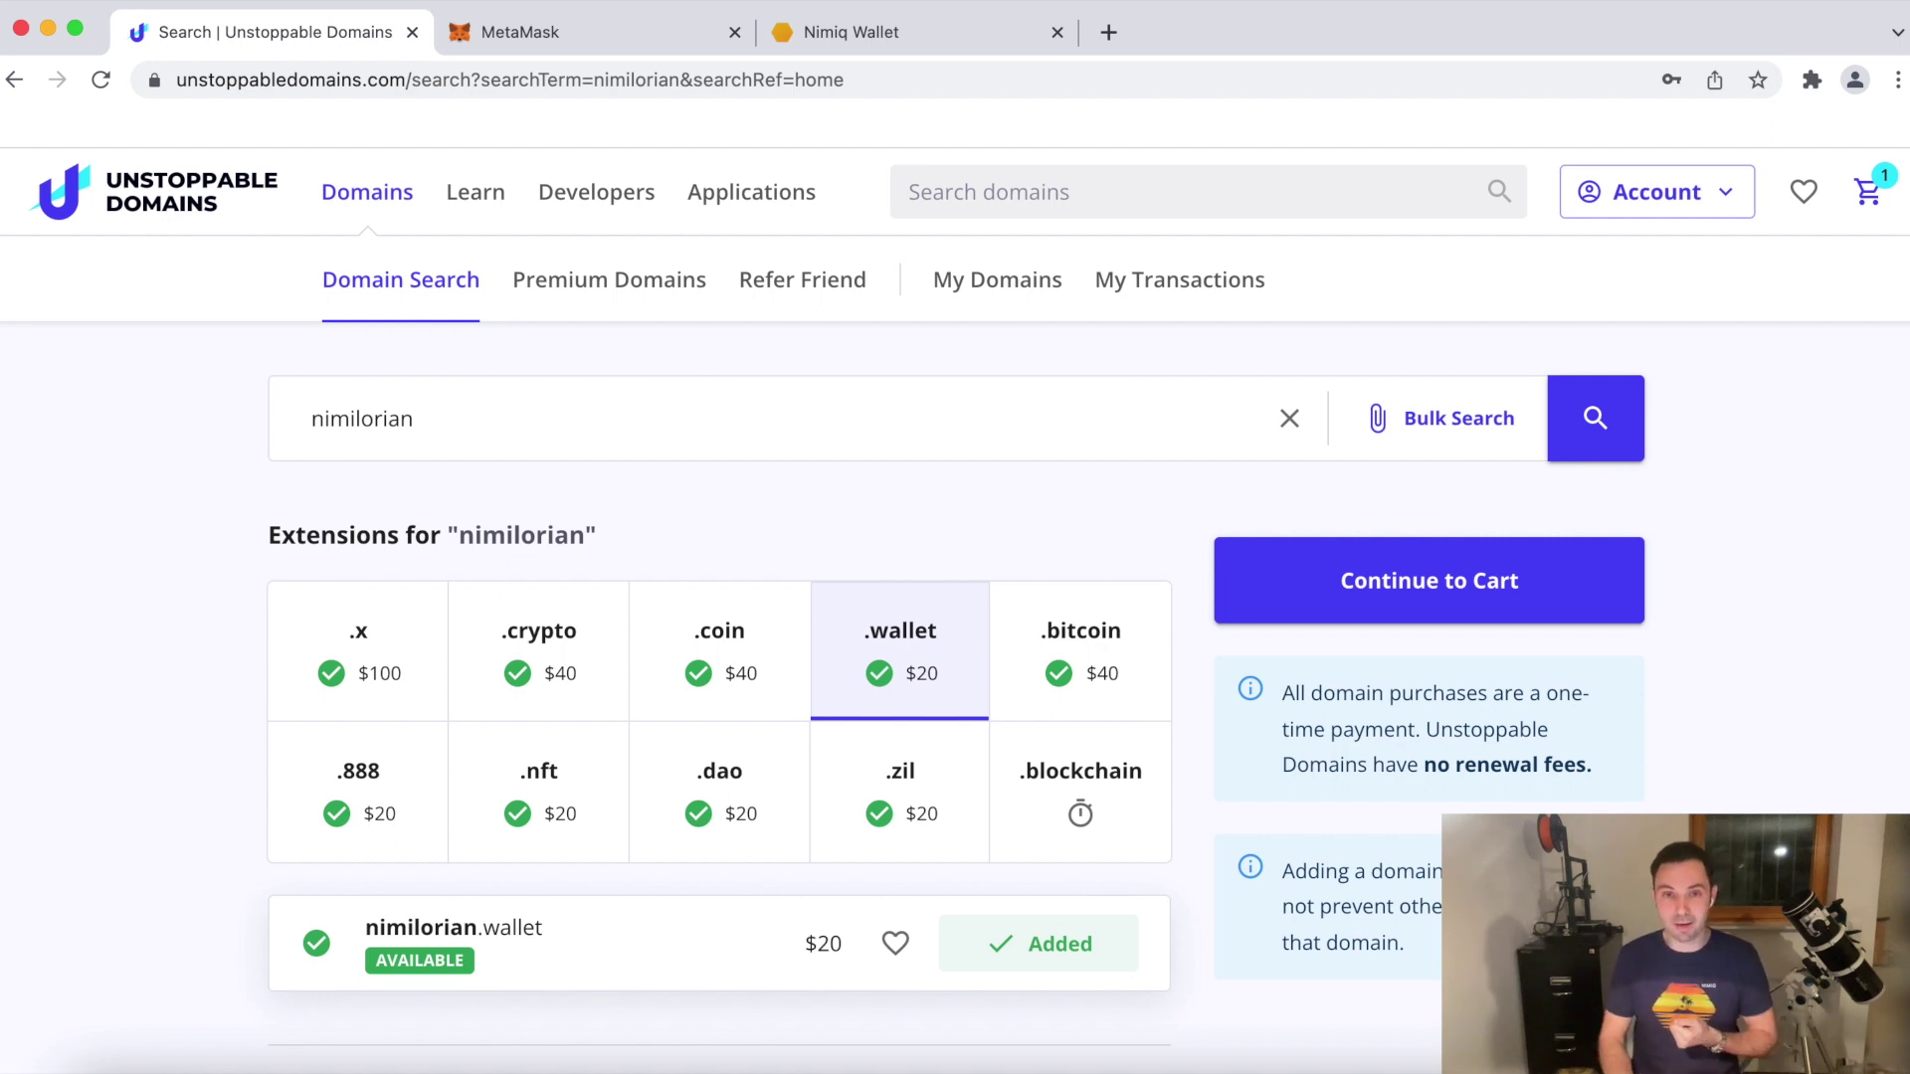
Step: Check out the cart for nimilorian.wallet, paying by Cryptocurrency for a $20.00 total
{"action": "left_click", "coordinate": [1869, 199]}
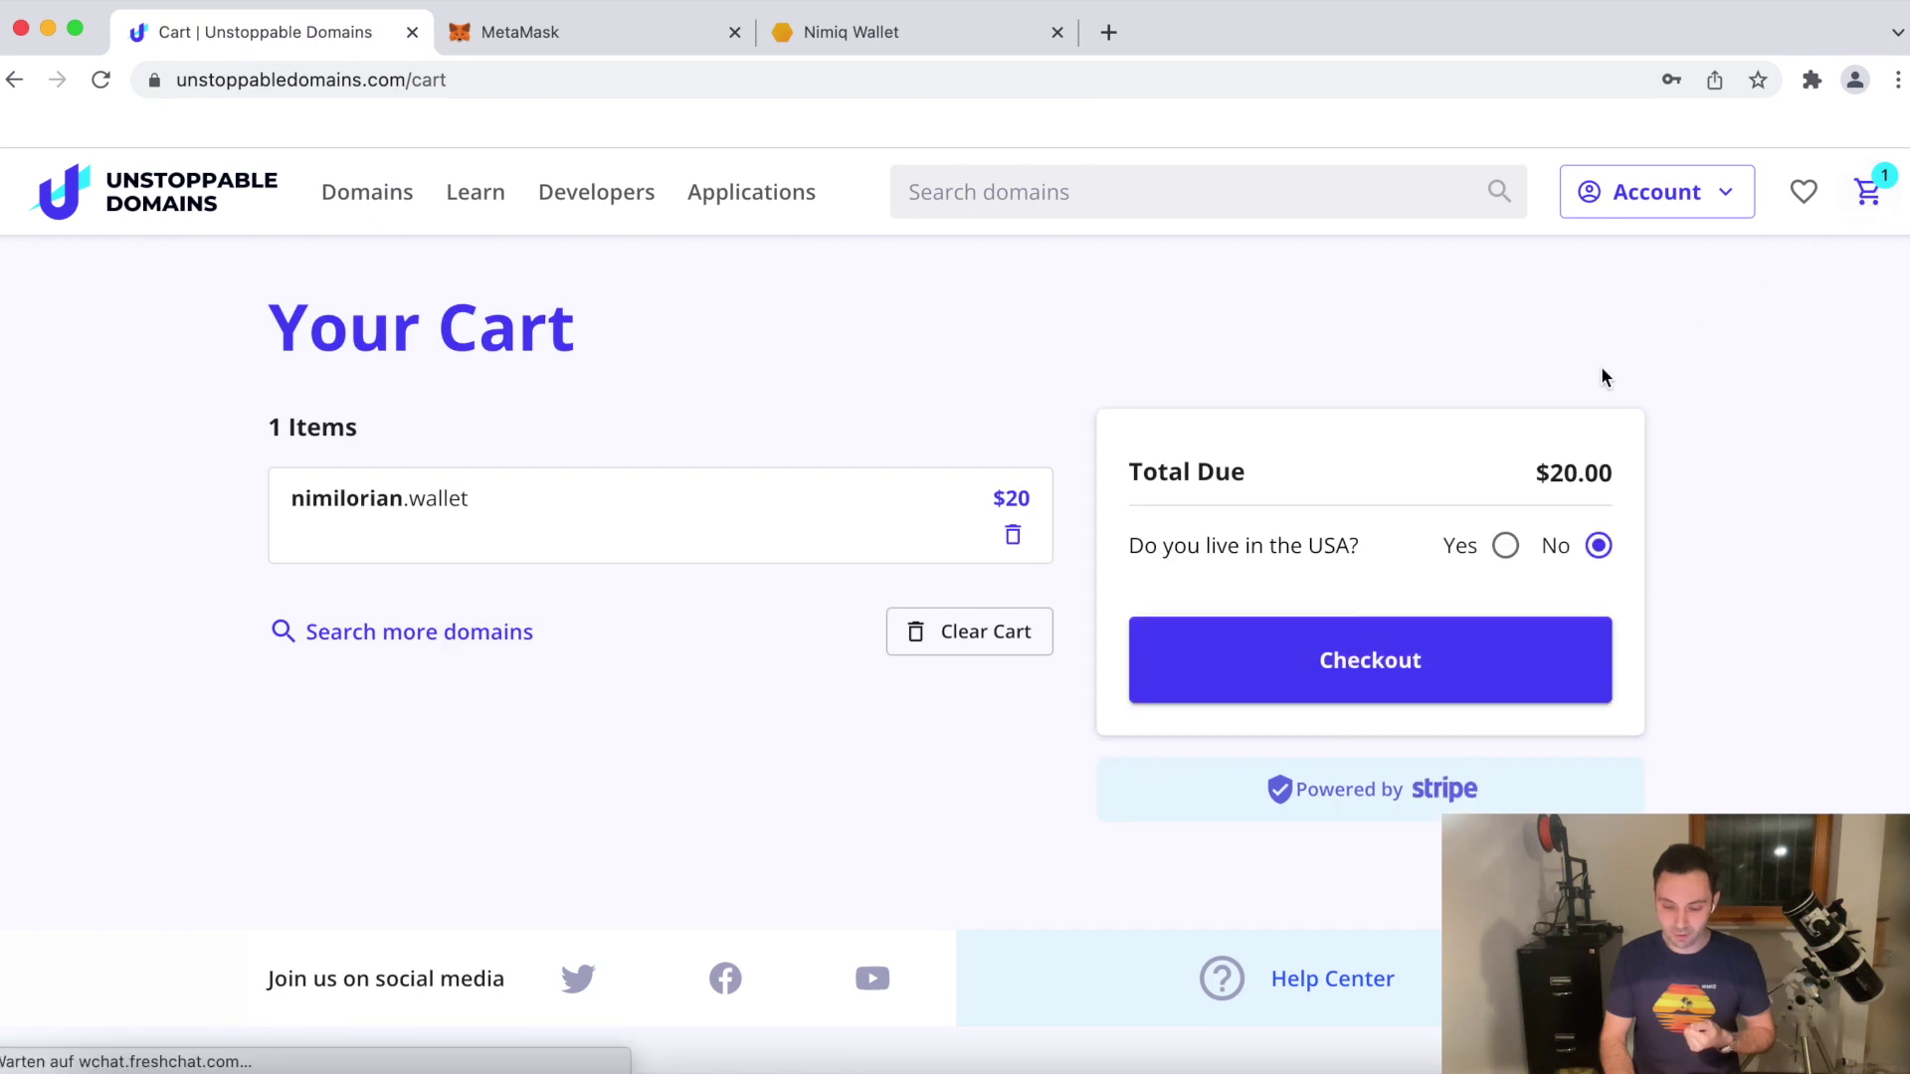
{"action": "left_click", "coordinate": [1301, 677]}
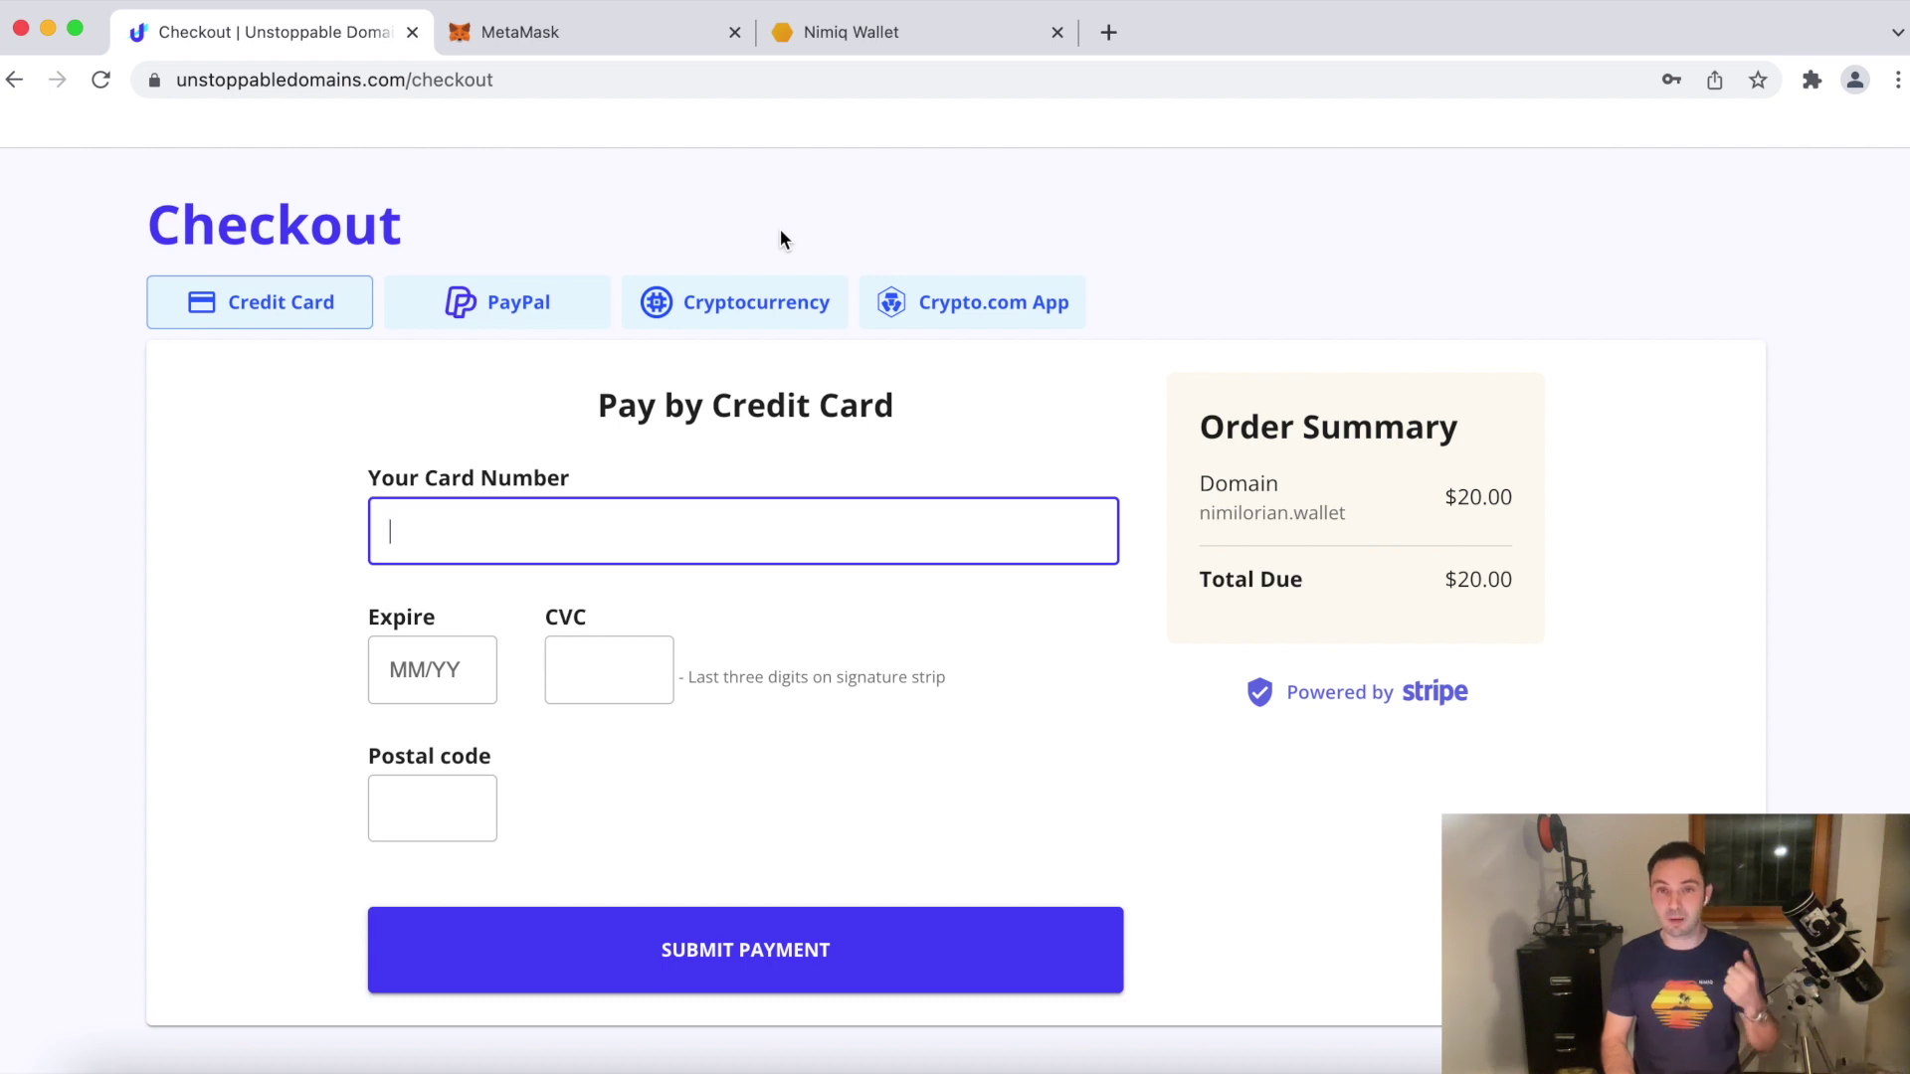
{"action": "left_click", "coordinate": [771, 303]}
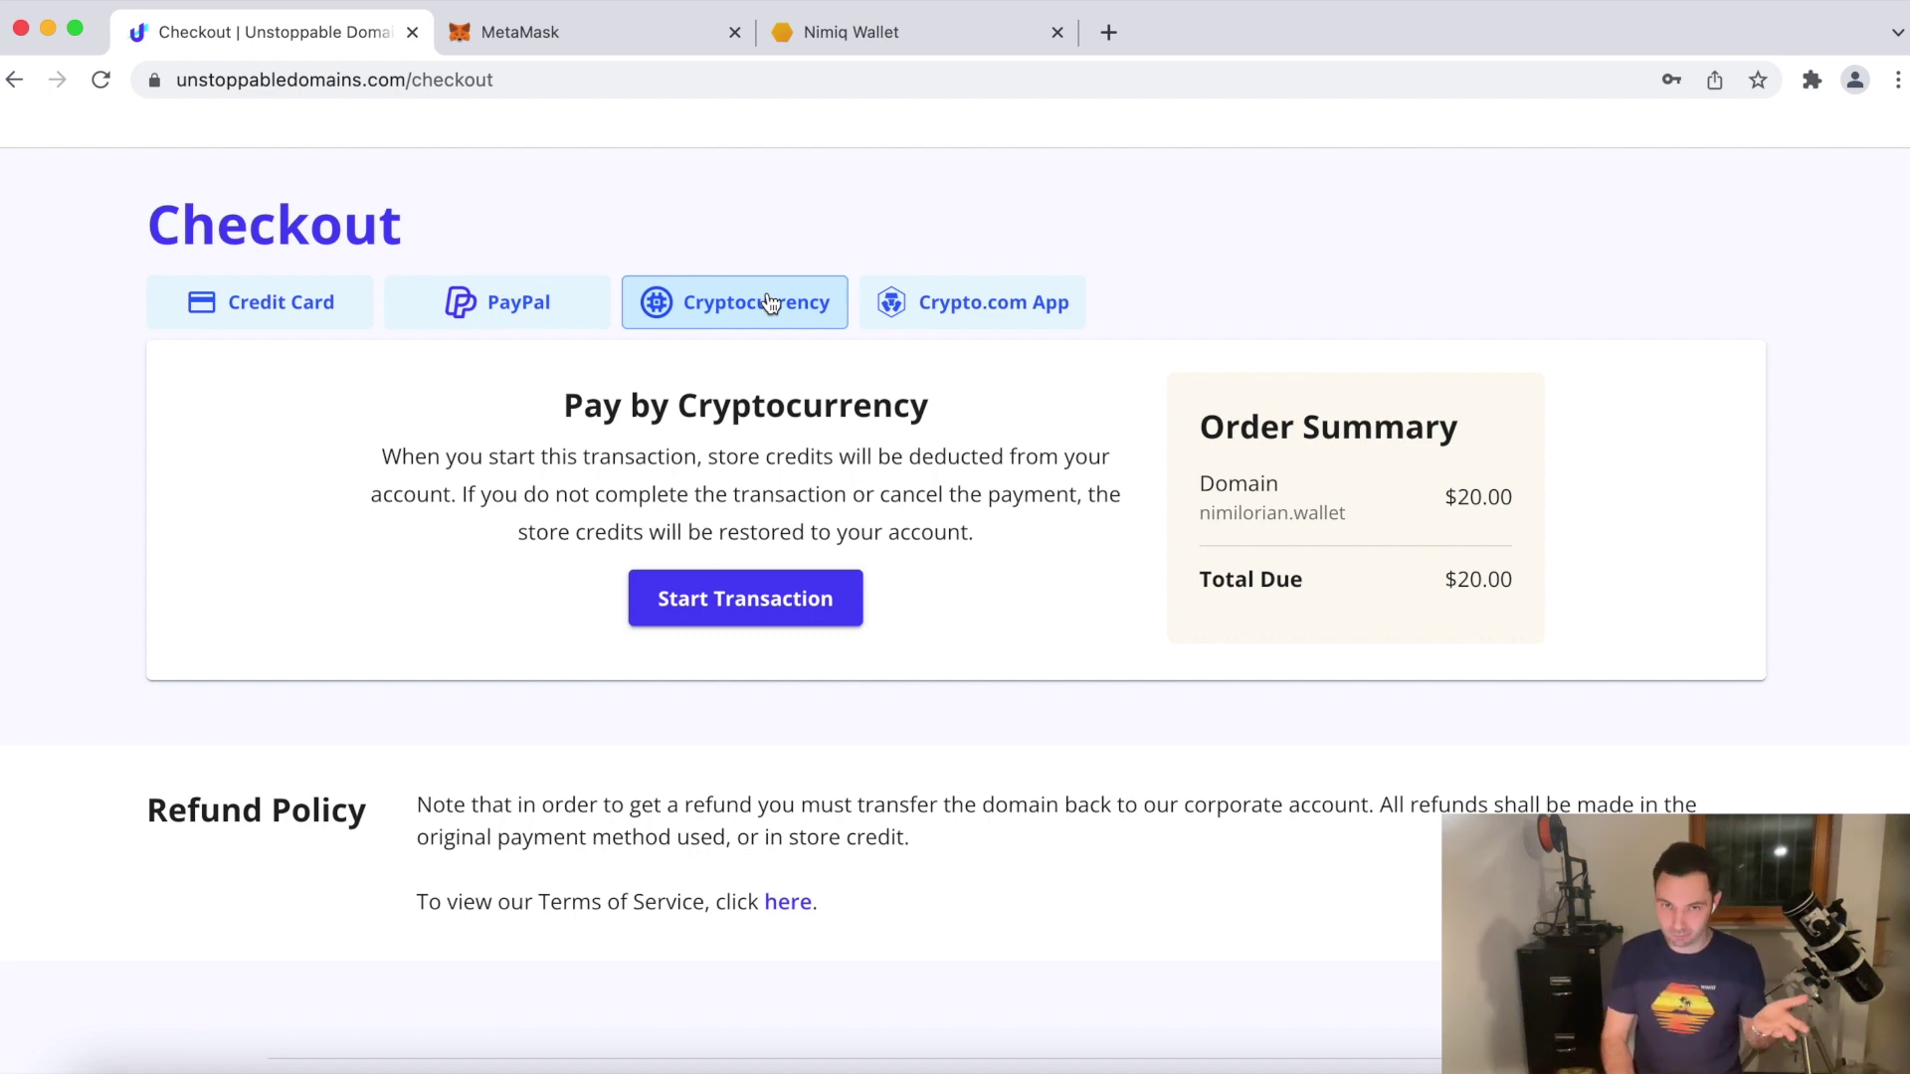
Step: Pay the $20 order with Bitcoin, then head to the owned domains list
{"action": "left_click", "coordinate": [751, 597]}
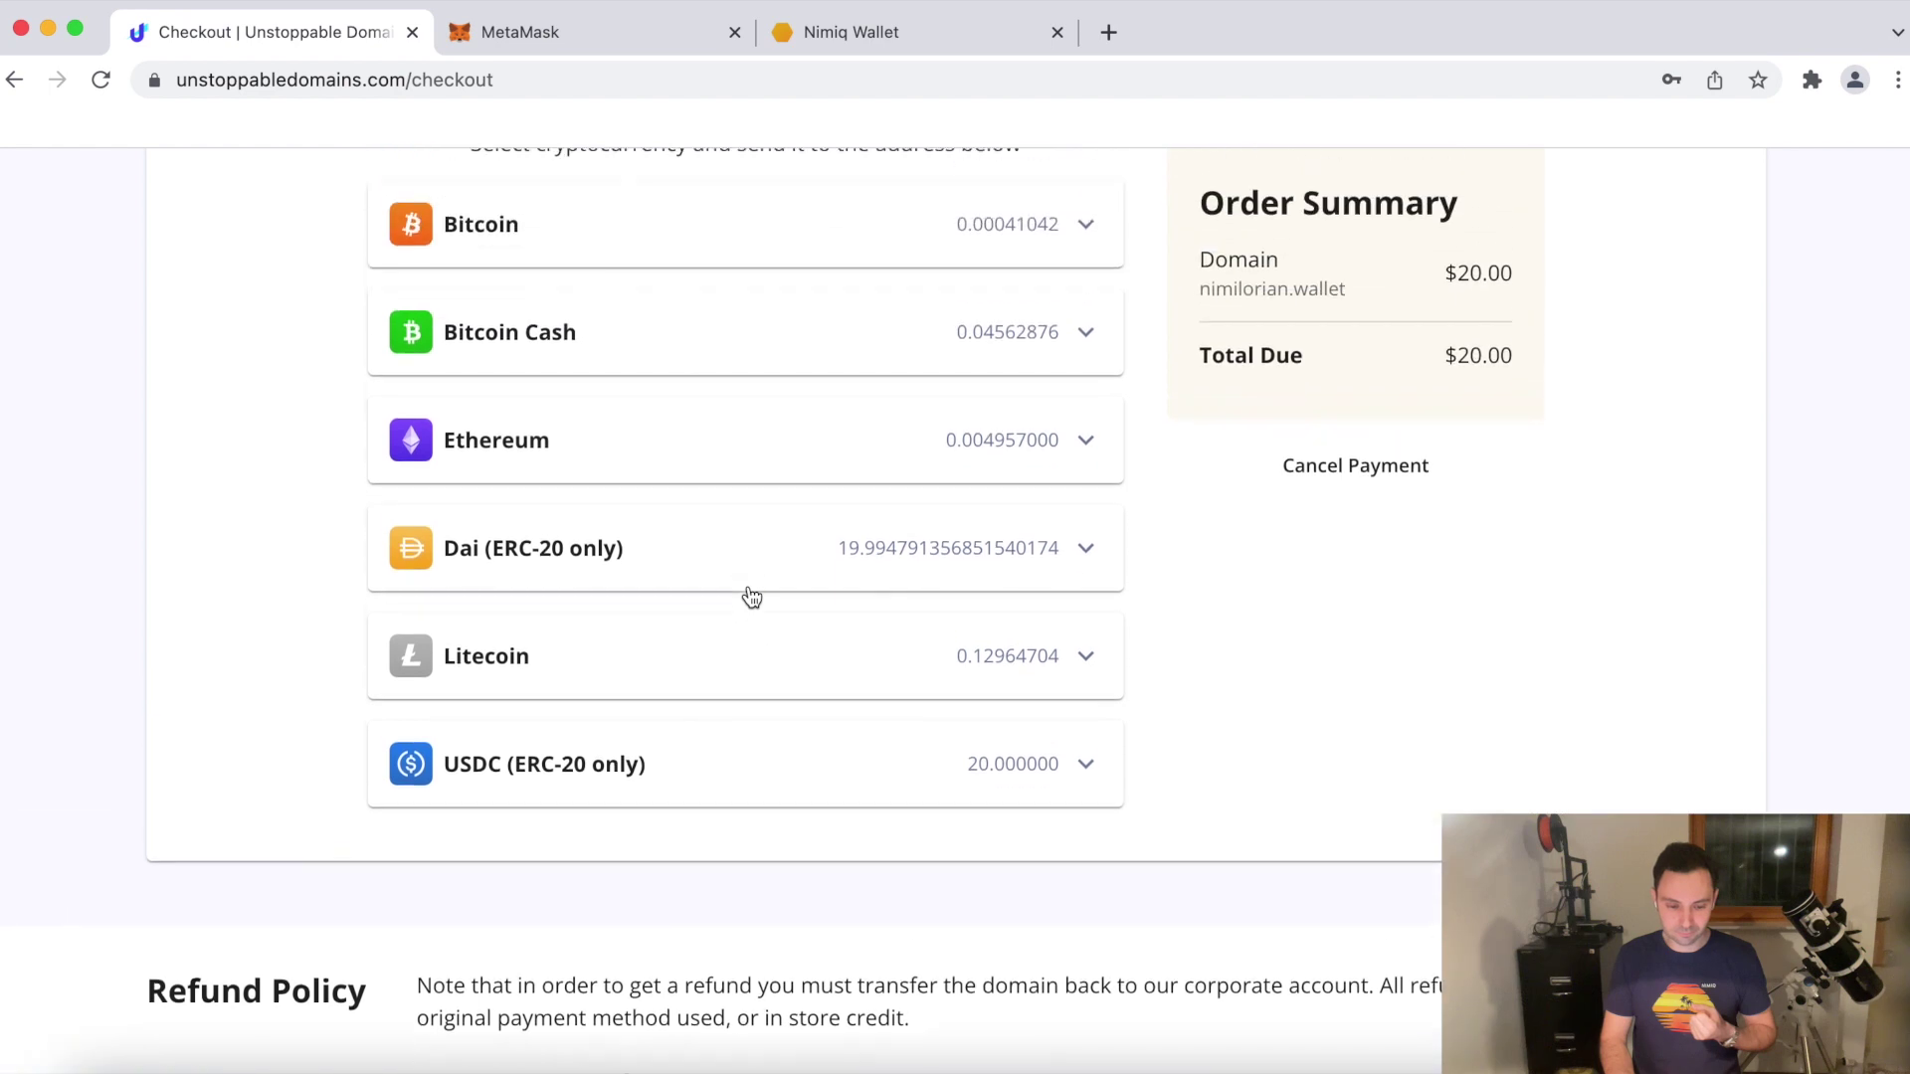
{"action": "left_click", "coordinate": [792, 341]}
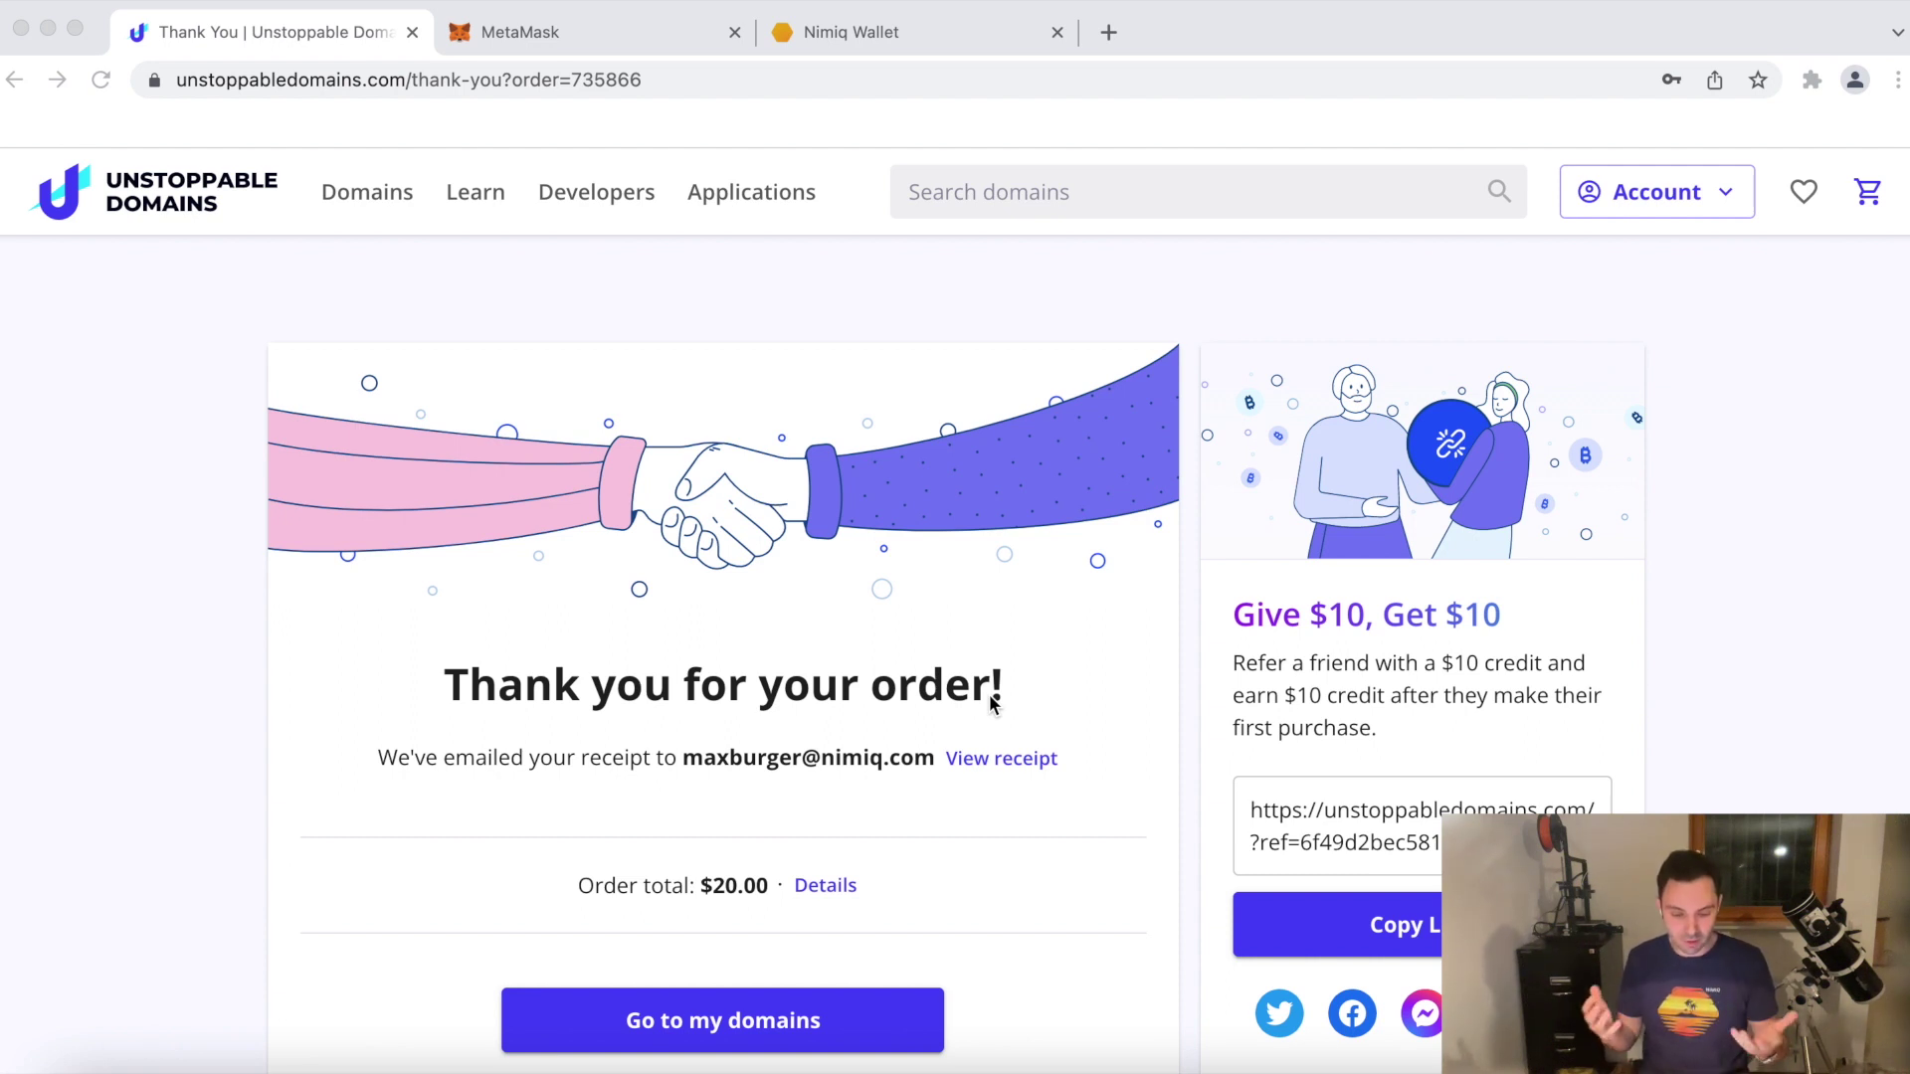
{"action": "left_click", "coordinate": [742, 1025]}
Step: Open My Domains and start the free Polygon mint for the not-yet-minted nimilorian.wallet
{"action": "left_click", "coordinate": [709, 1028]}
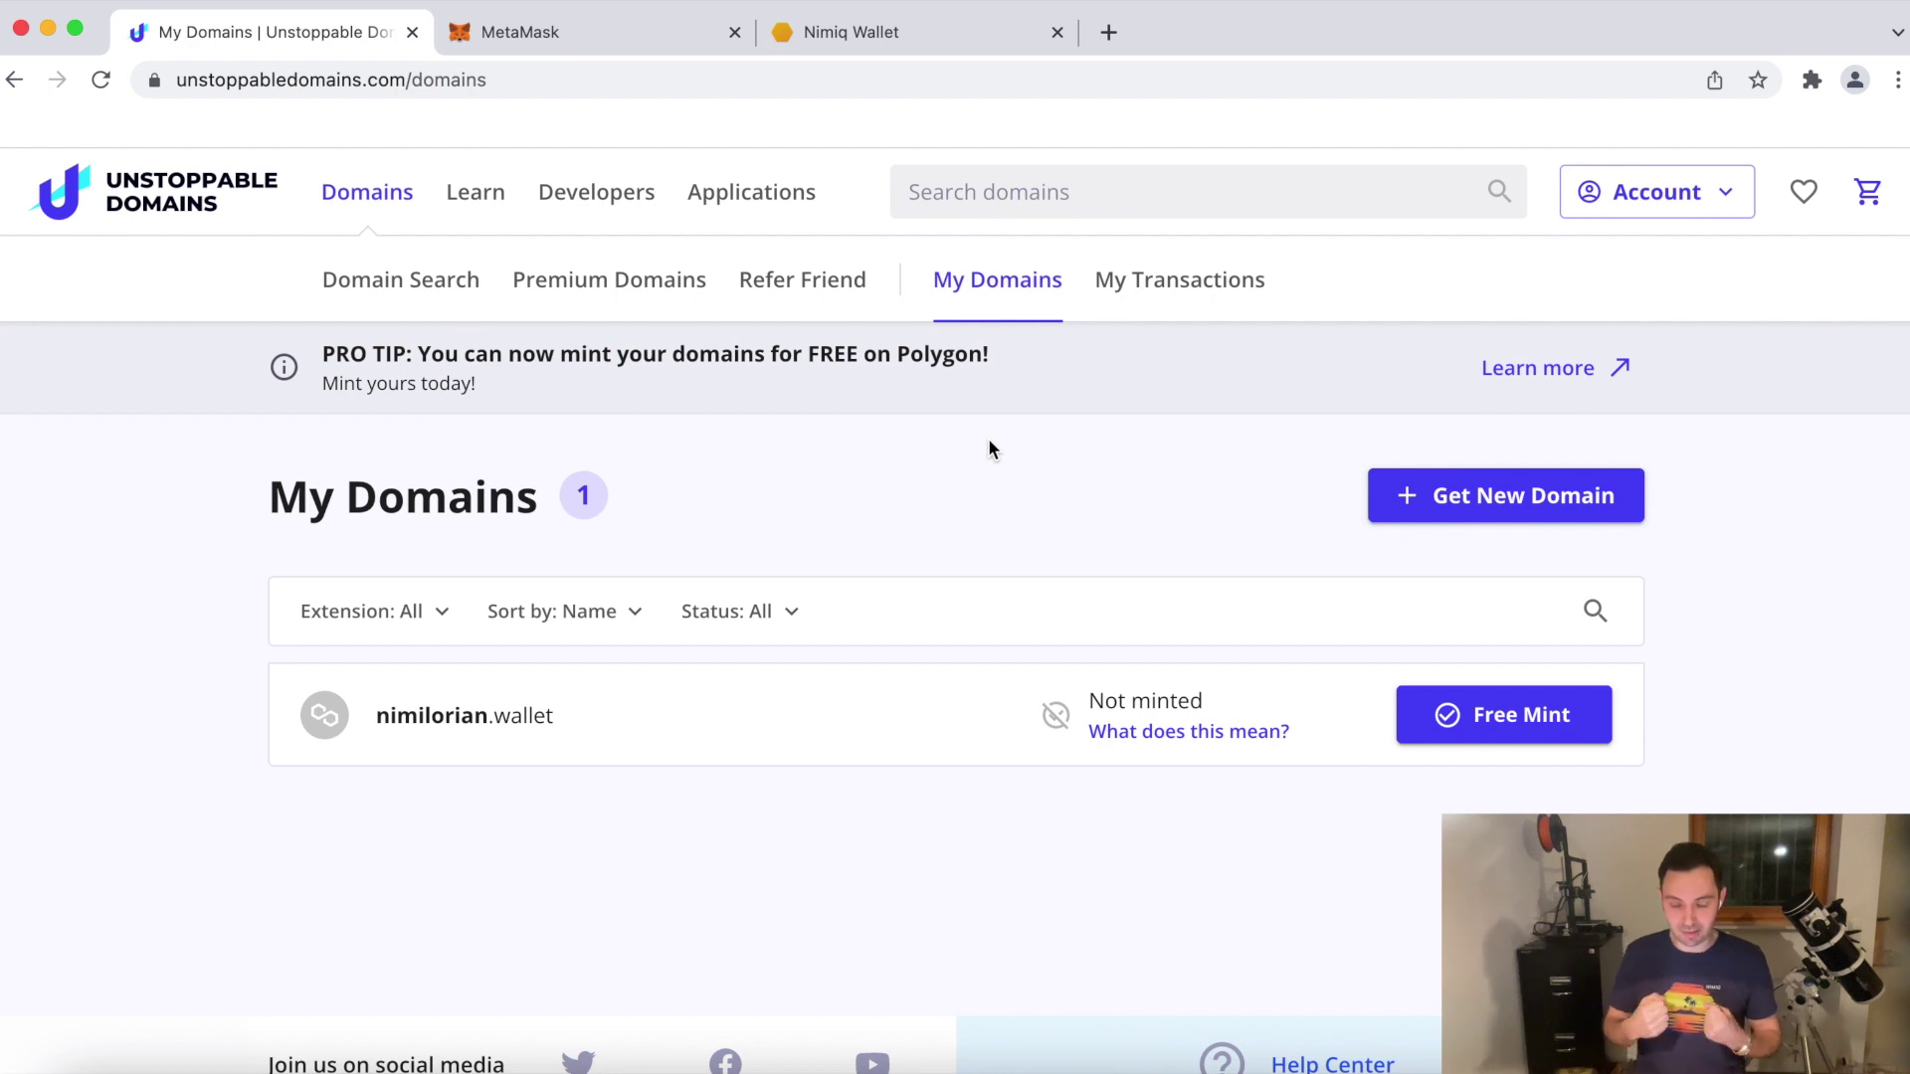
{"action": "left_click", "coordinate": [1507, 723]}
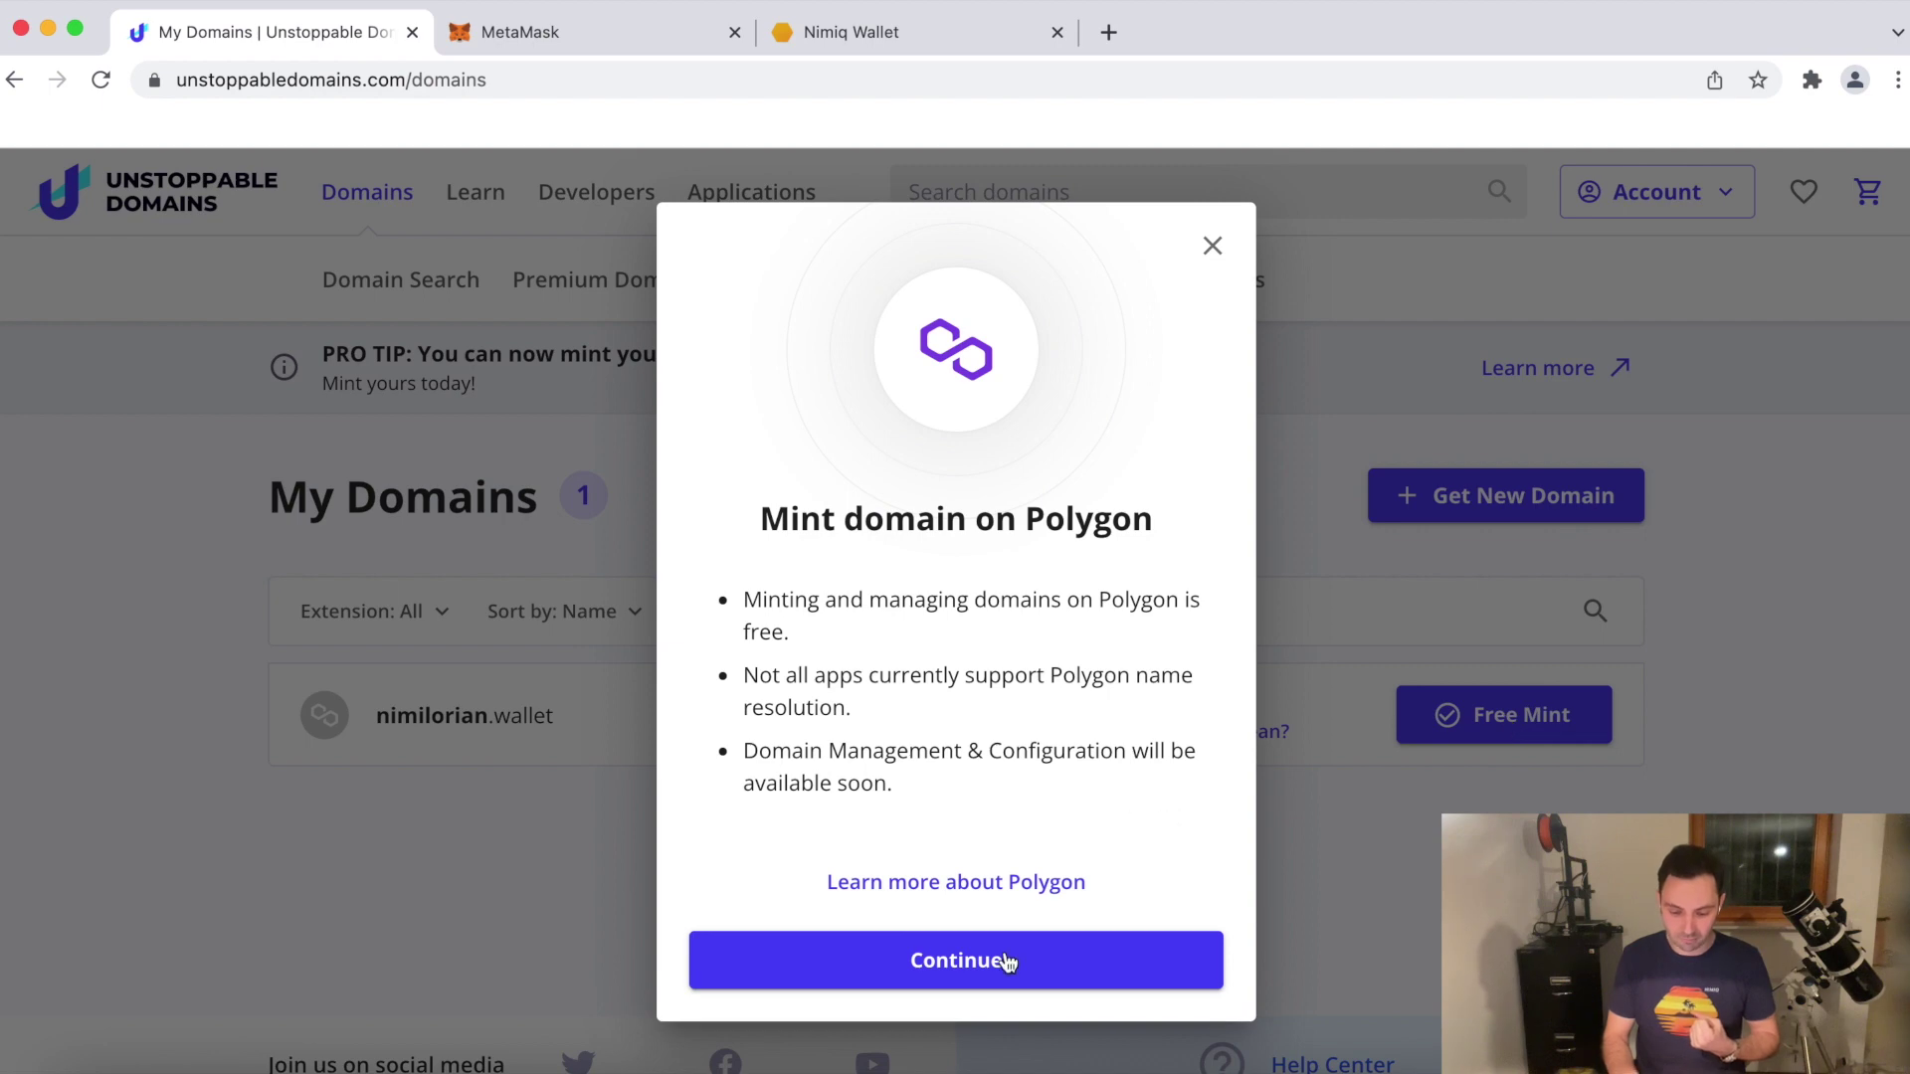
Step: Accept minting nimilorian.wallet on Polygon and scroll down to the Choose Wallet options
{"action": "left_click", "coordinate": [984, 977]}
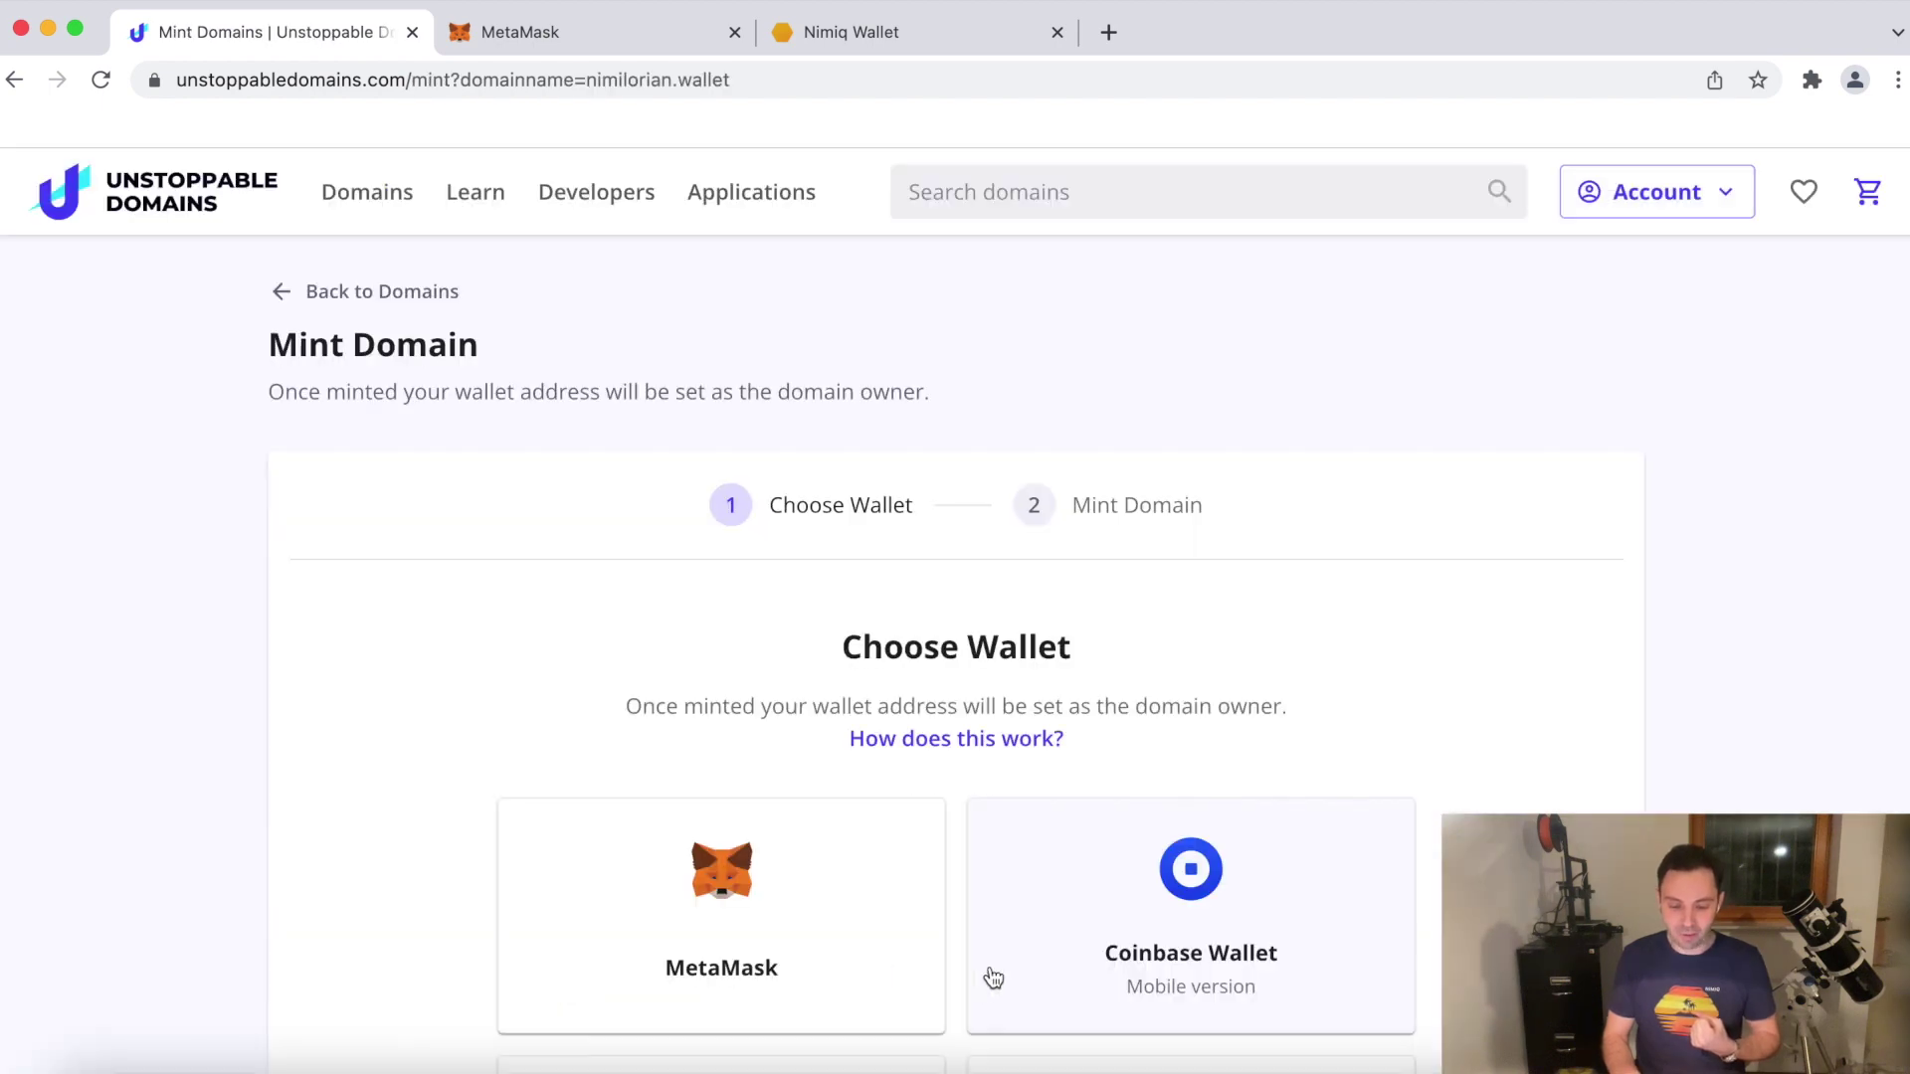
{"action": "scroll", "coordinate": [1485, 776], "scroll_direction": "down", "scroll_amount": 2}
{"action": "scroll", "coordinate": [1485, 776], "scroll_direction": "down", "scroll_amount": 3}
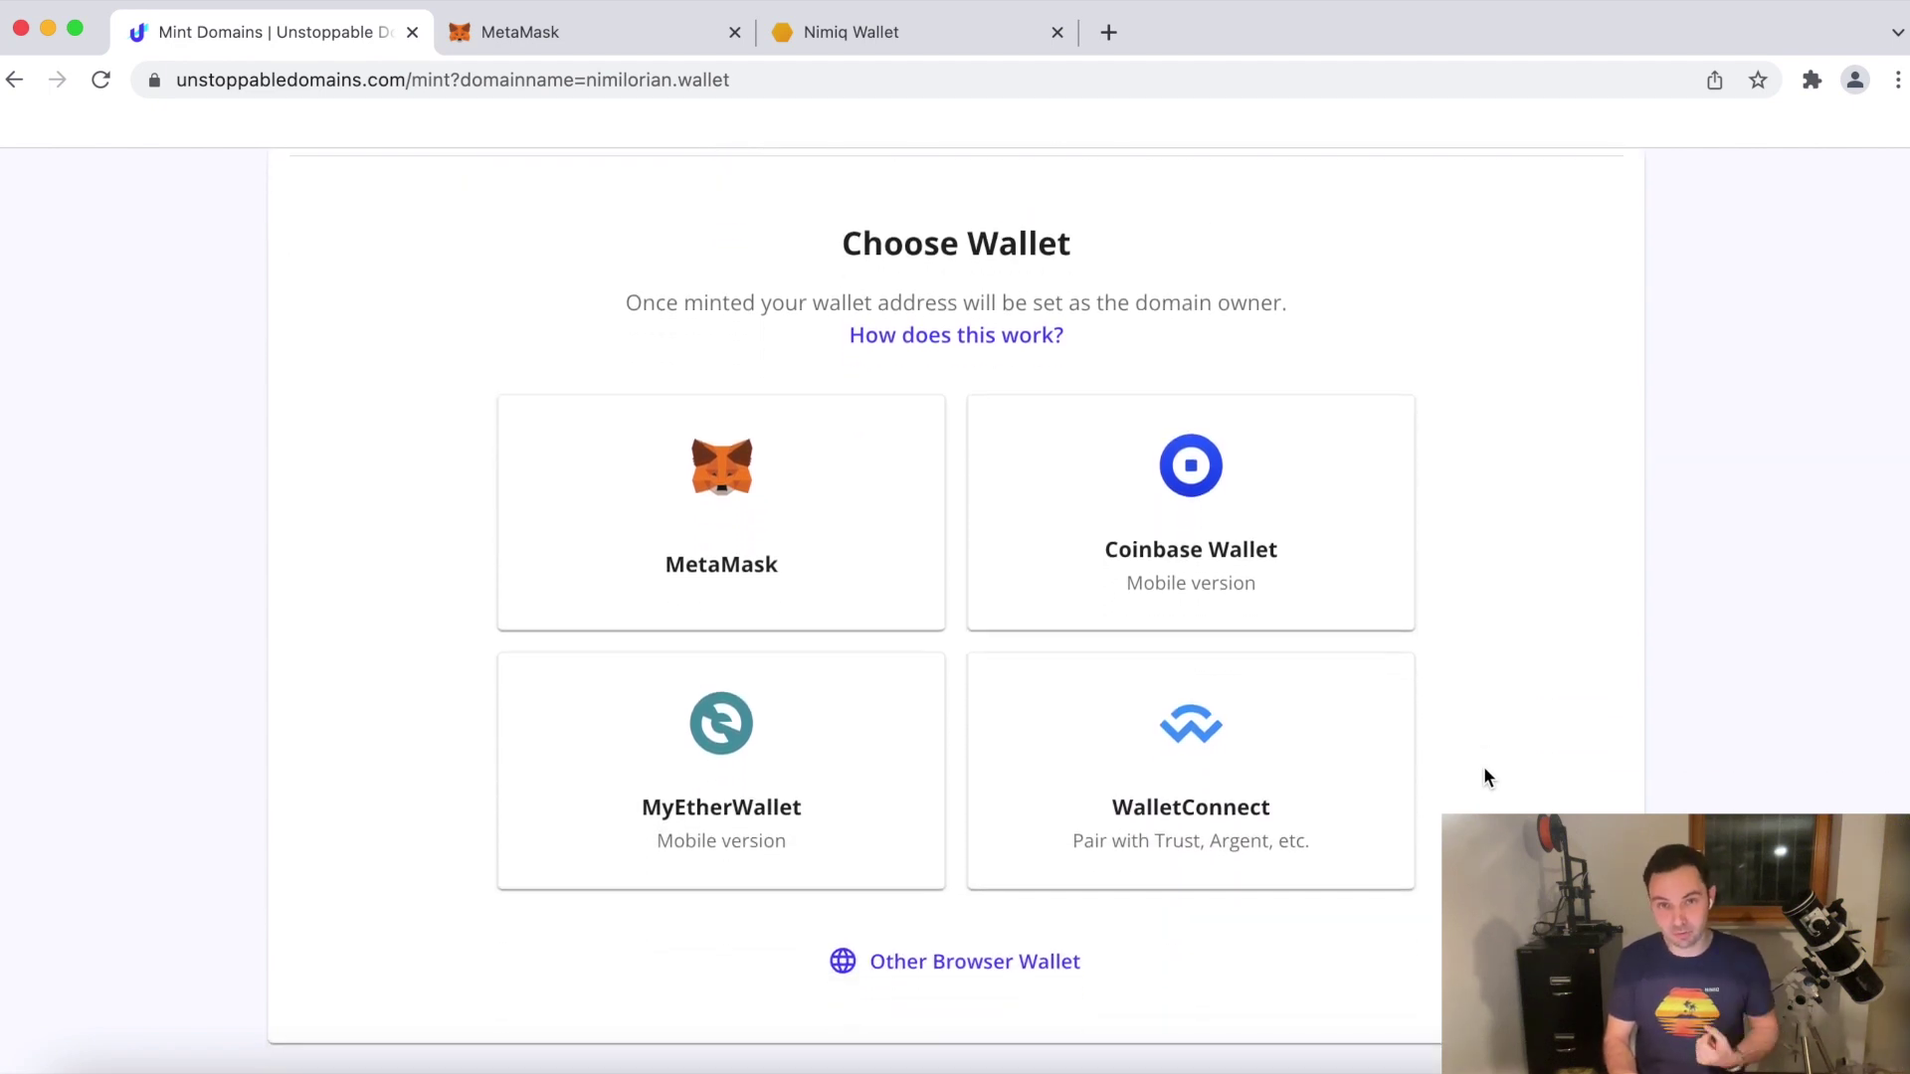
Step: Connect MetaMask Account 1 to the site, dismissing Coinbase Wallet, and sign the ownership message
{"action": "left_click", "coordinate": [750, 504]}
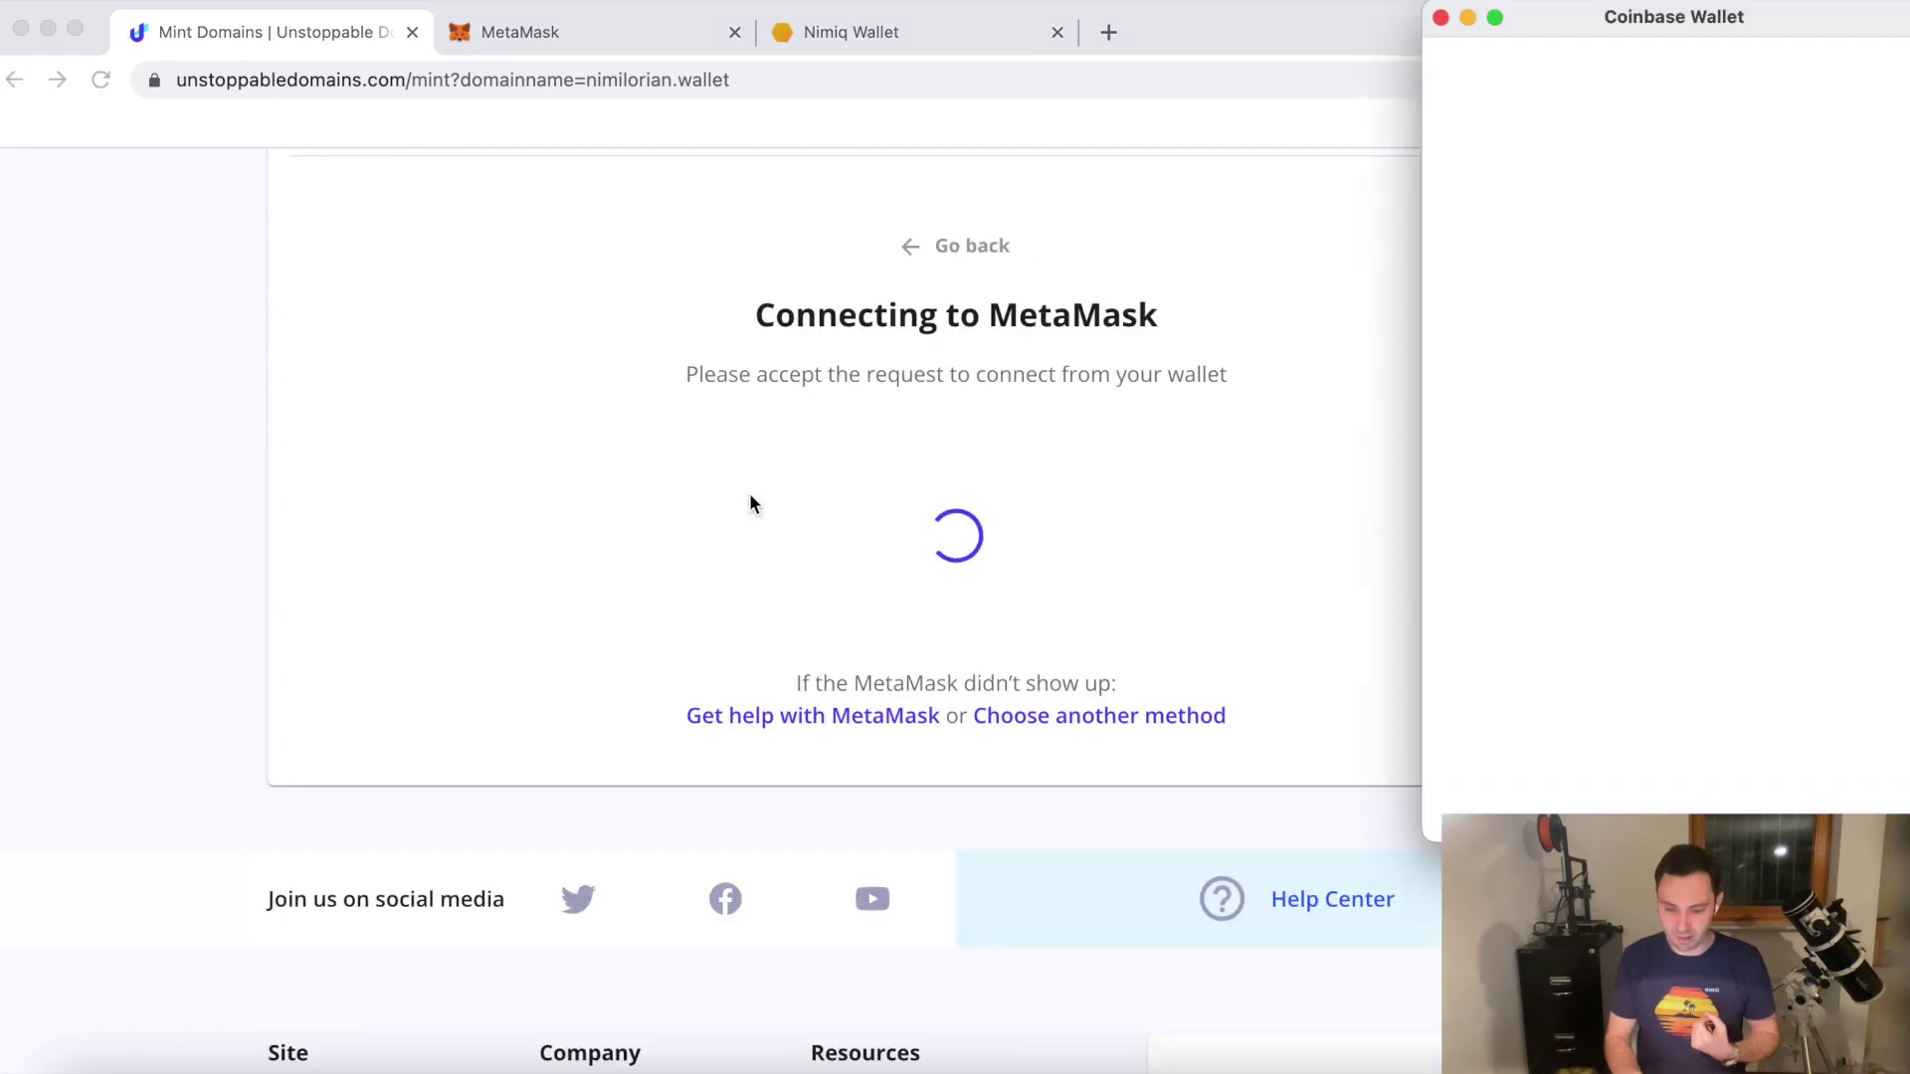
{"action": "left_click", "coordinate": [1440, 18]}
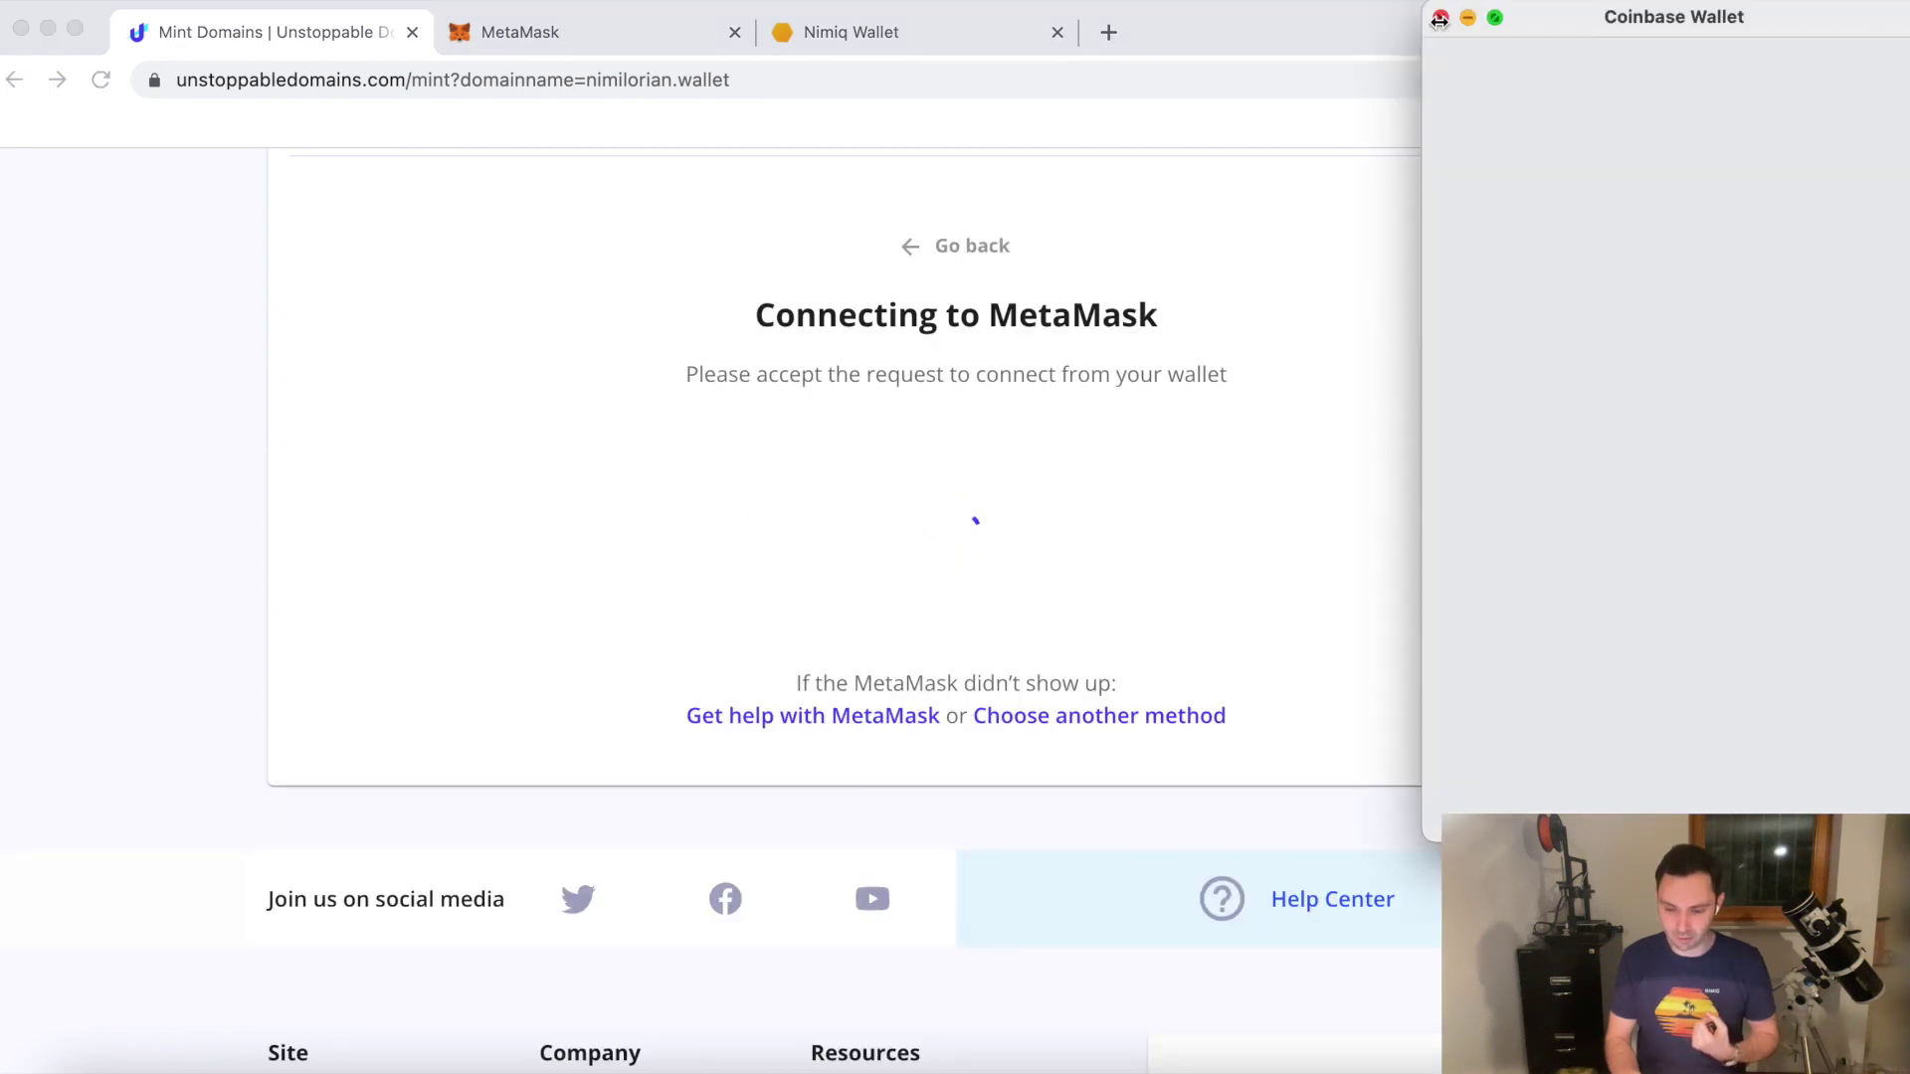
{"action": "left_click", "coordinate": [1624, 458]}
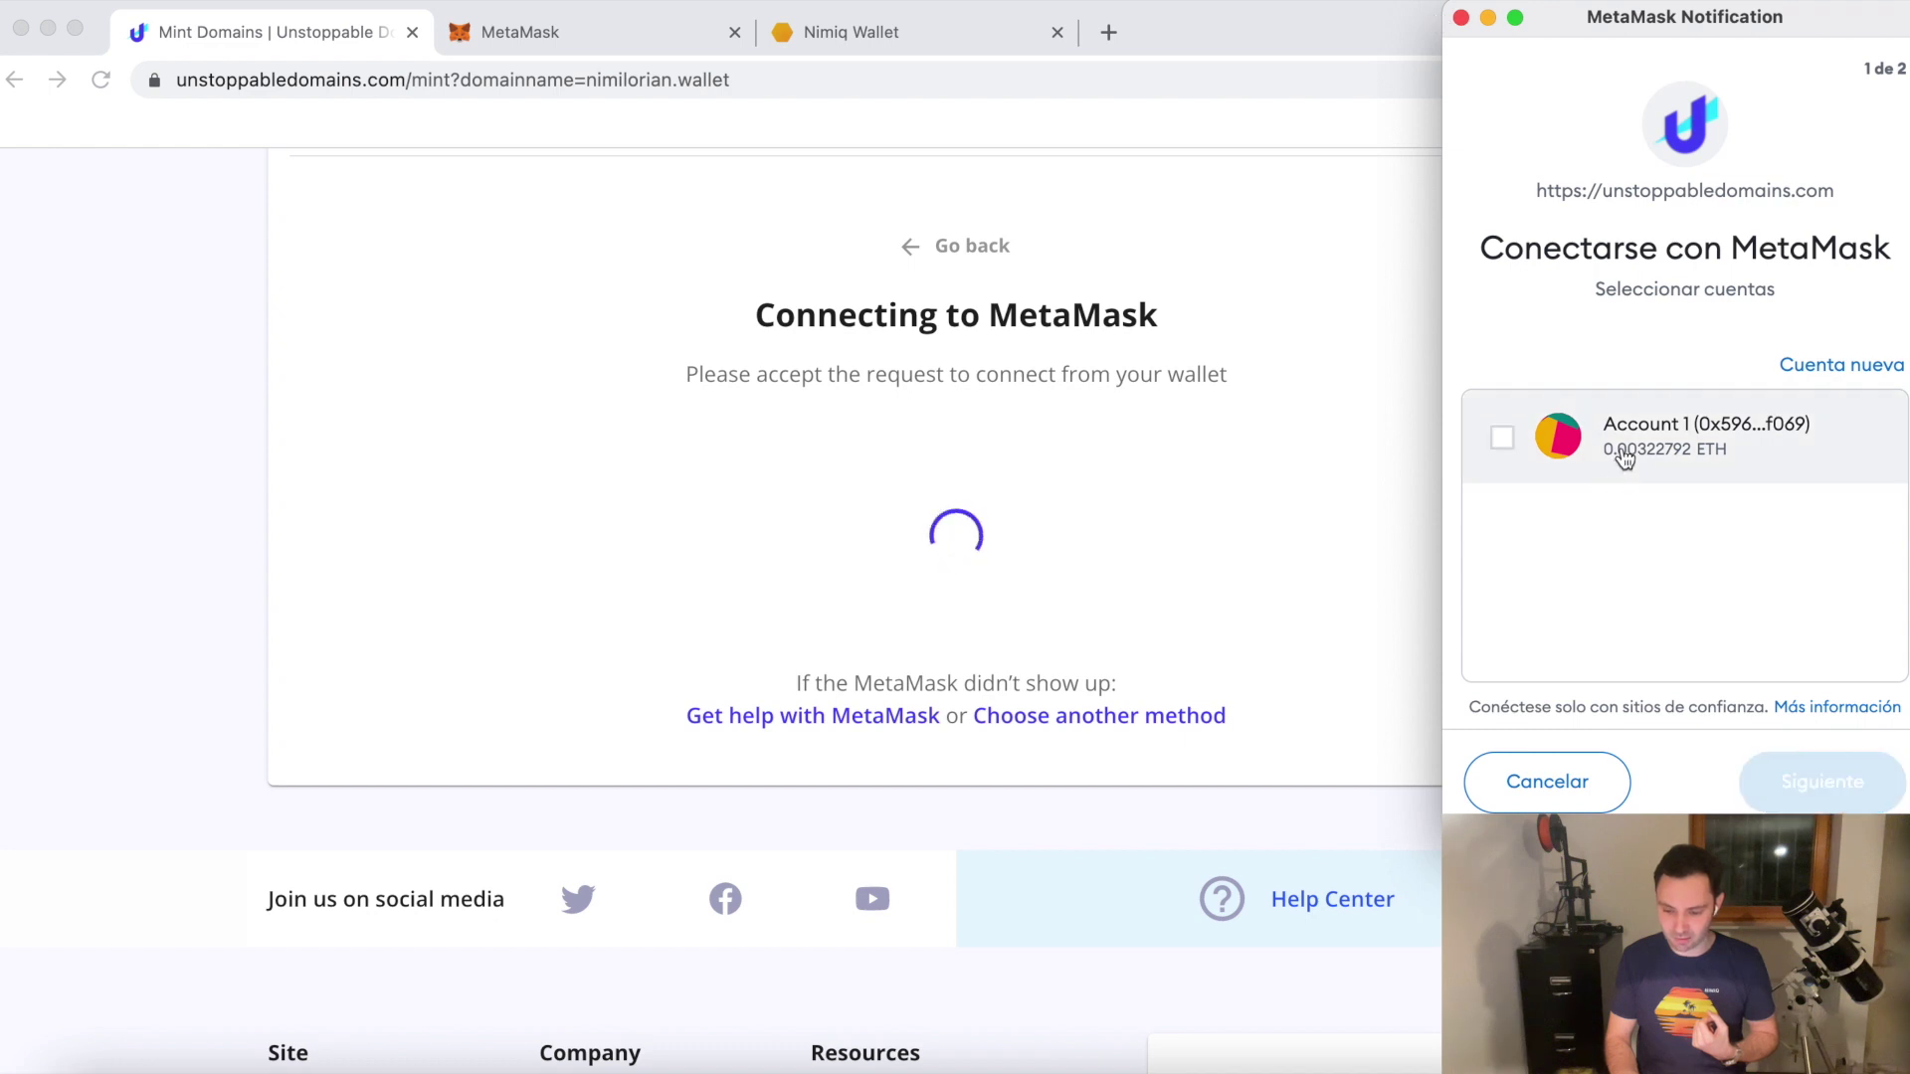
{"action": "left_click", "coordinate": [1502, 434]}
{"action": "left_click", "coordinate": [1781, 776]}
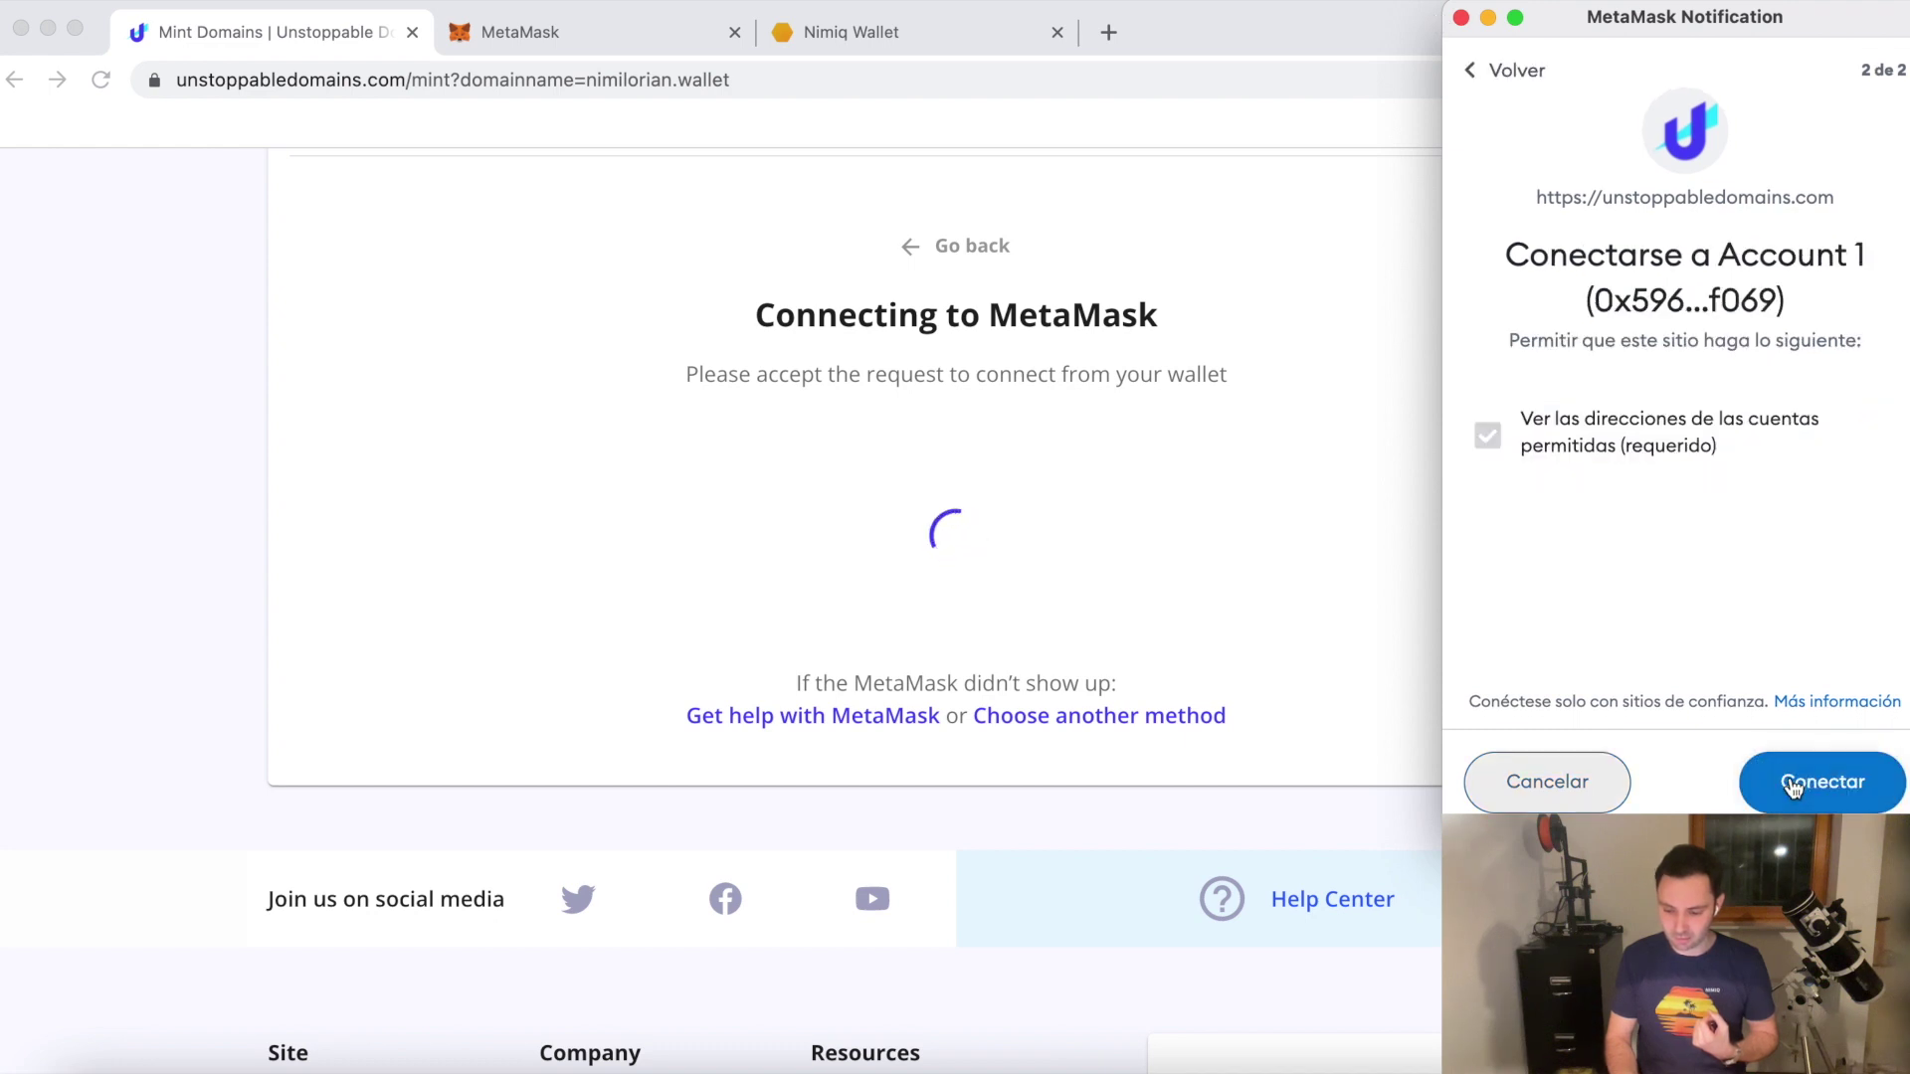
{"action": "left_click", "coordinate": [1791, 782]}
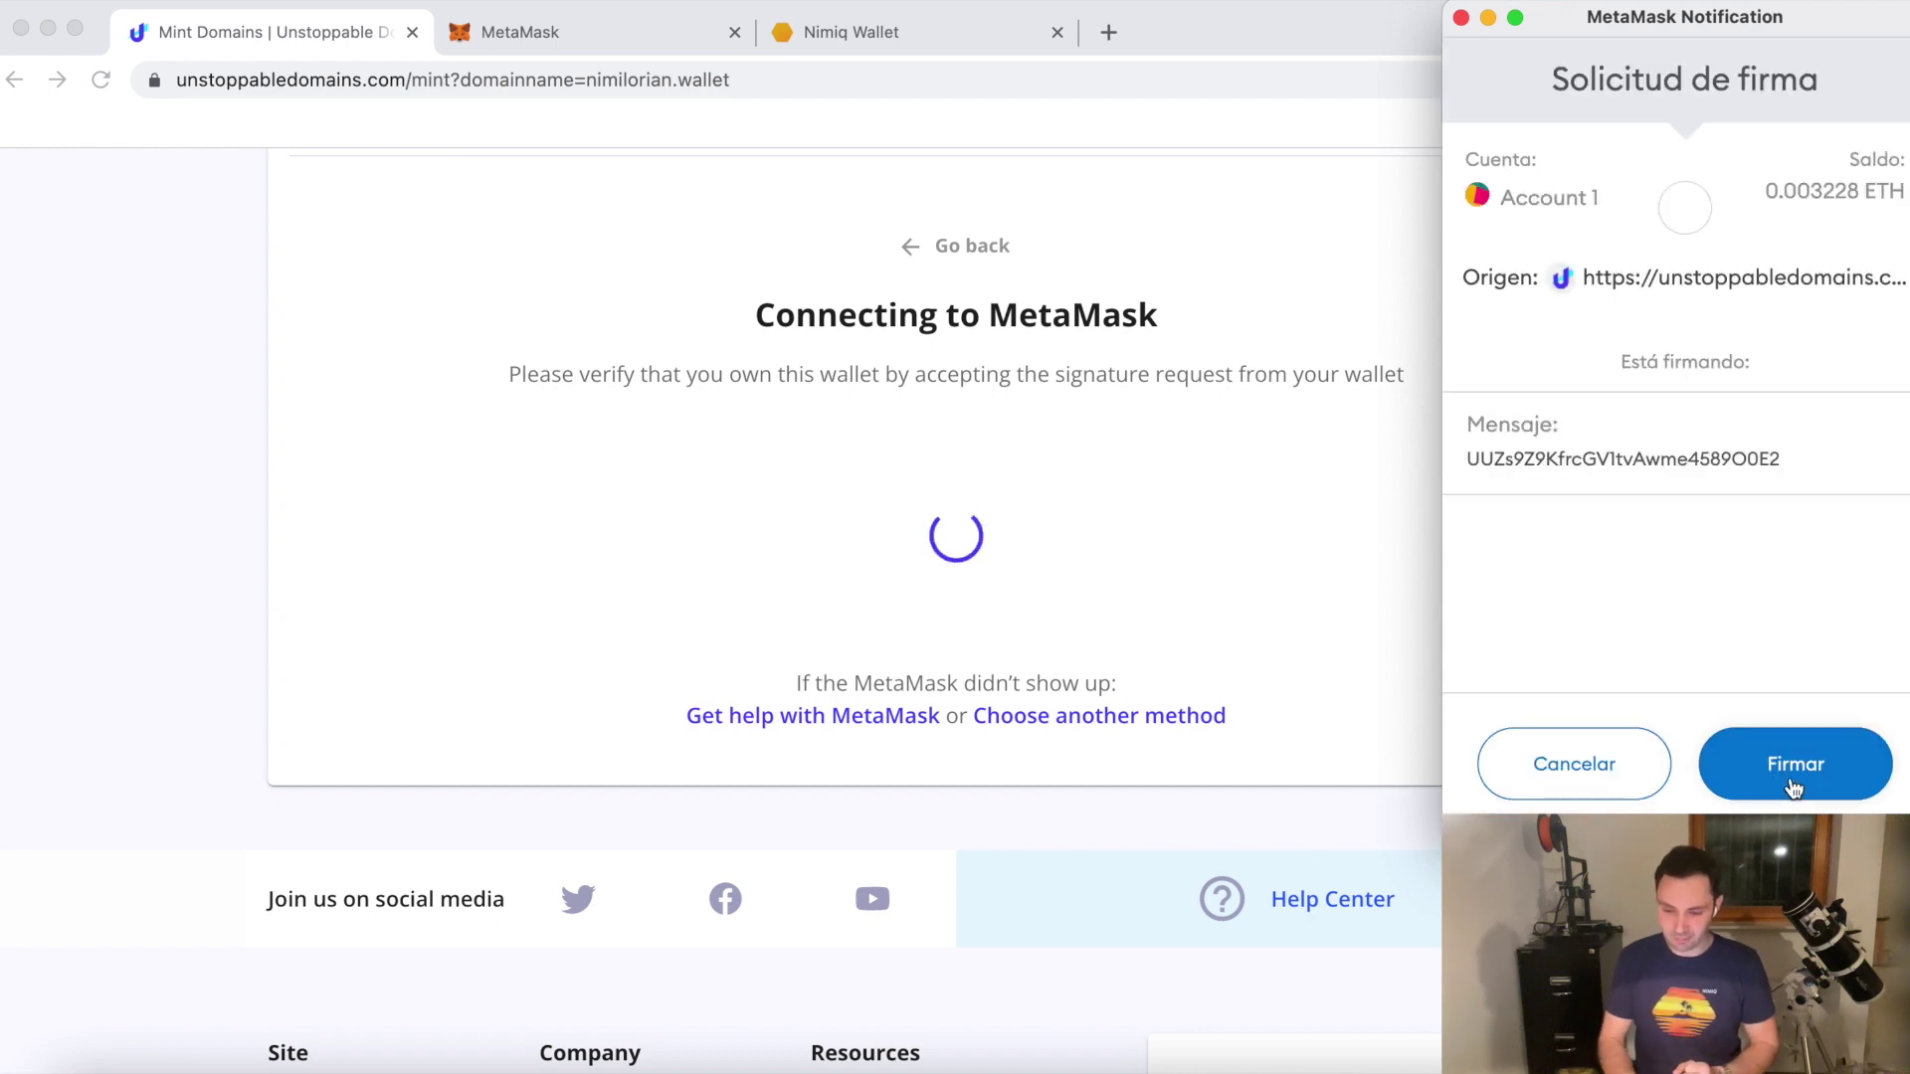
{"action": "left_click", "coordinate": [1794, 786]}
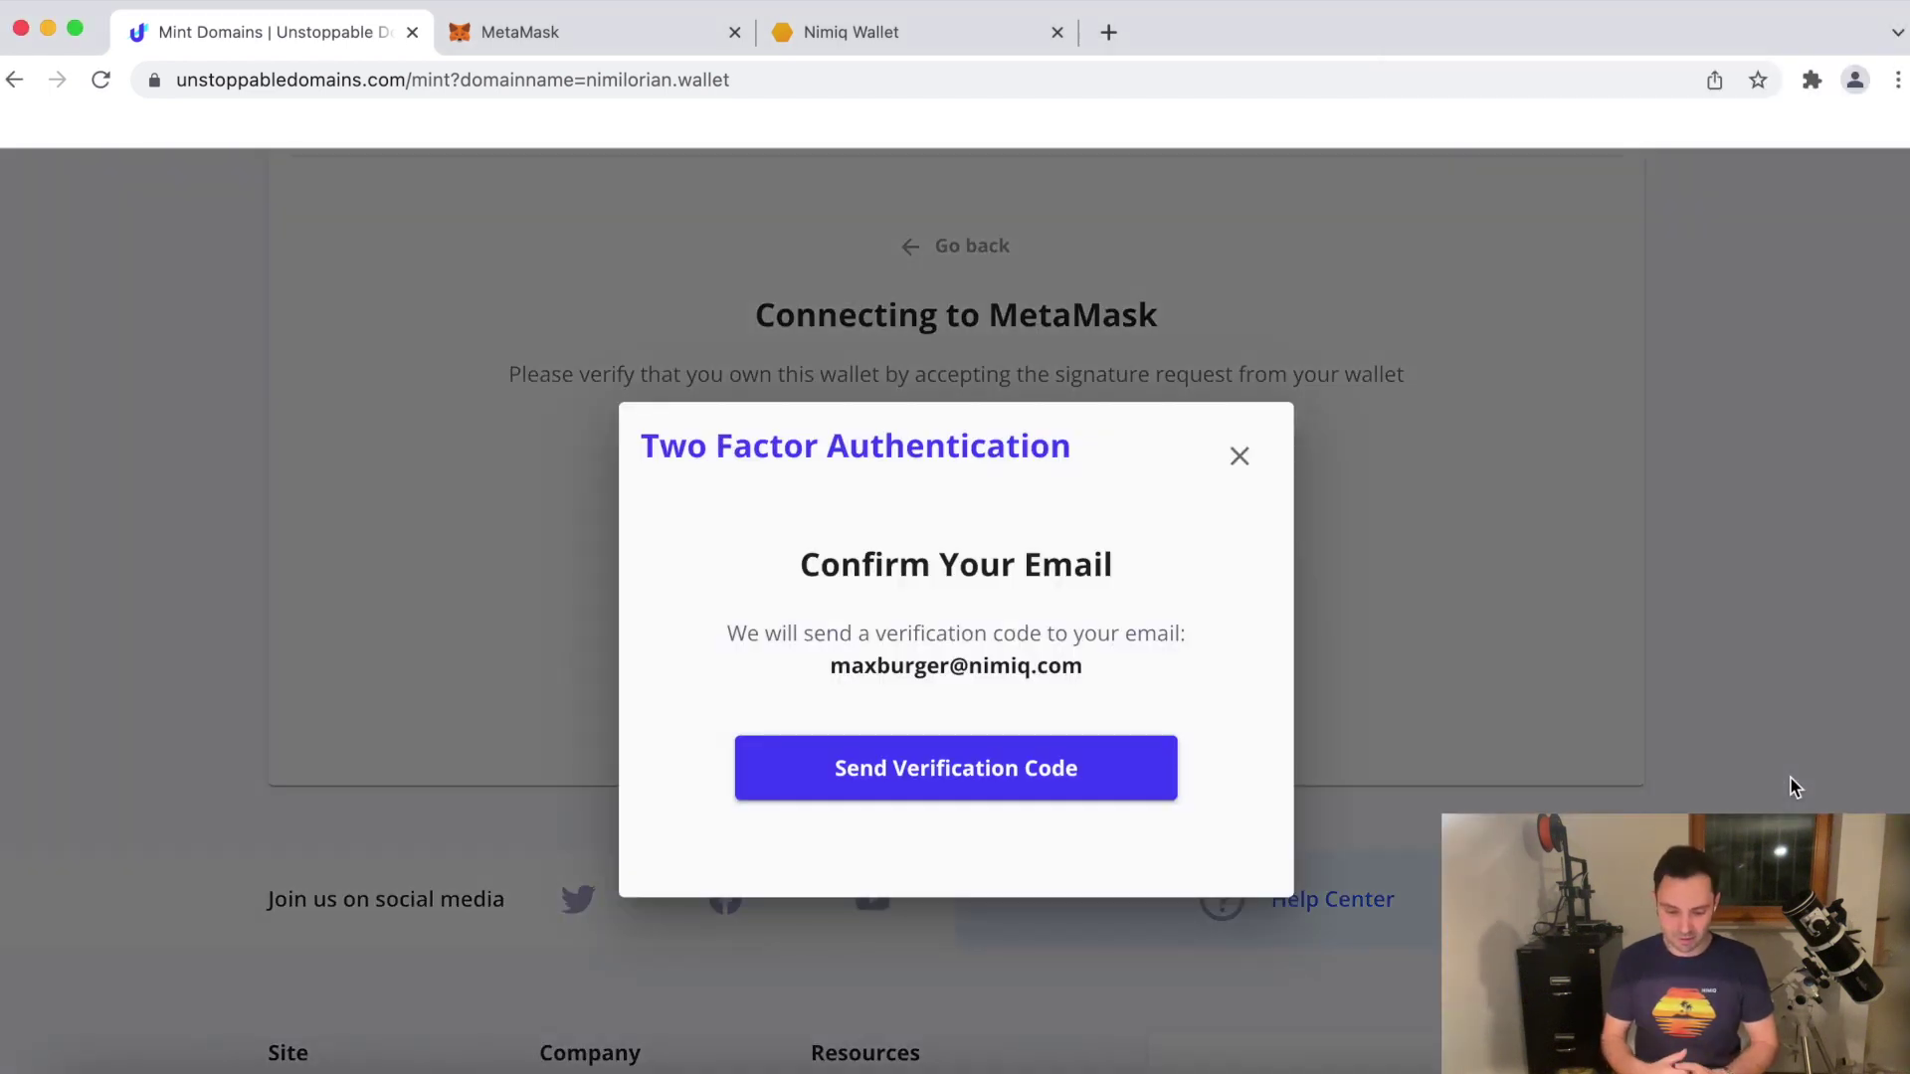
Step: Pass two-factor authentication by requesting the e-mail verification code and pasting it in
{"action": "left_click", "coordinate": [1032, 771]}
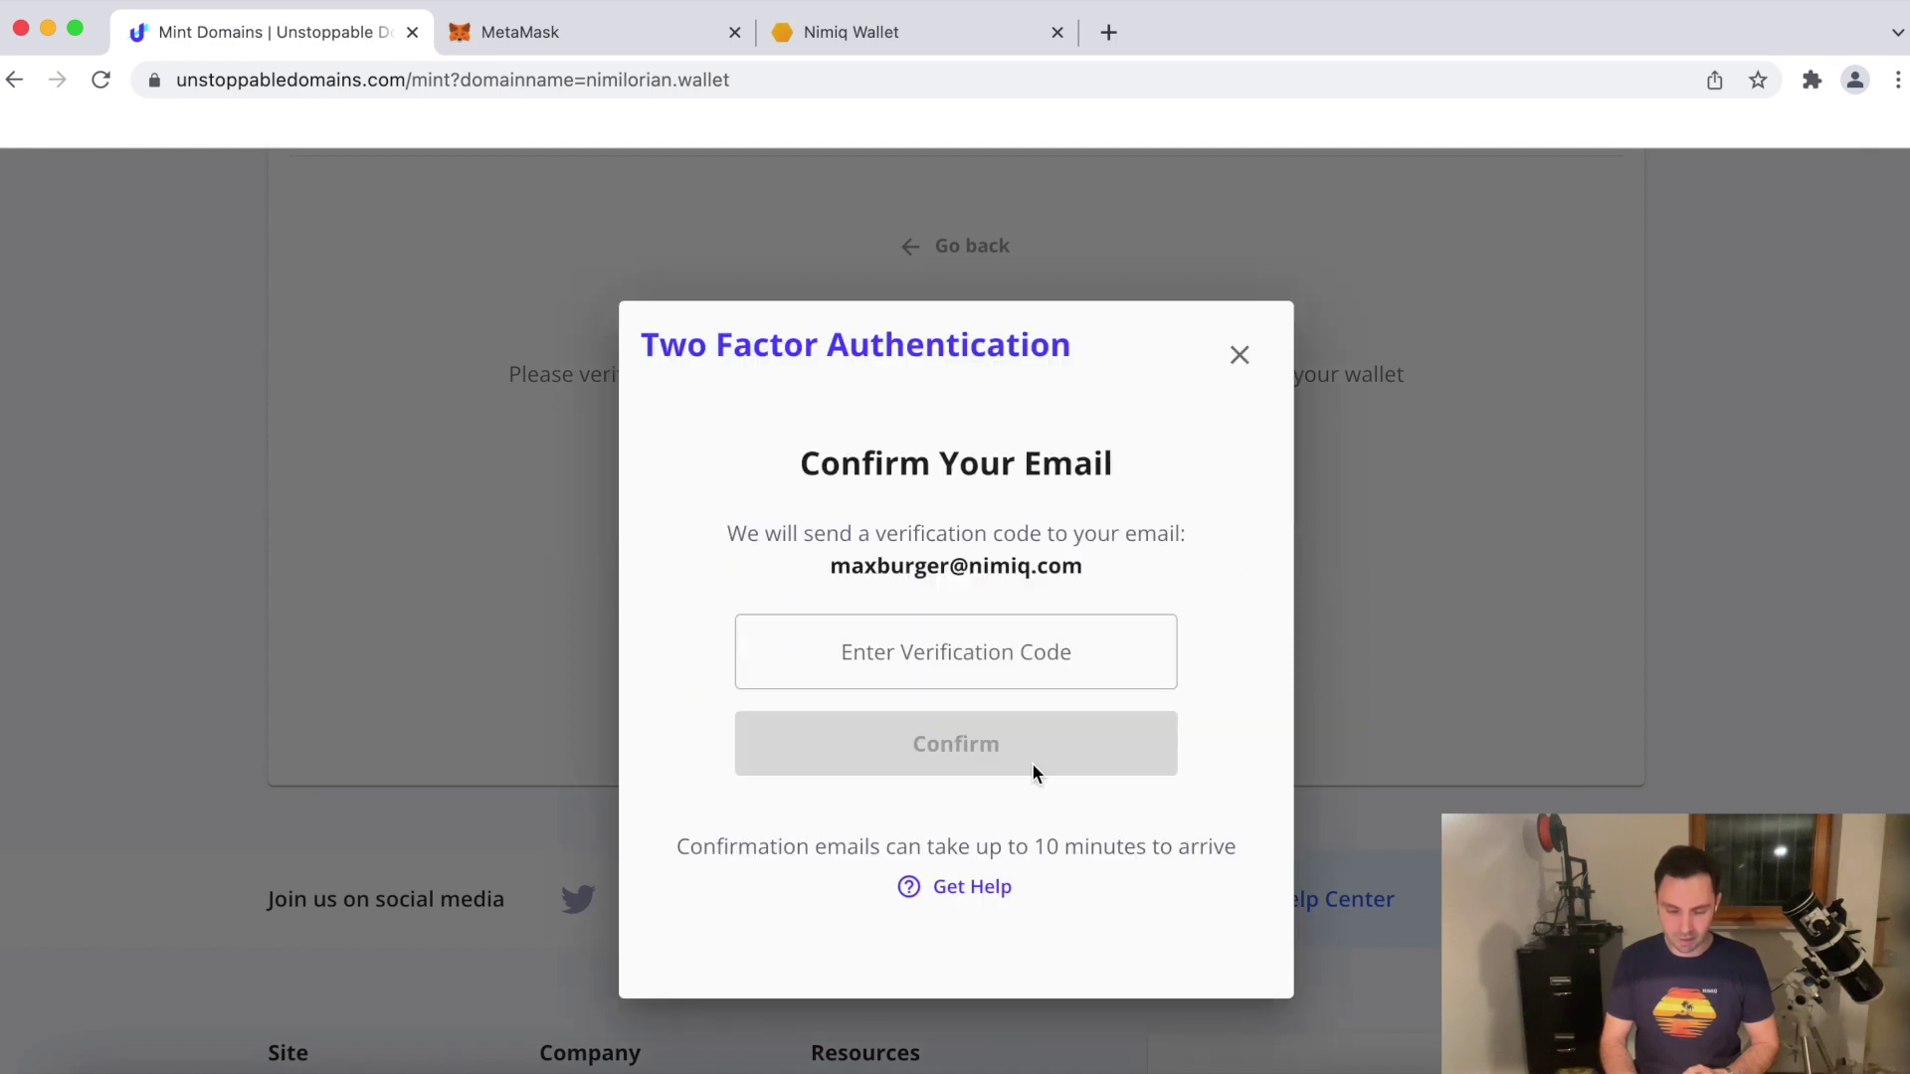
{"action": "key", "text": "super+Tab"}
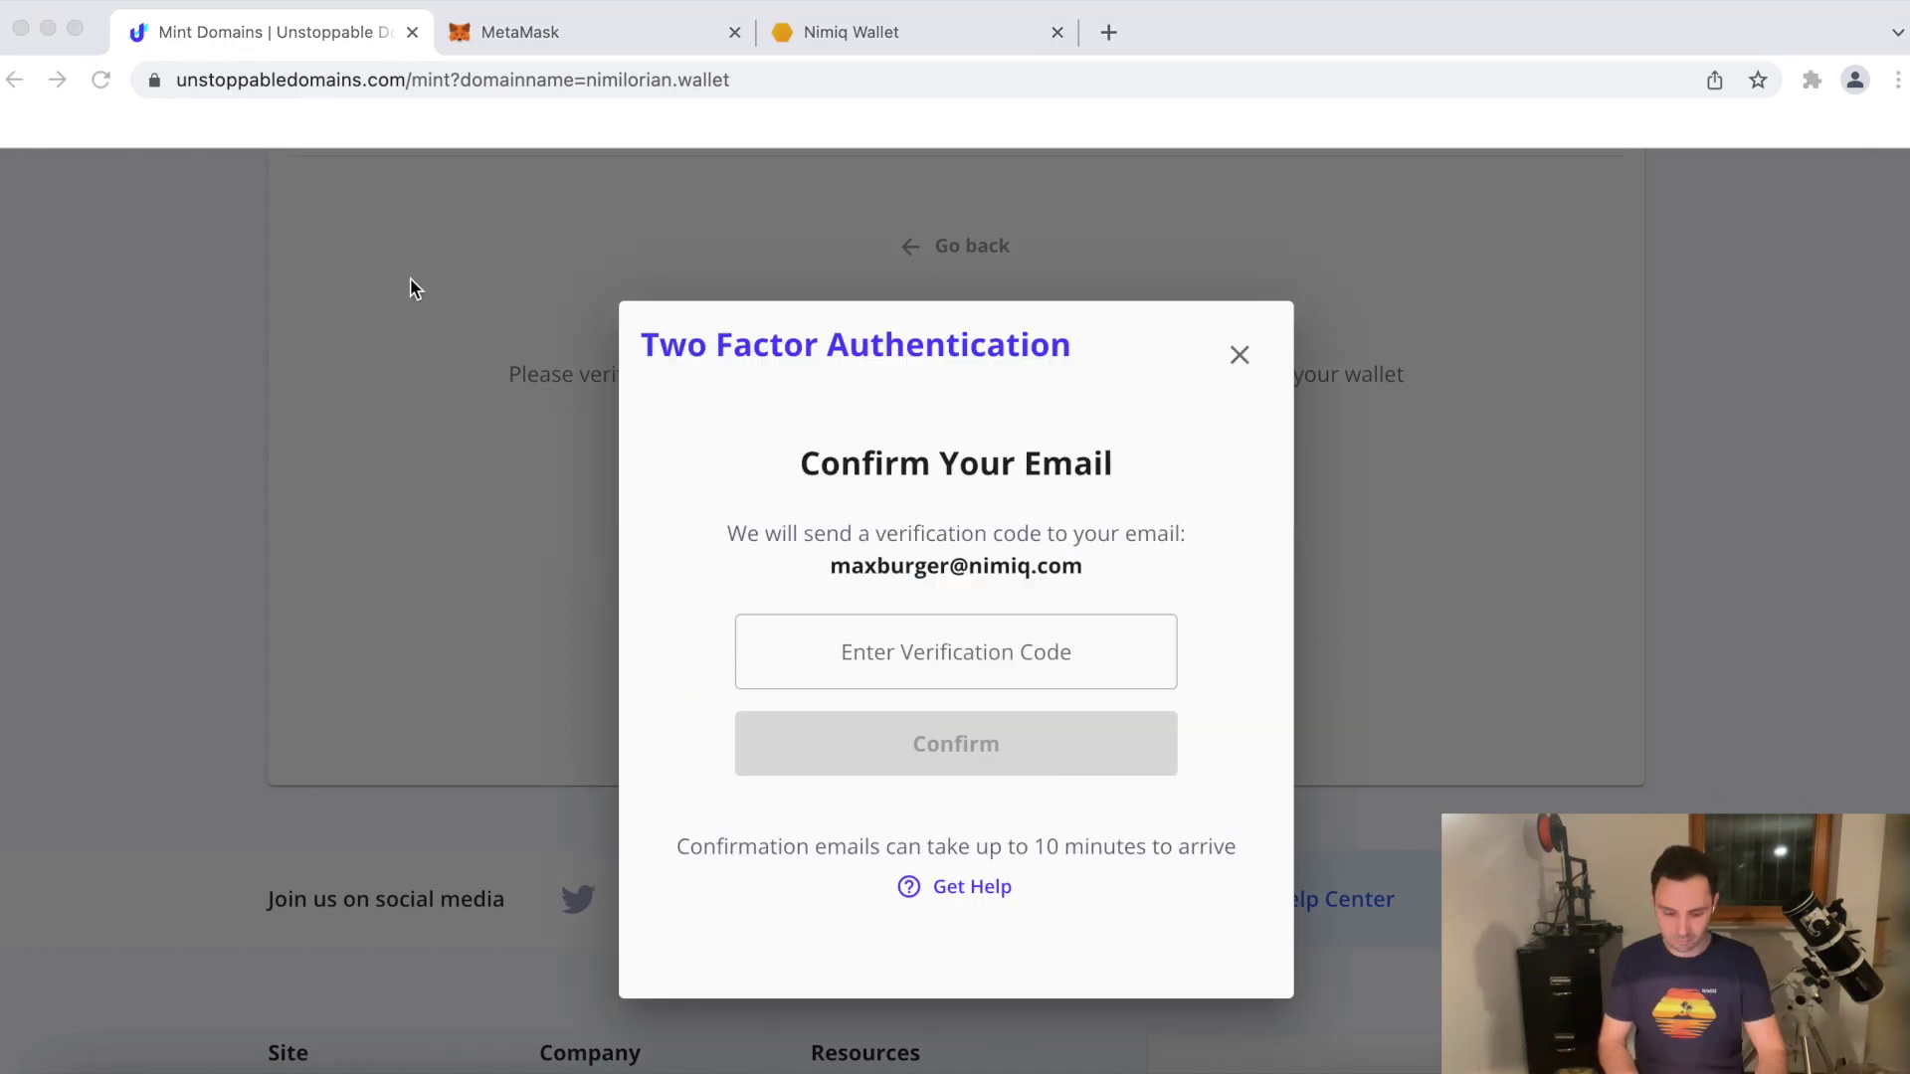
{"action": "left_click", "coordinate": [849, 653]}
{"action": "left_click", "coordinate": [850, 651]}
{"action": "key", "text": "super+v"}
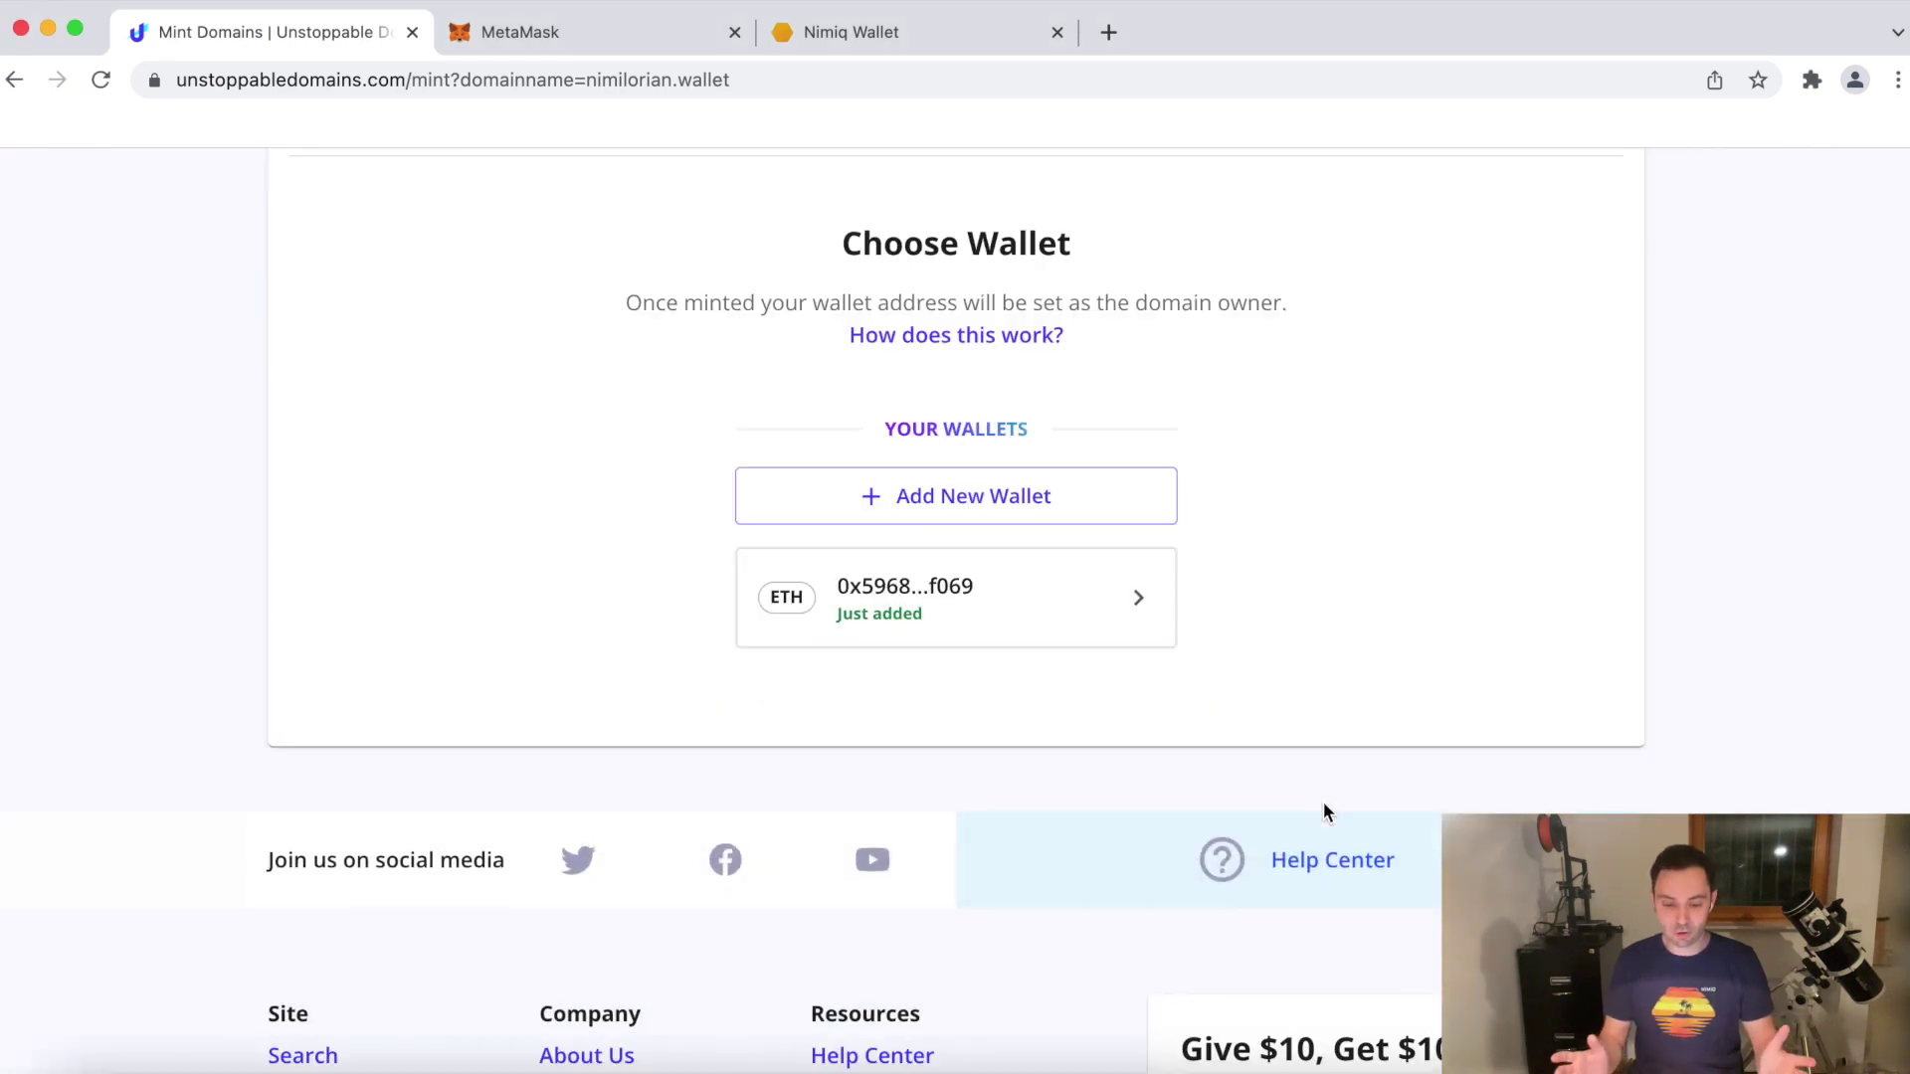
Step: Set the connected ETH wallet as owner, acknowledge irreversibility, confirm minting, and re-verify by e-mail code
{"action": "left_click", "coordinate": [945, 611]}
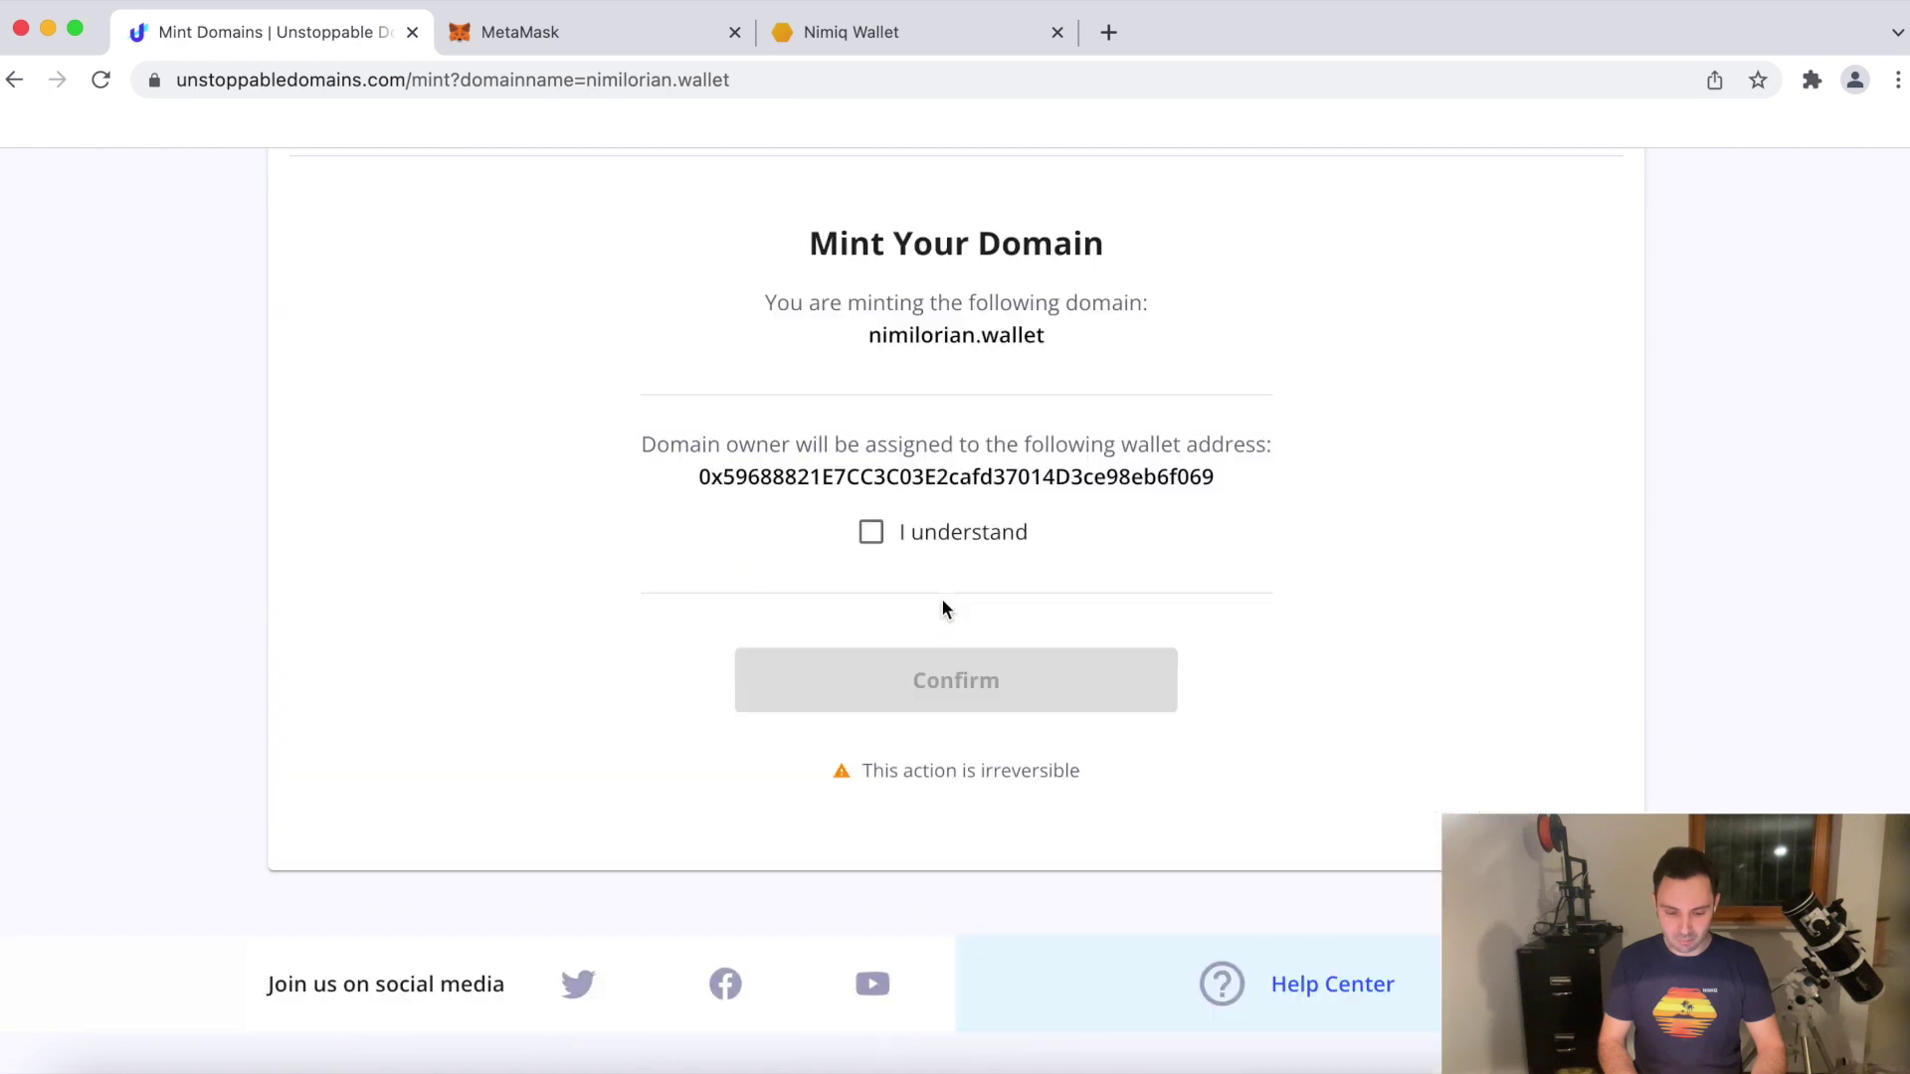
{"action": "left_click", "coordinate": [873, 543]}
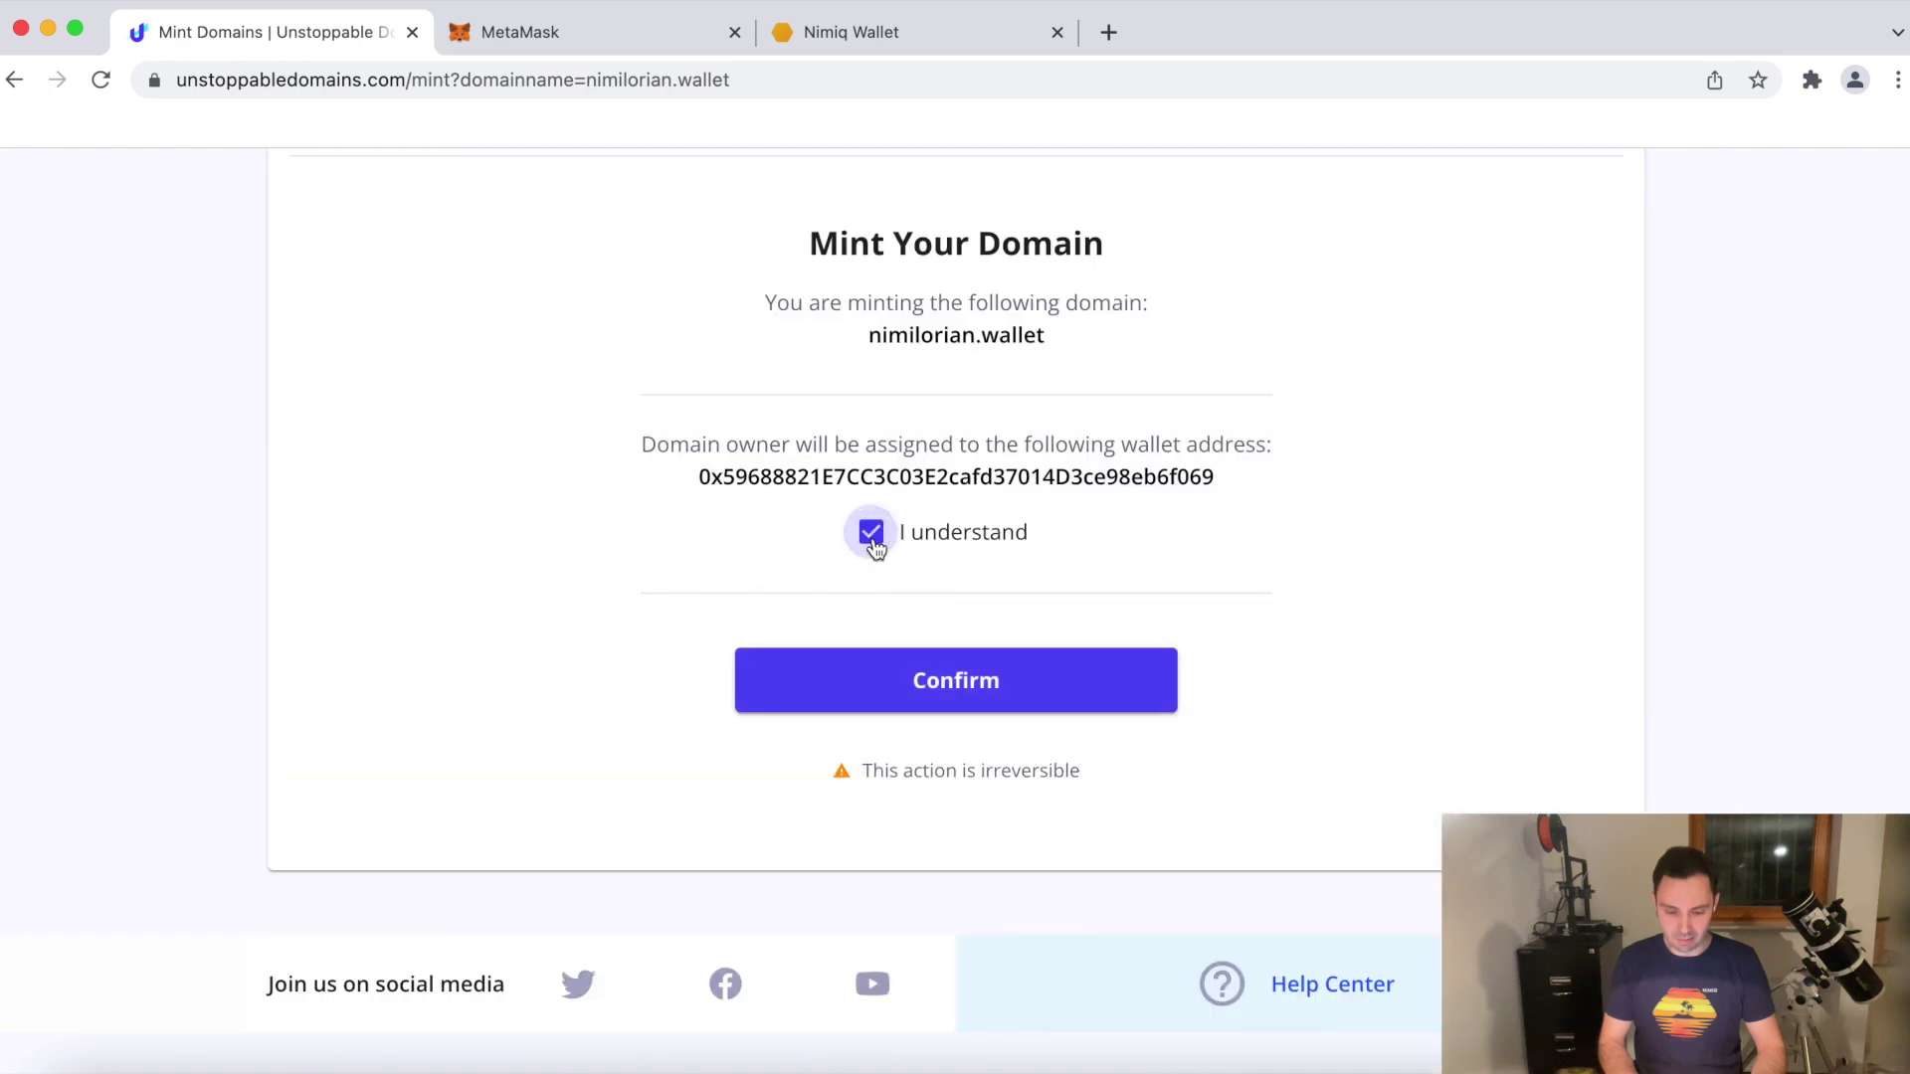
{"action": "left_click", "coordinate": [948, 692]}
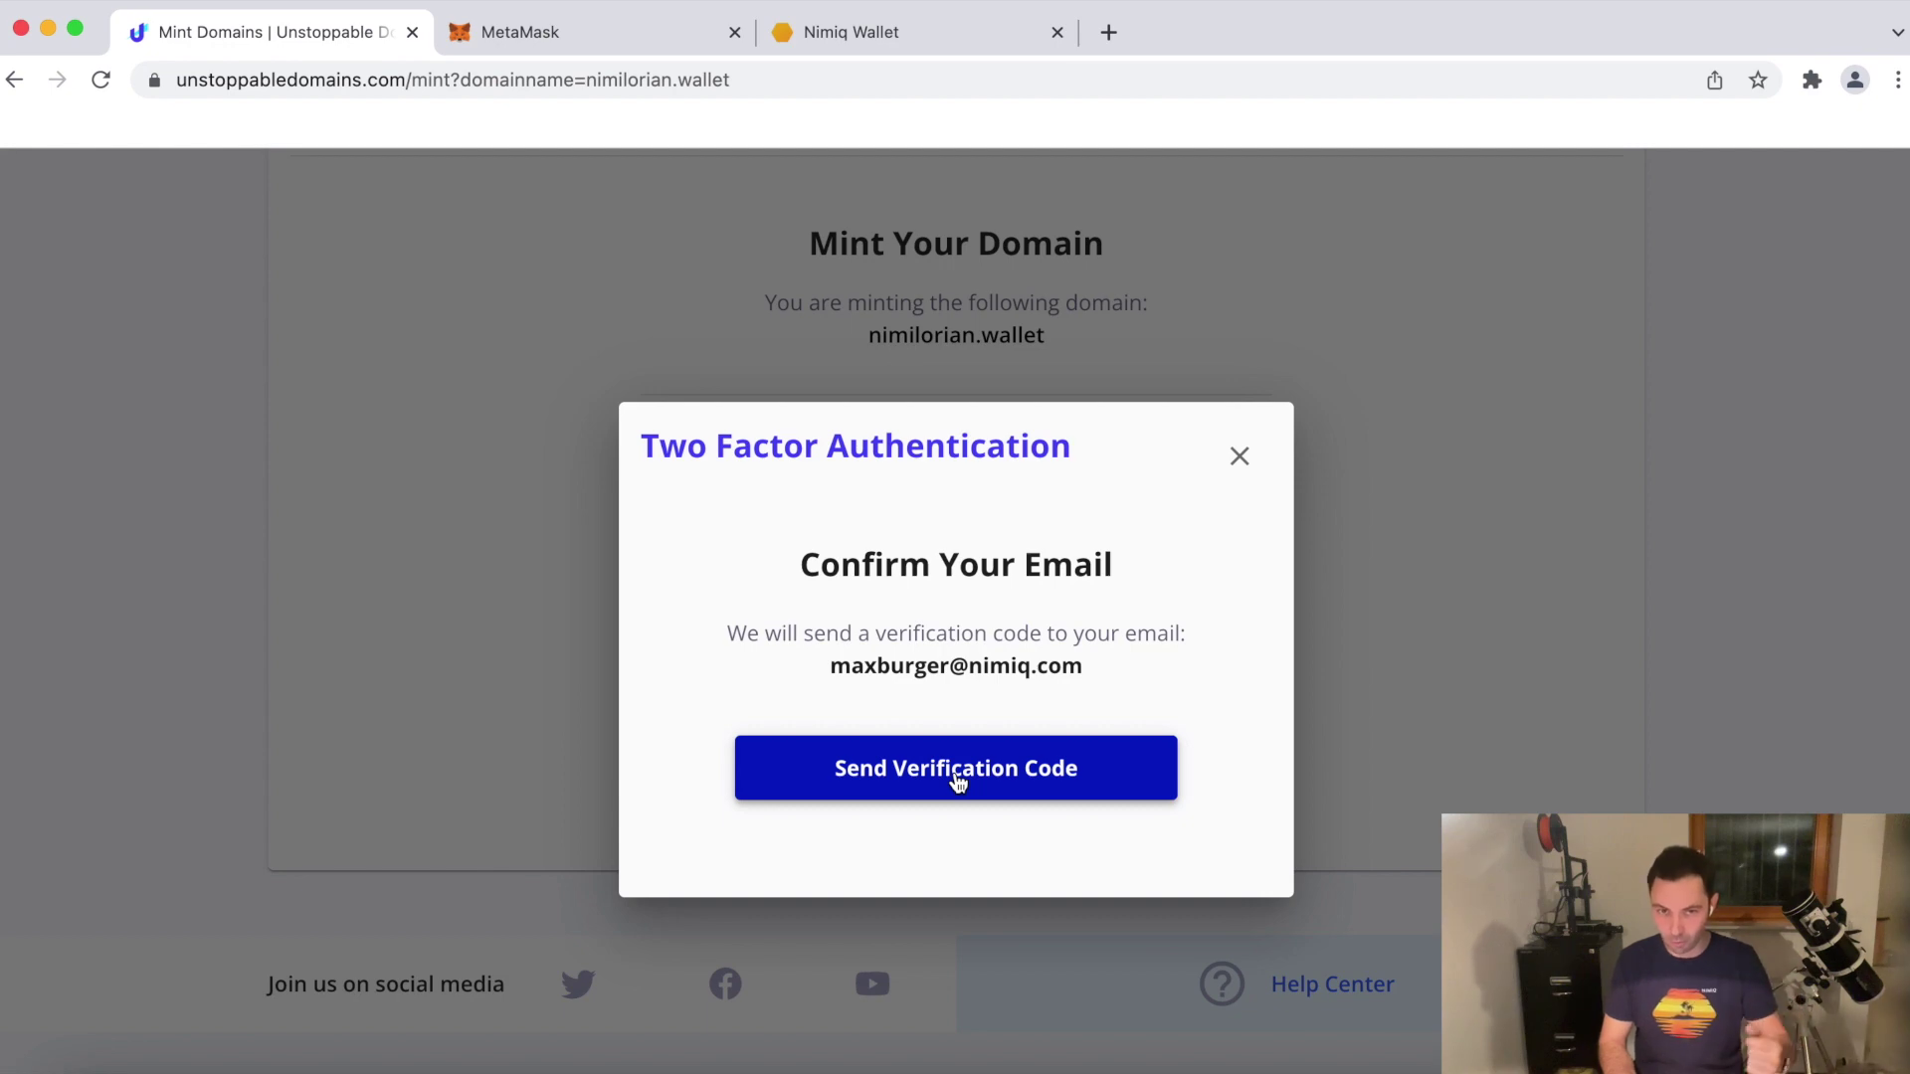
{"action": "left_click", "coordinate": [958, 782]}
{"action": "left_click", "coordinate": [868, 653]}
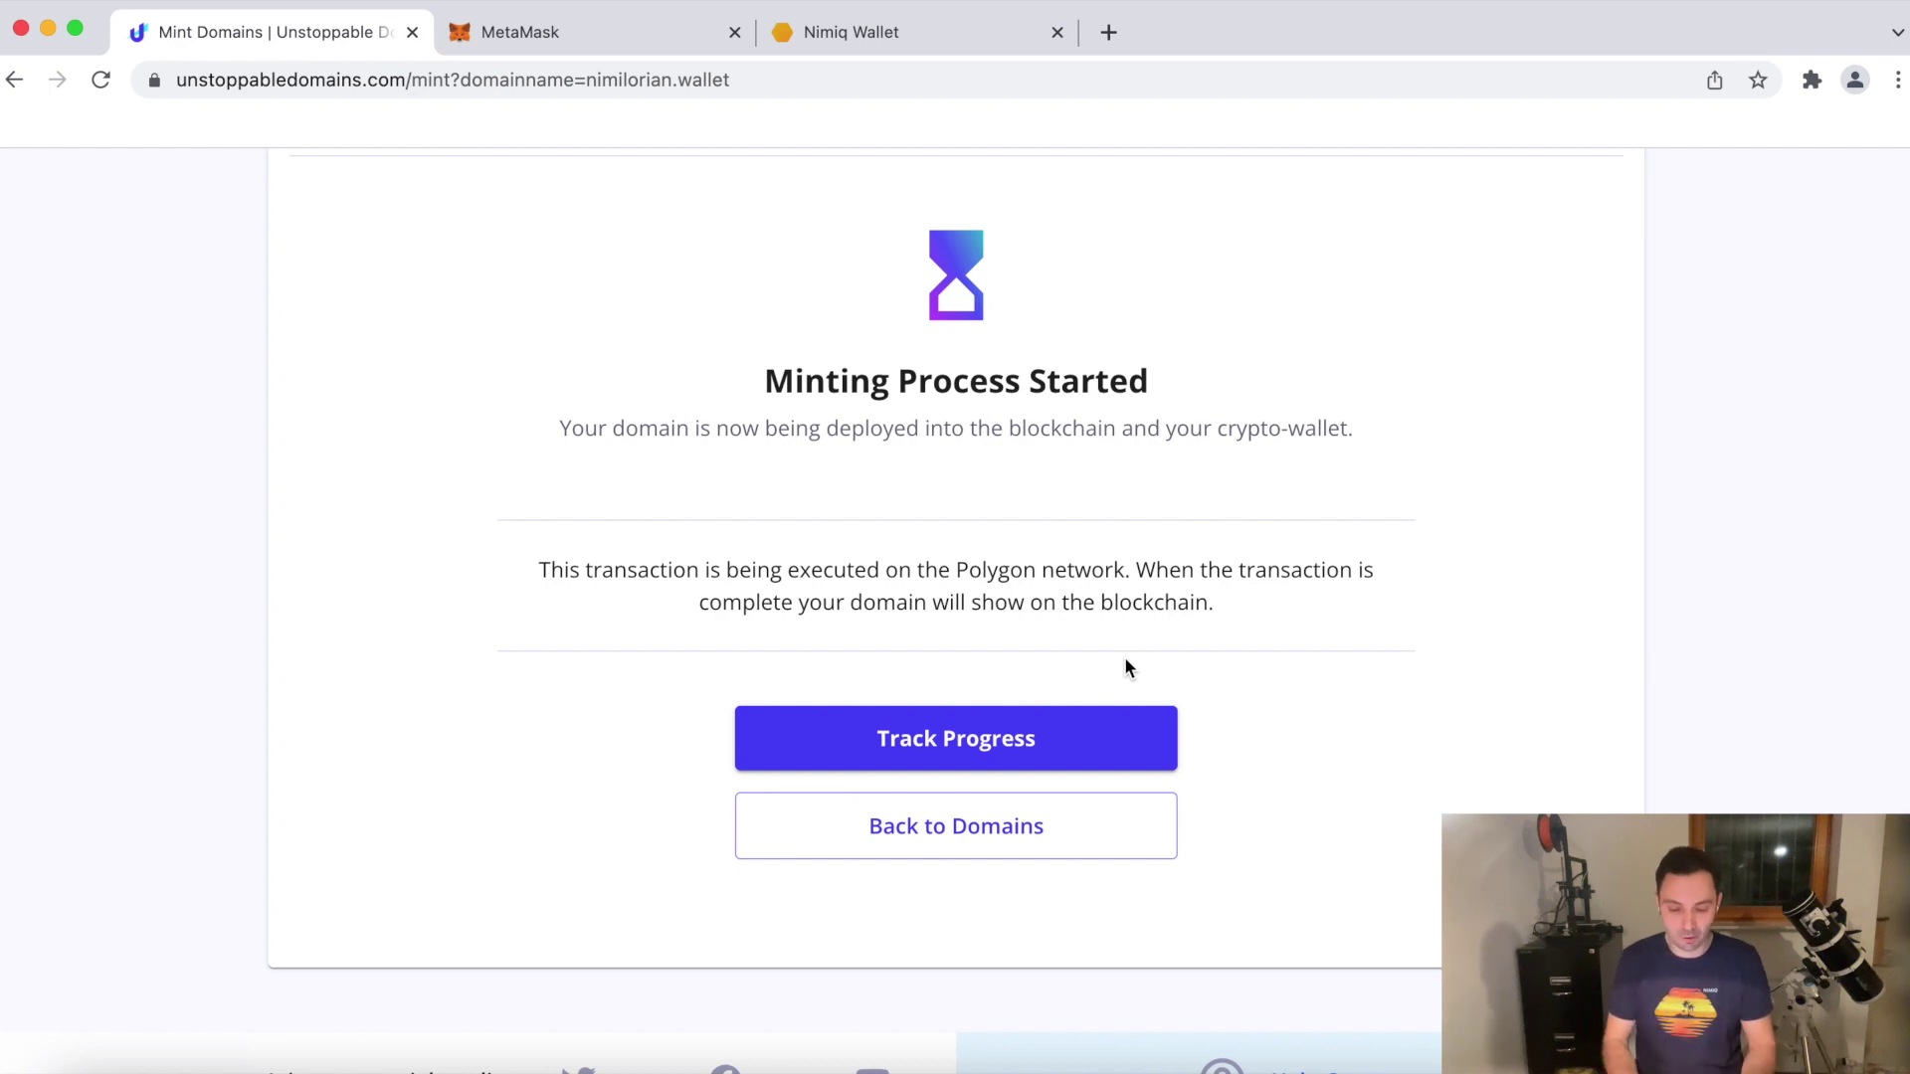
Step: Track the minting progress, then open Manage for nimilorian.wallet from My Domains
{"action": "left_click", "coordinate": [1036, 740]}
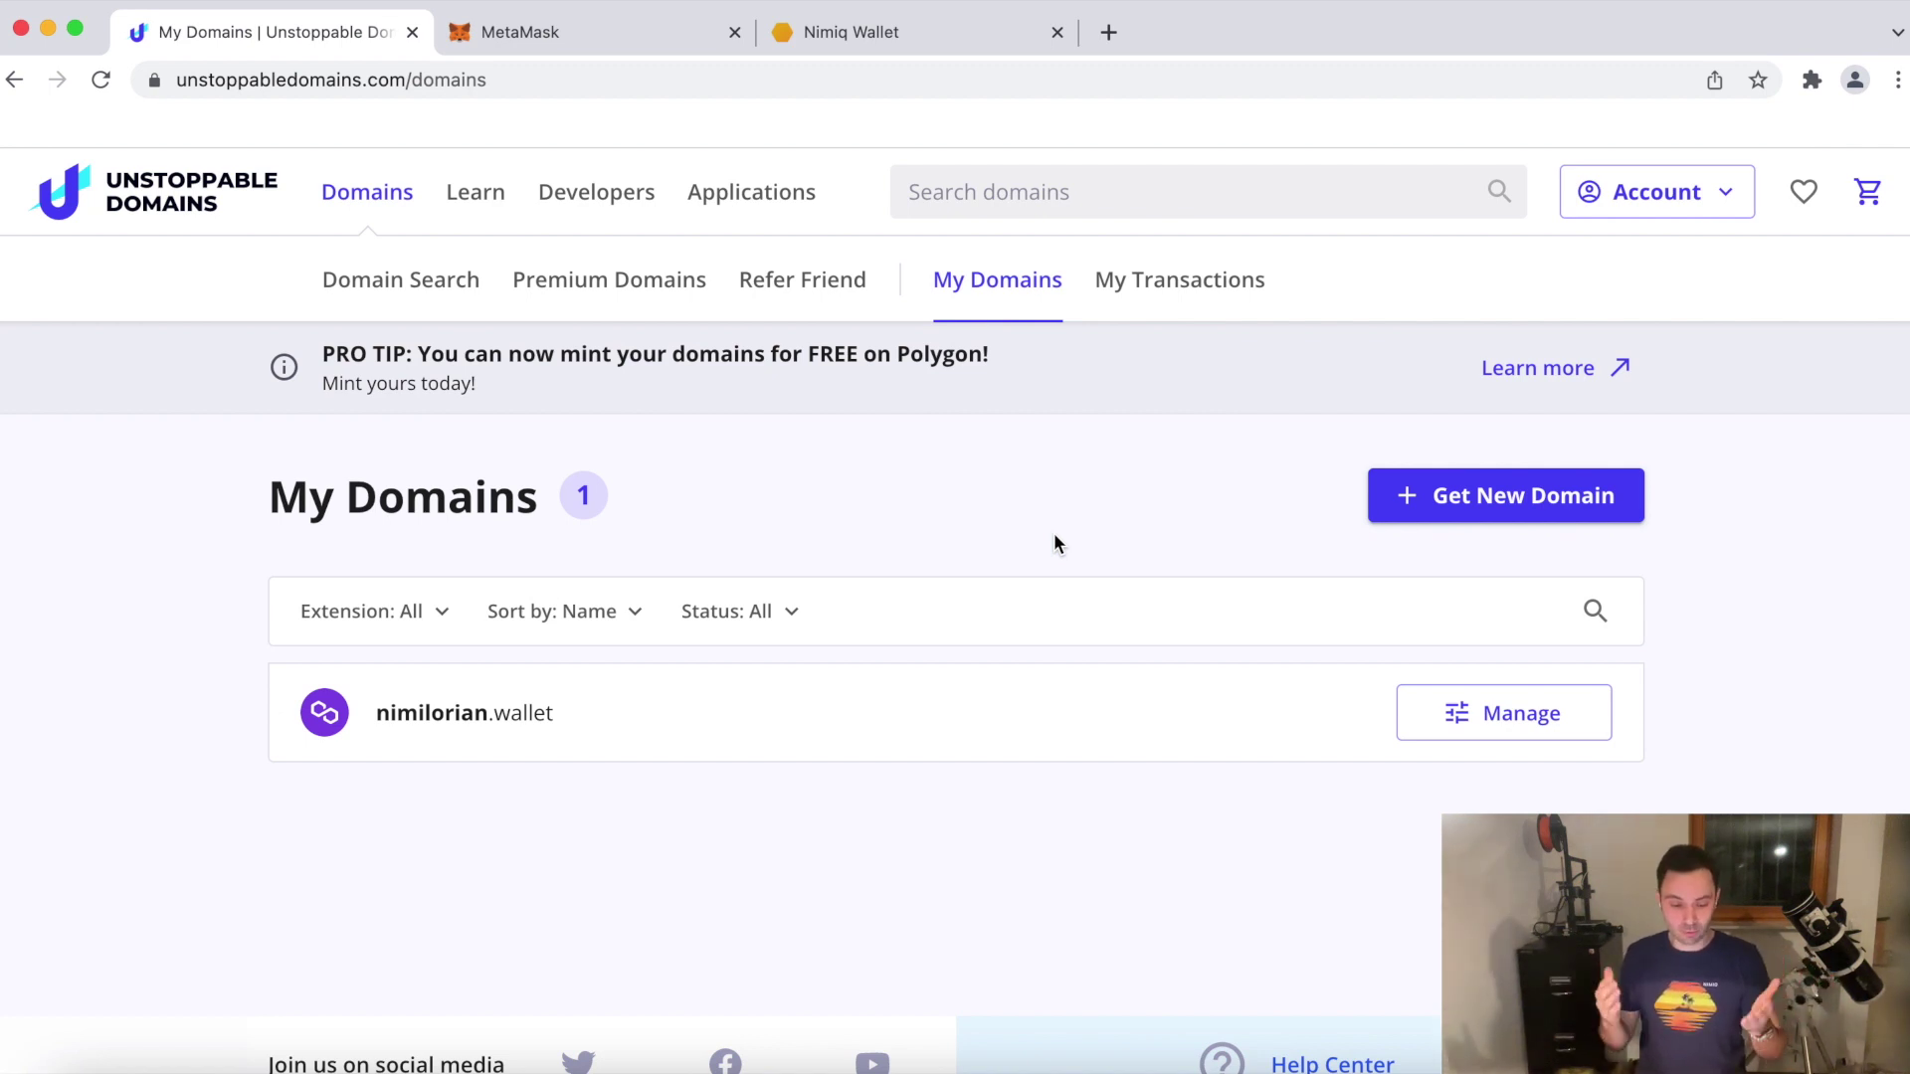
{"action": "mouse_move", "coordinate": [327, 726]}
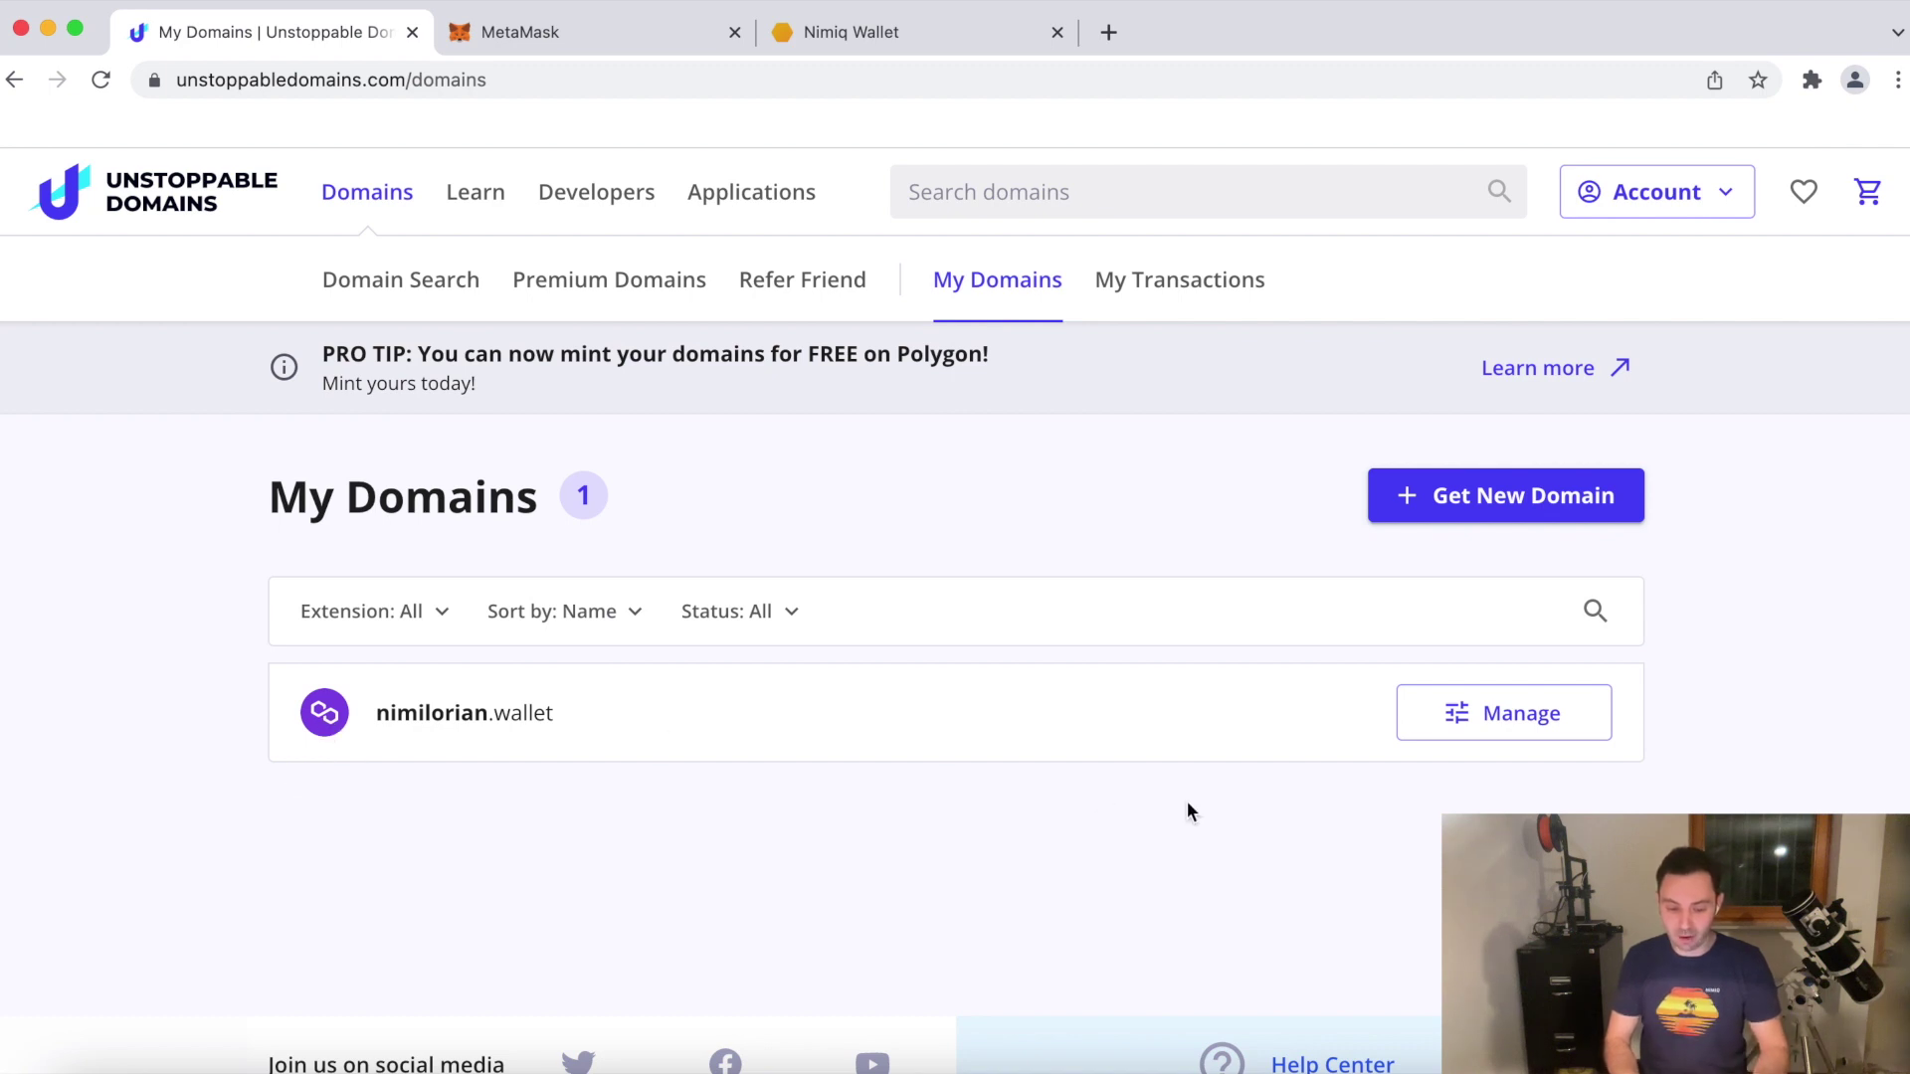
{"action": "left_click", "coordinate": [1500, 721]}
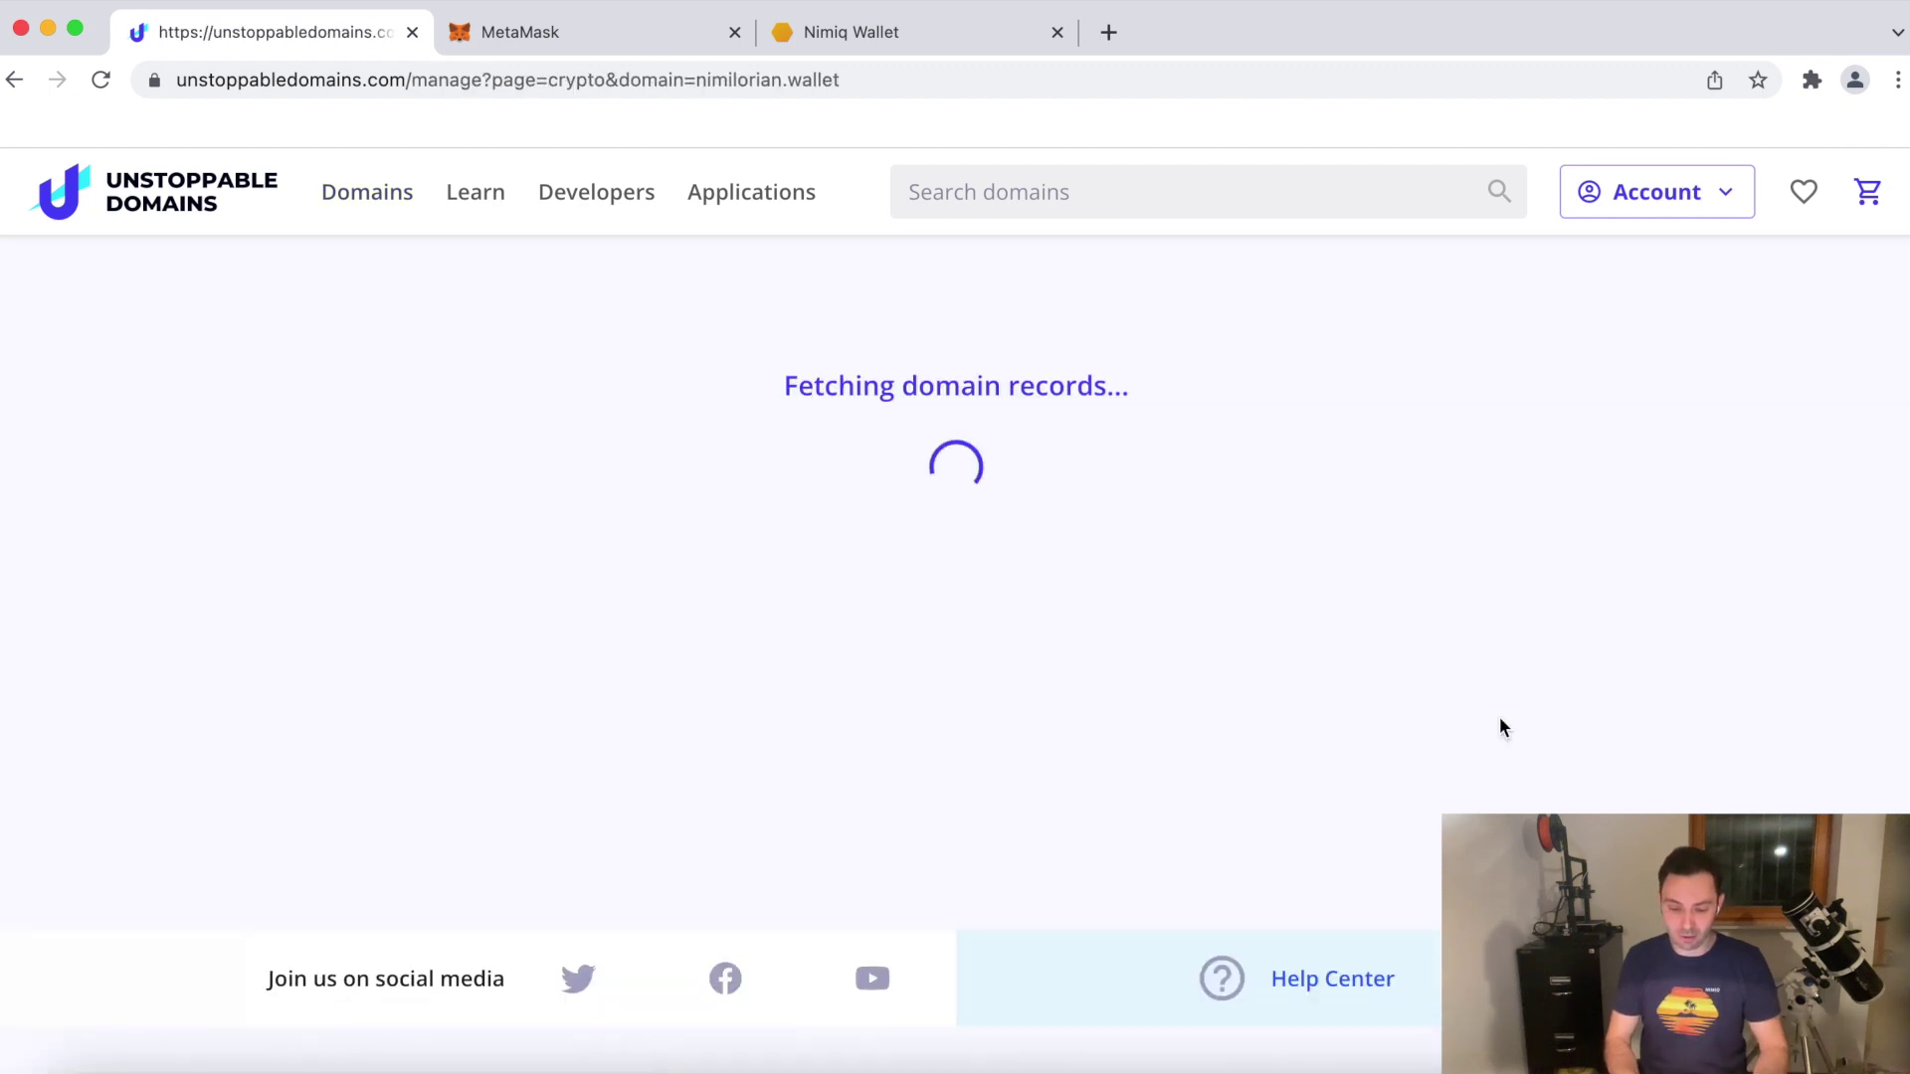
Step: Add NIM as a new currency in nimilorian.wallet's crypto addresses
{"action": "scroll", "coordinate": [1498, 716], "scroll_direction": "down", "scroll_amount": 5}
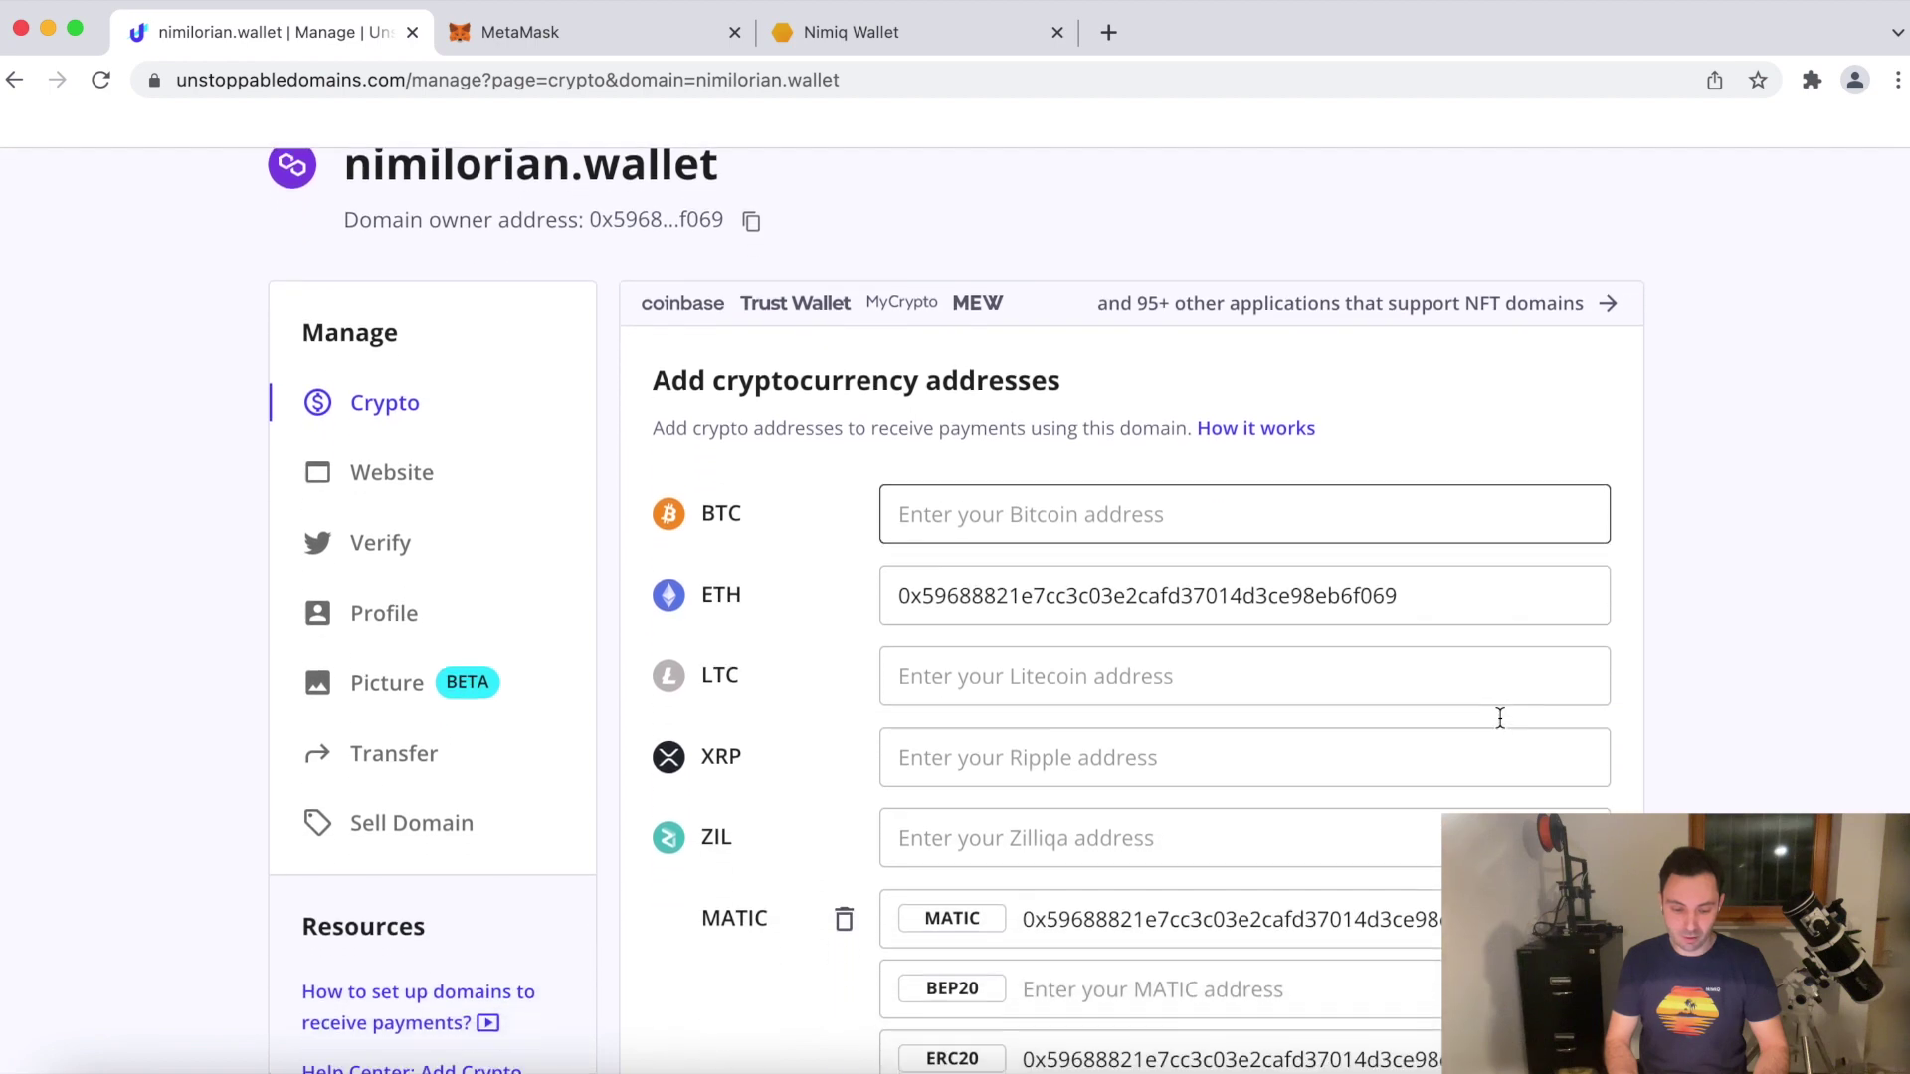
{"action": "left_click", "coordinate": [1233, 929]}
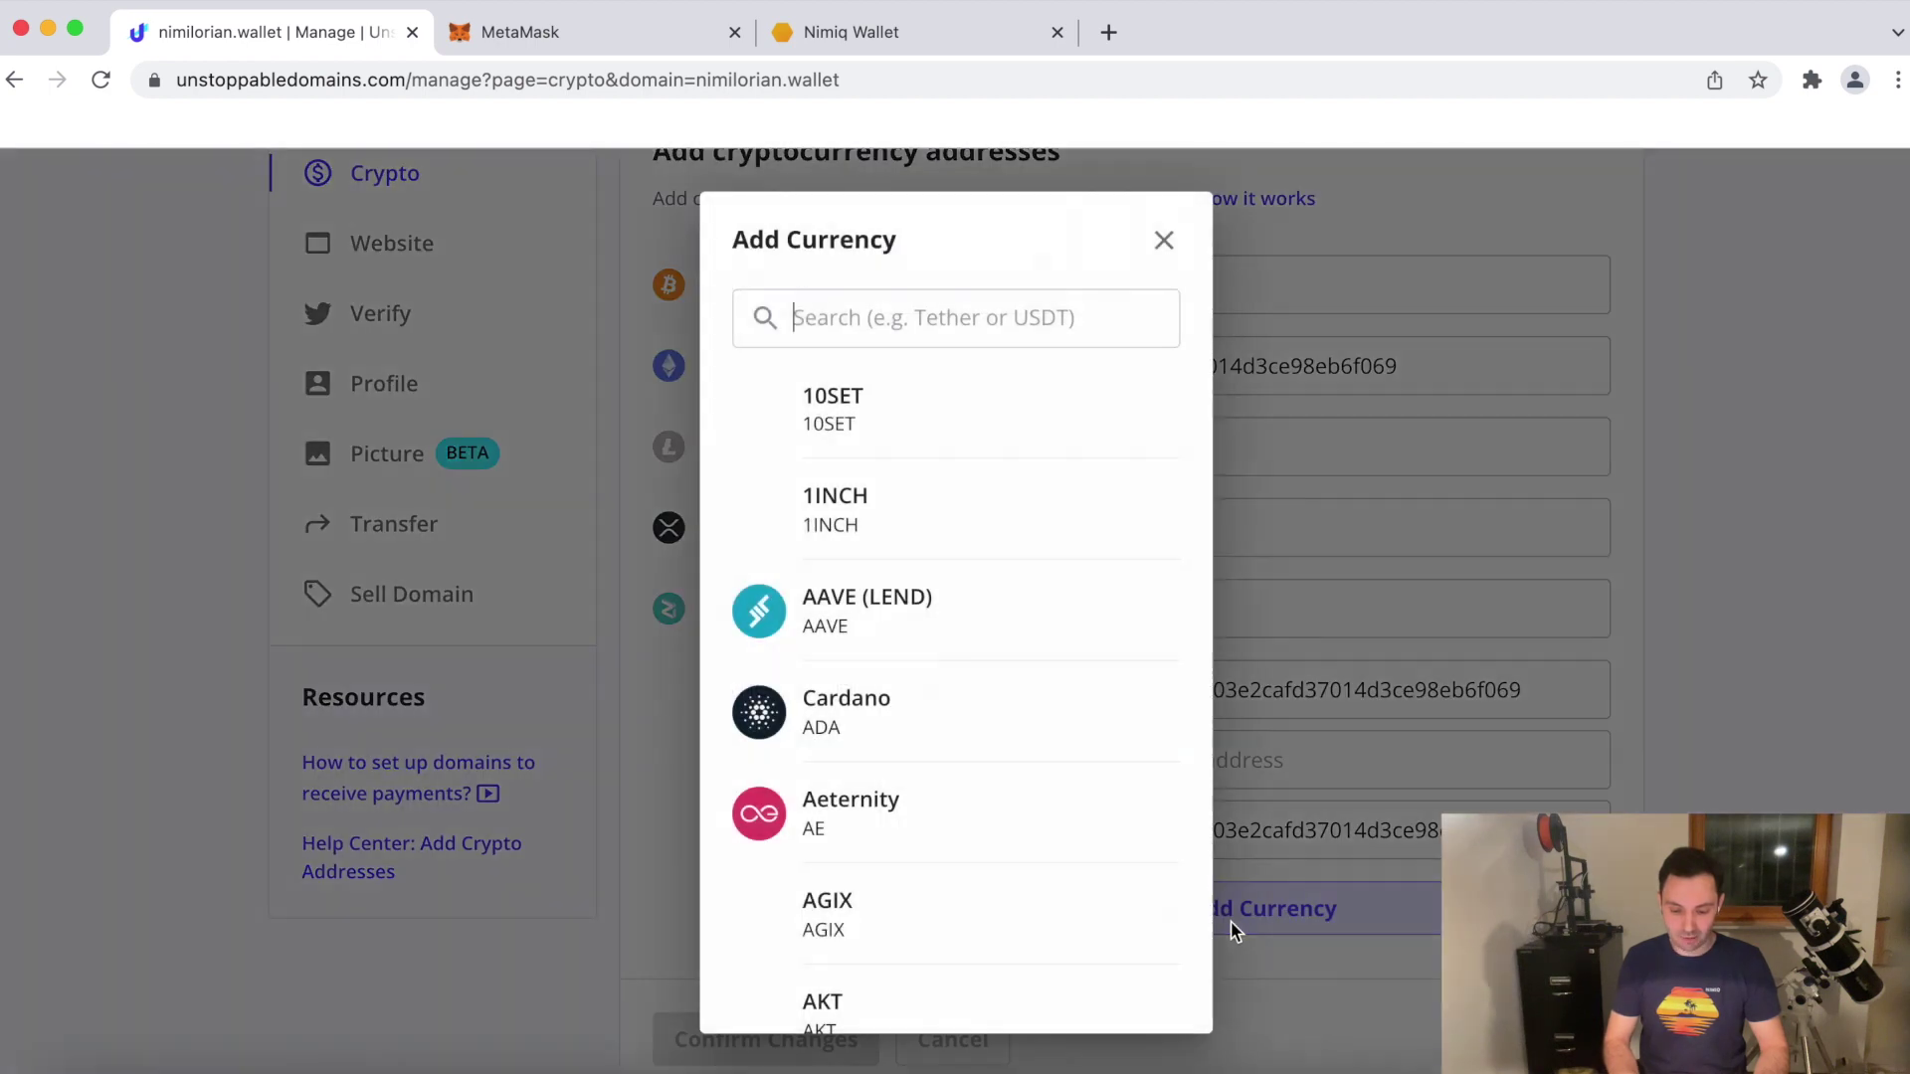
{"action": "type", "text": "NIM"}
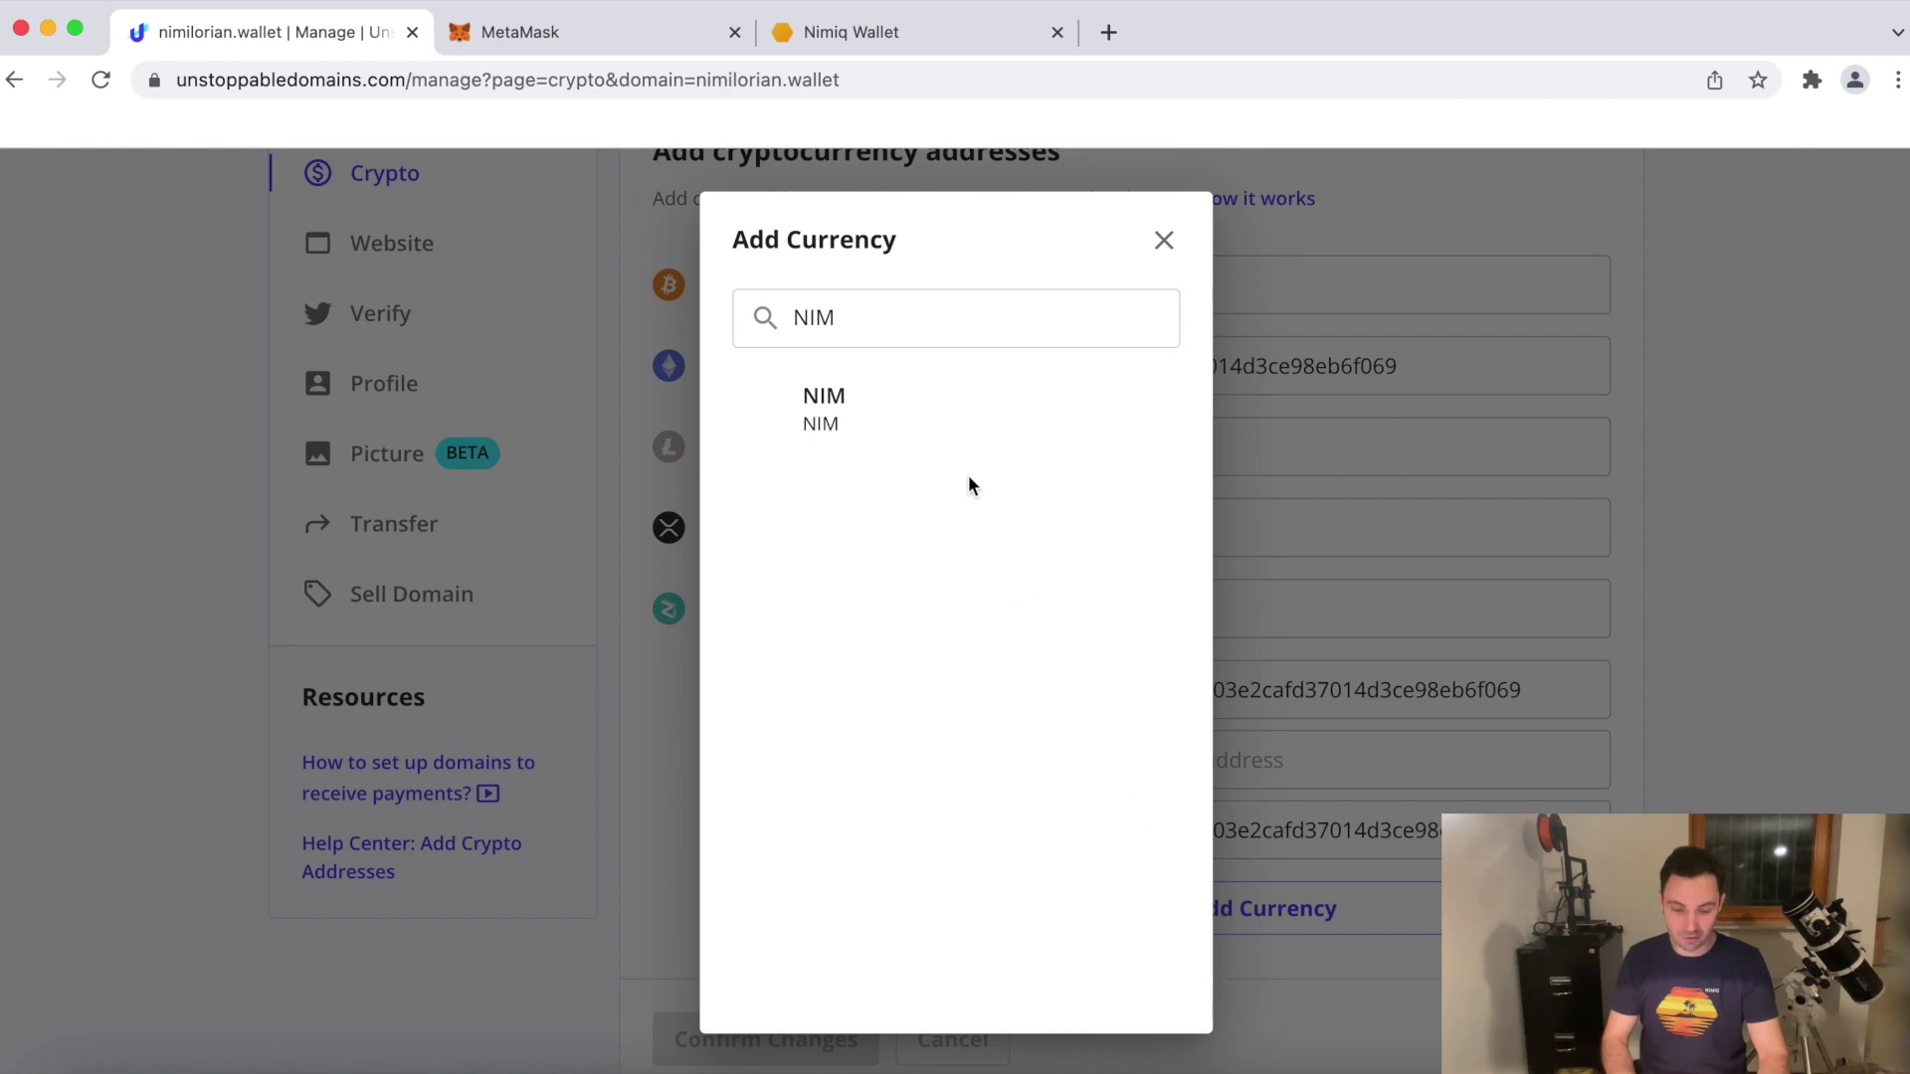
{"action": "left_click", "coordinate": [850, 426]}
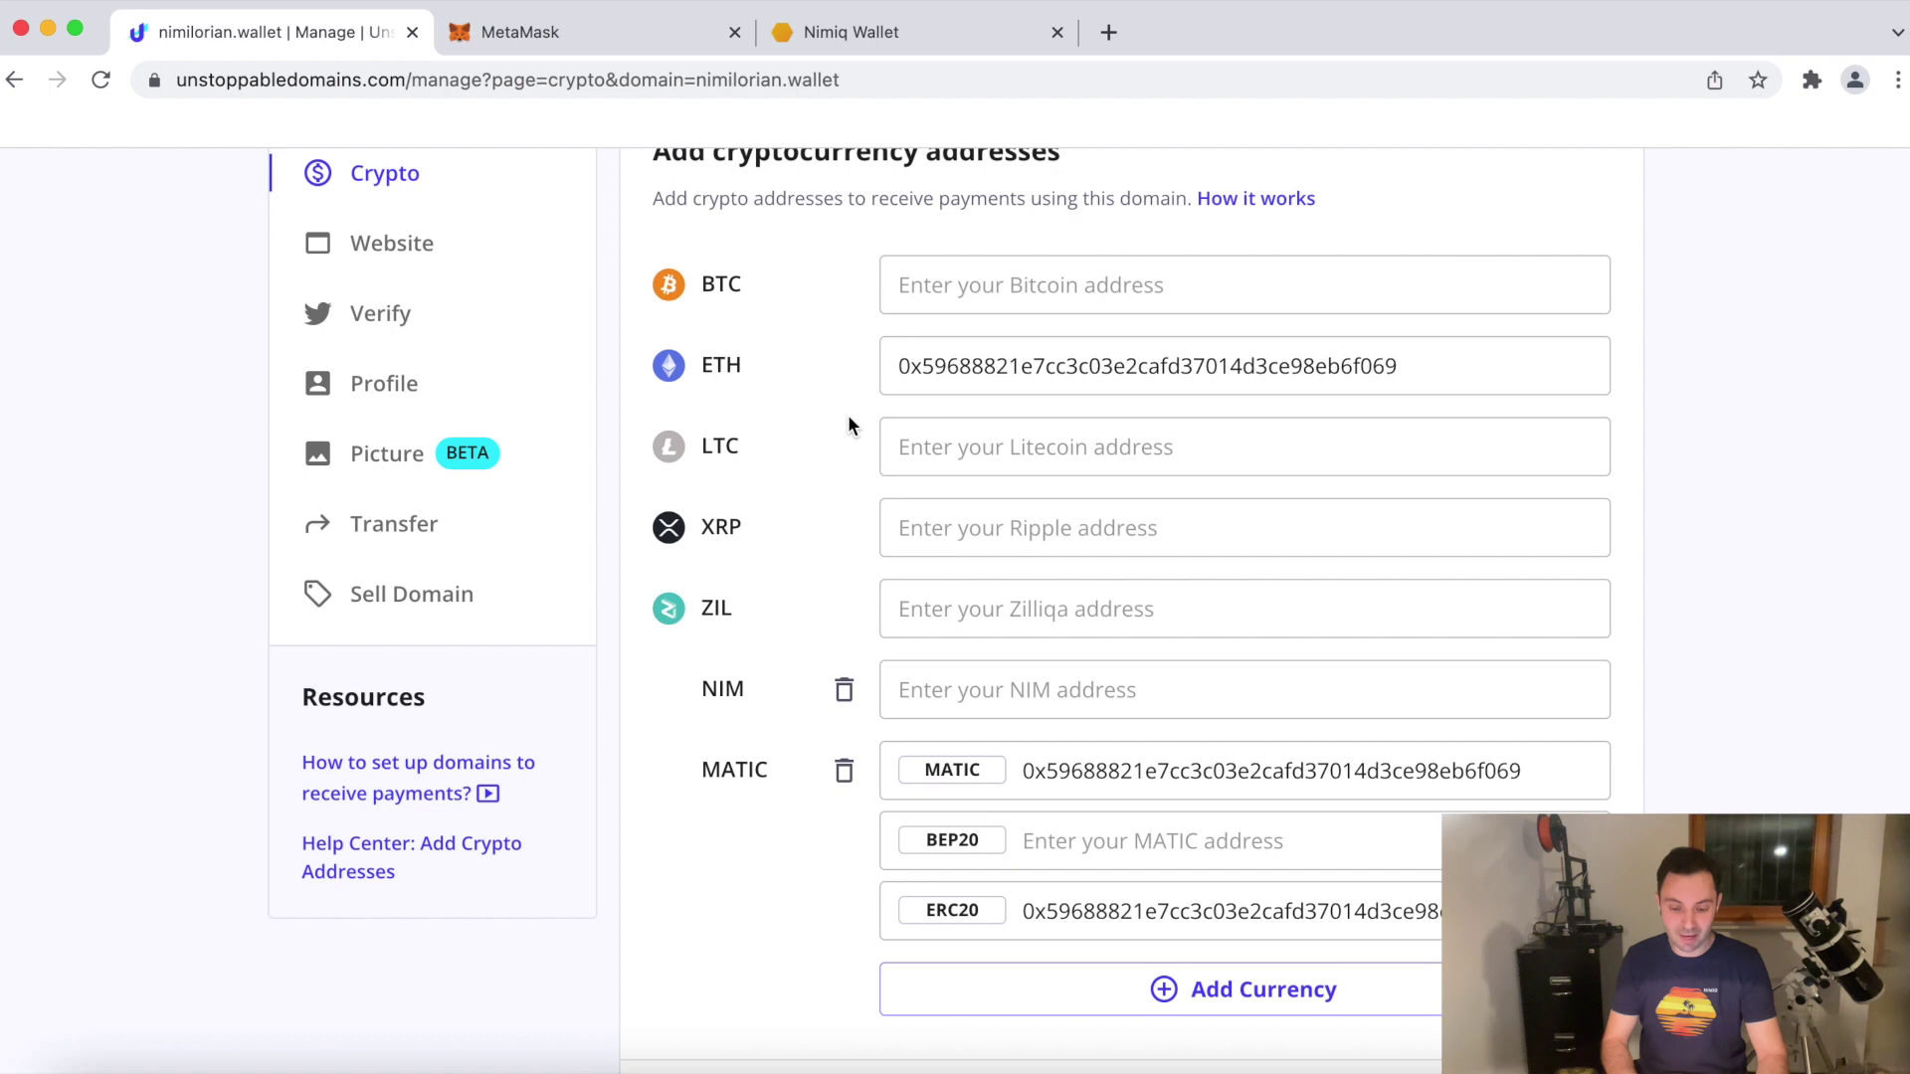
Step: Paste the Nimiq Wallet's NIM address into the NIM field and save the records
{"action": "left_click", "coordinate": [1020, 692]}
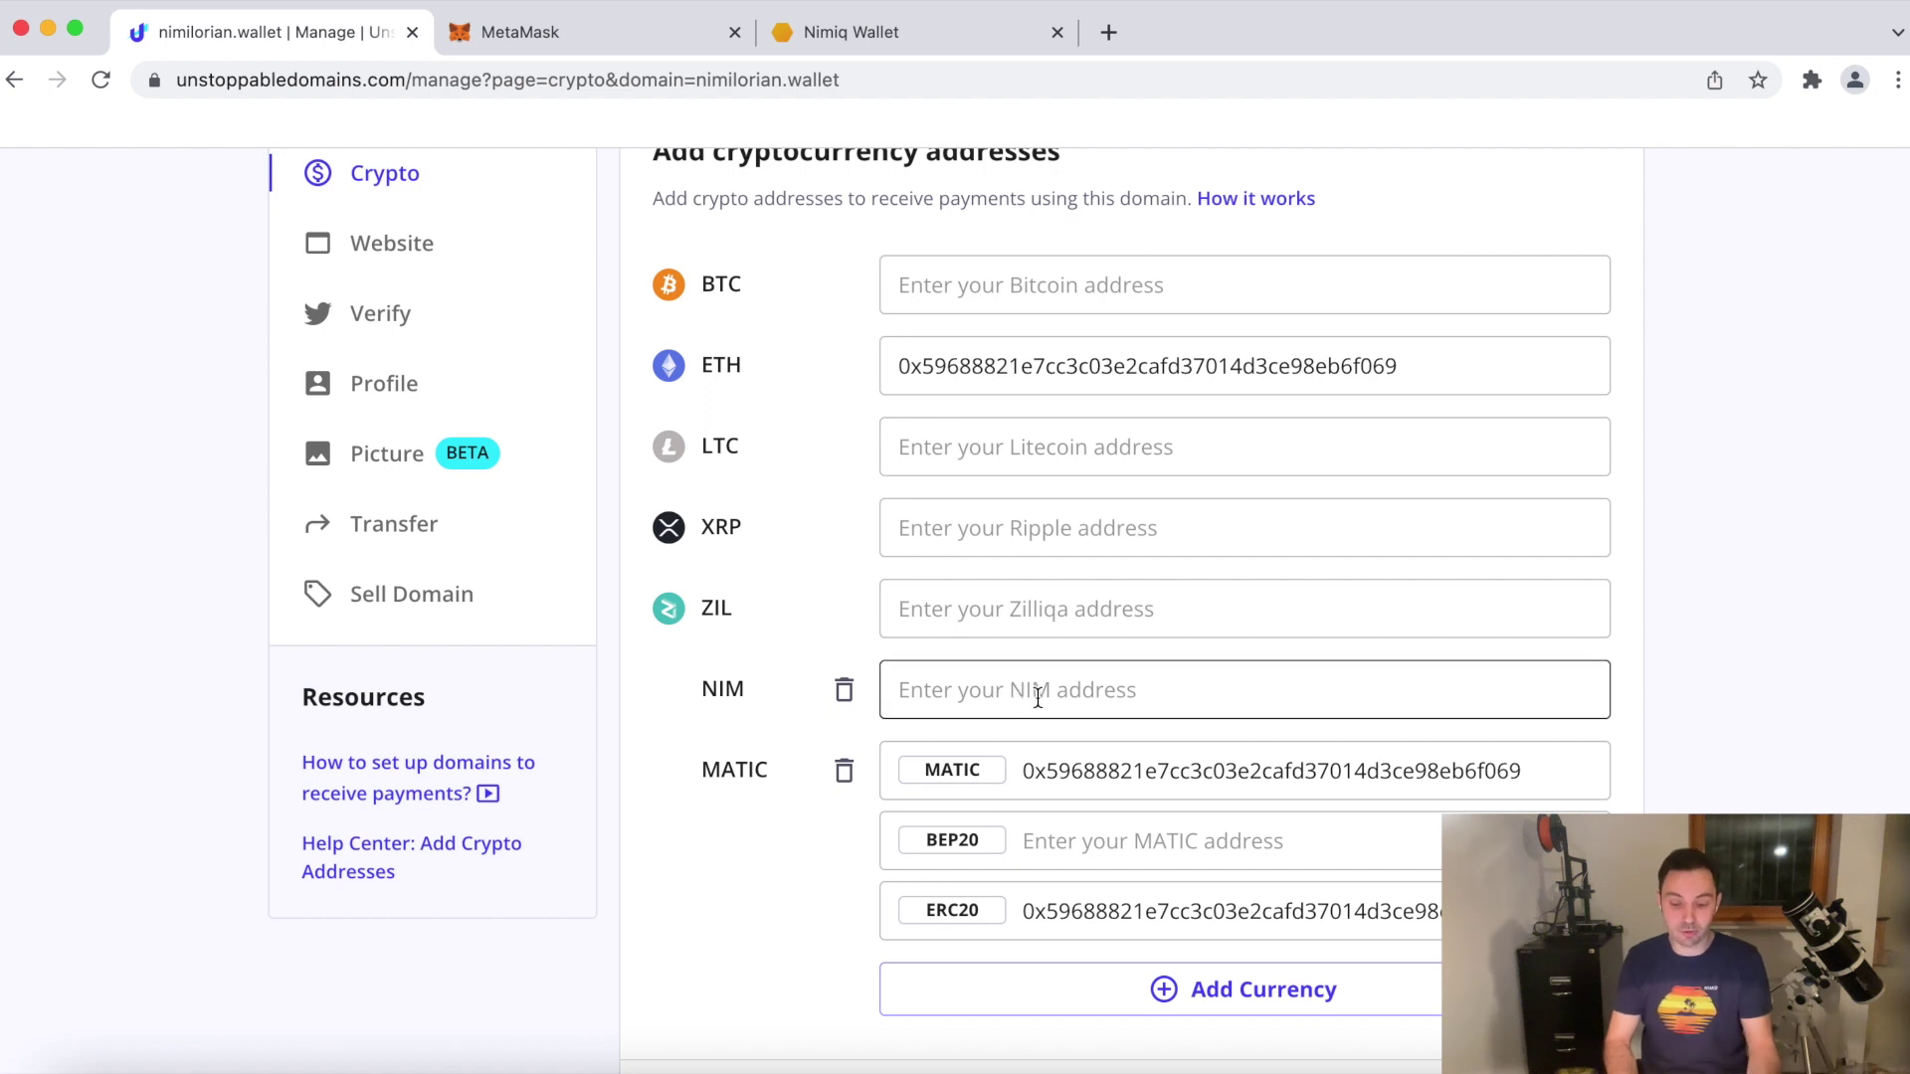
{"action": "key", "text": "super+Tab"}
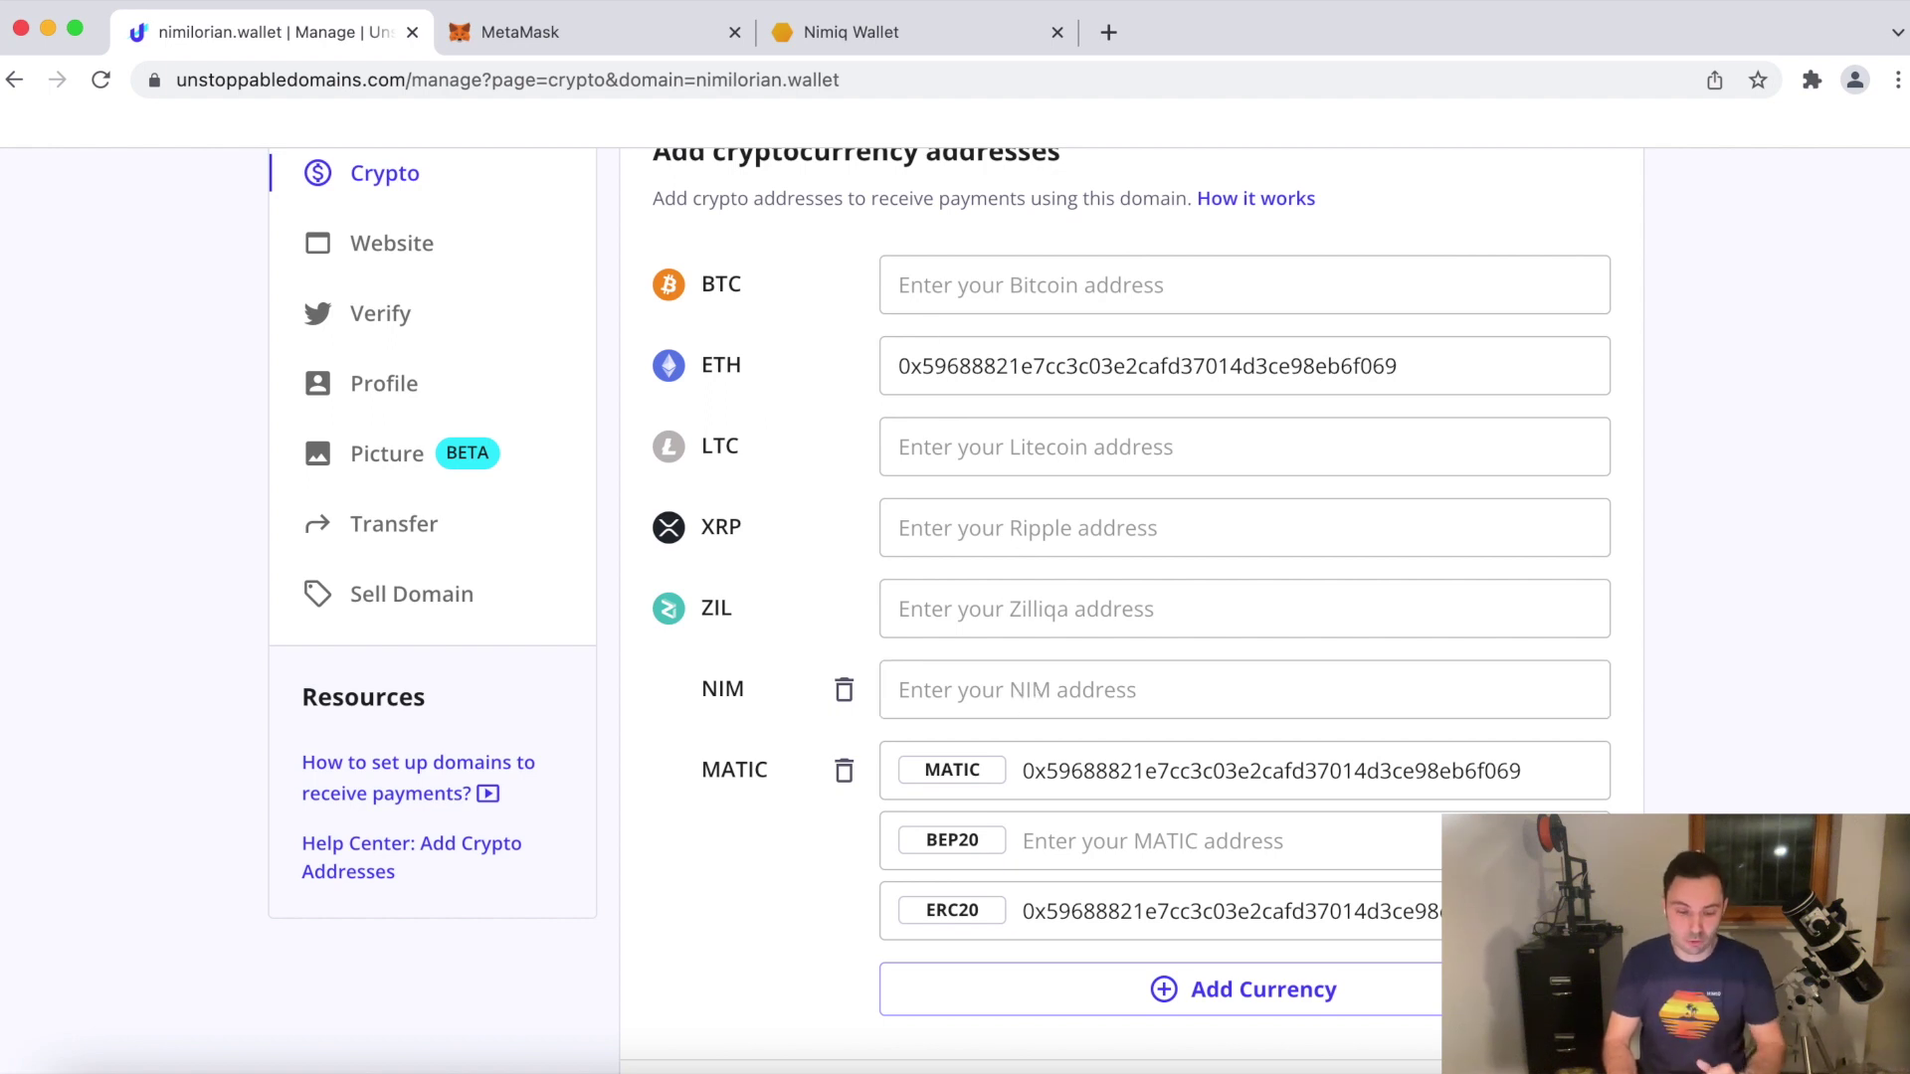
{"action": "left_click", "coordinate": [861, 33]}
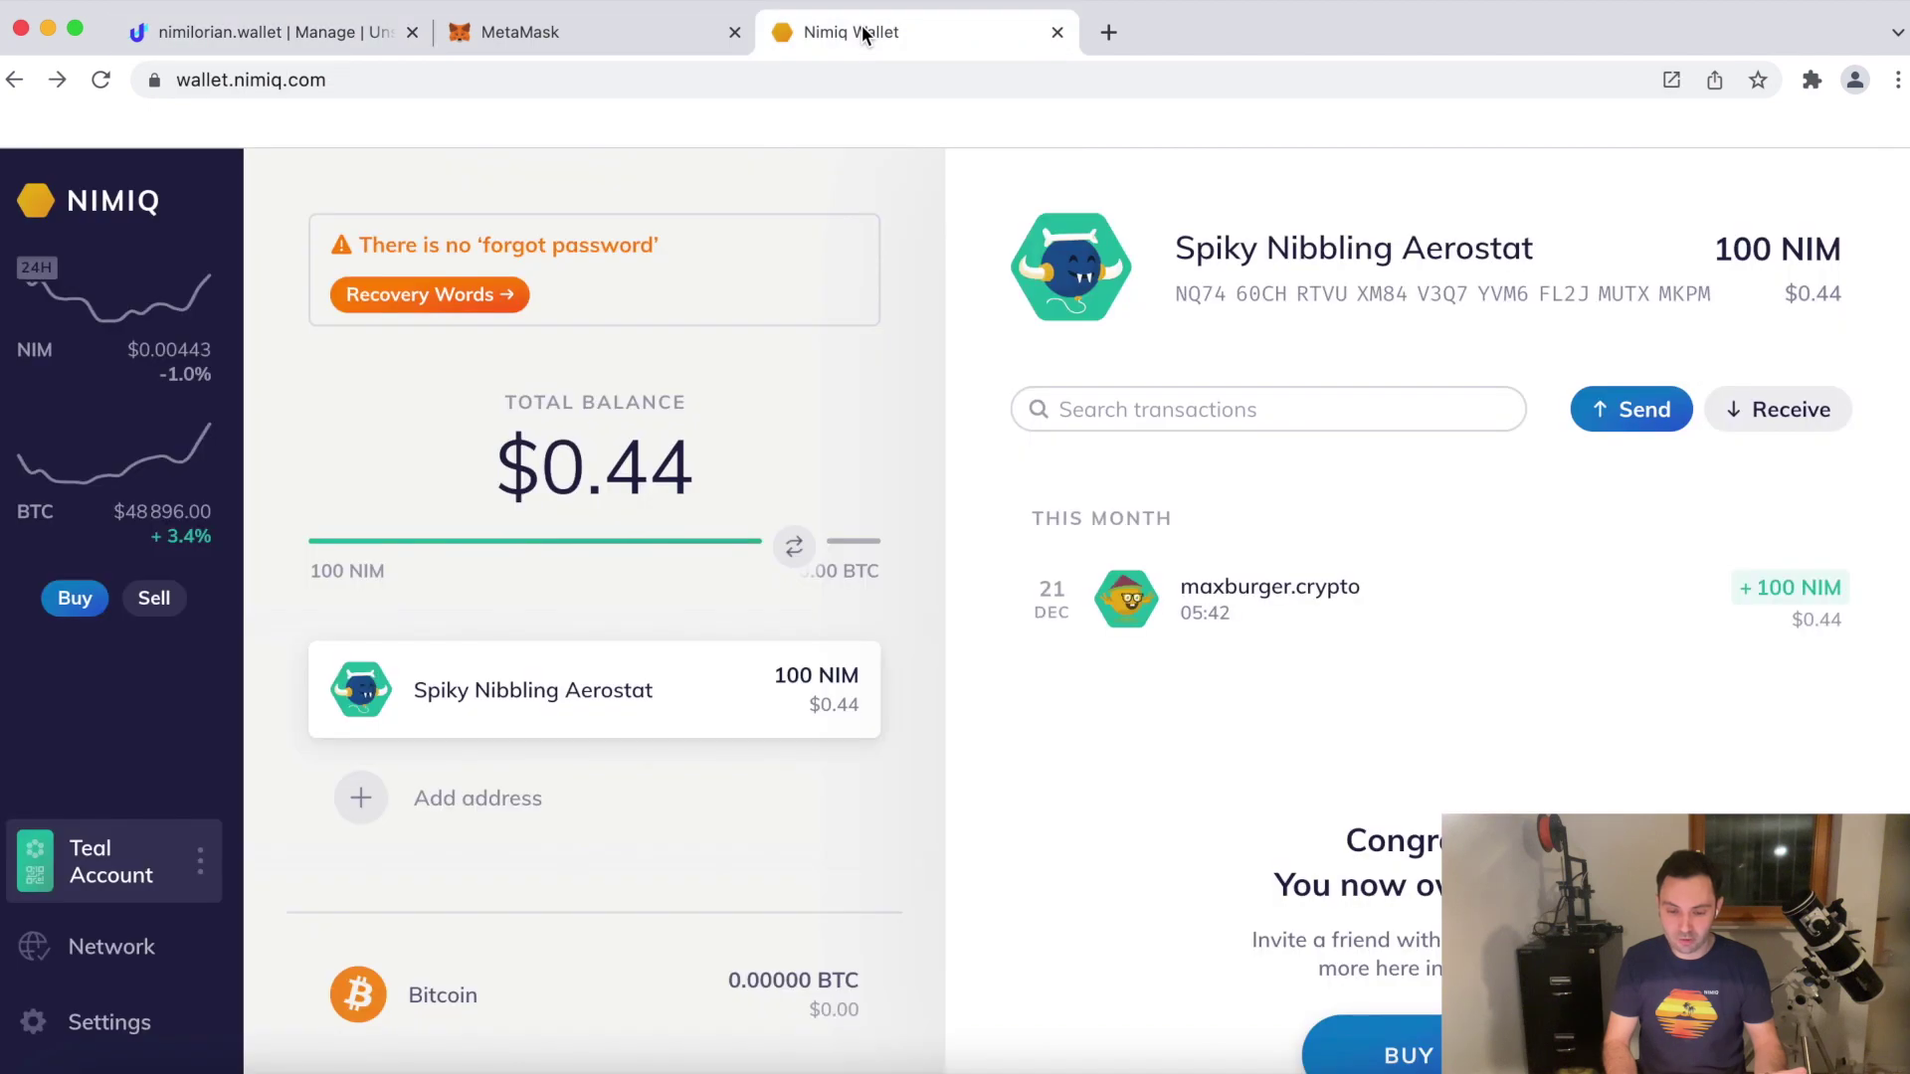
{"action": "left_click", "coordinate": [1212, 309]}
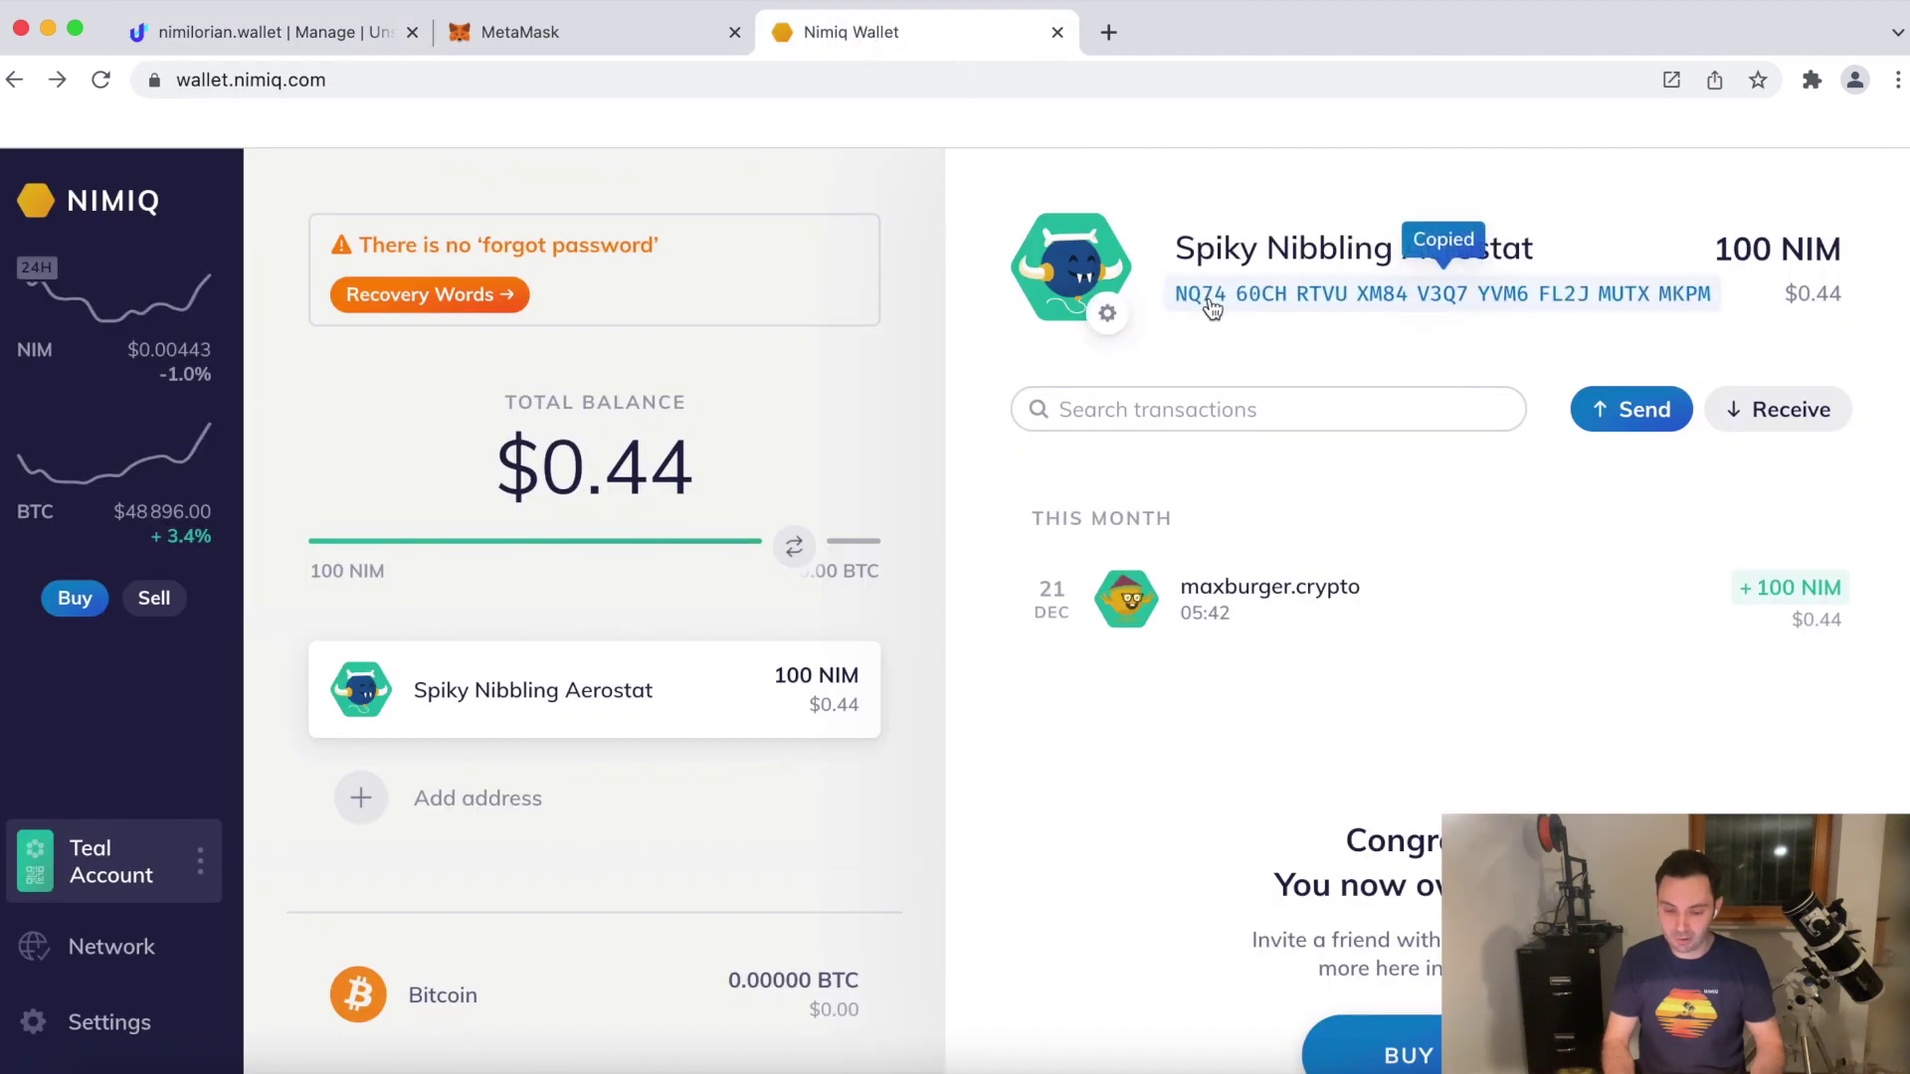
{"action": "left_click", "coordinate": [318, 38]}
{"action": "left_click", "coordinate": [966, 687]}
{"action": "key", "text": "super+v"}
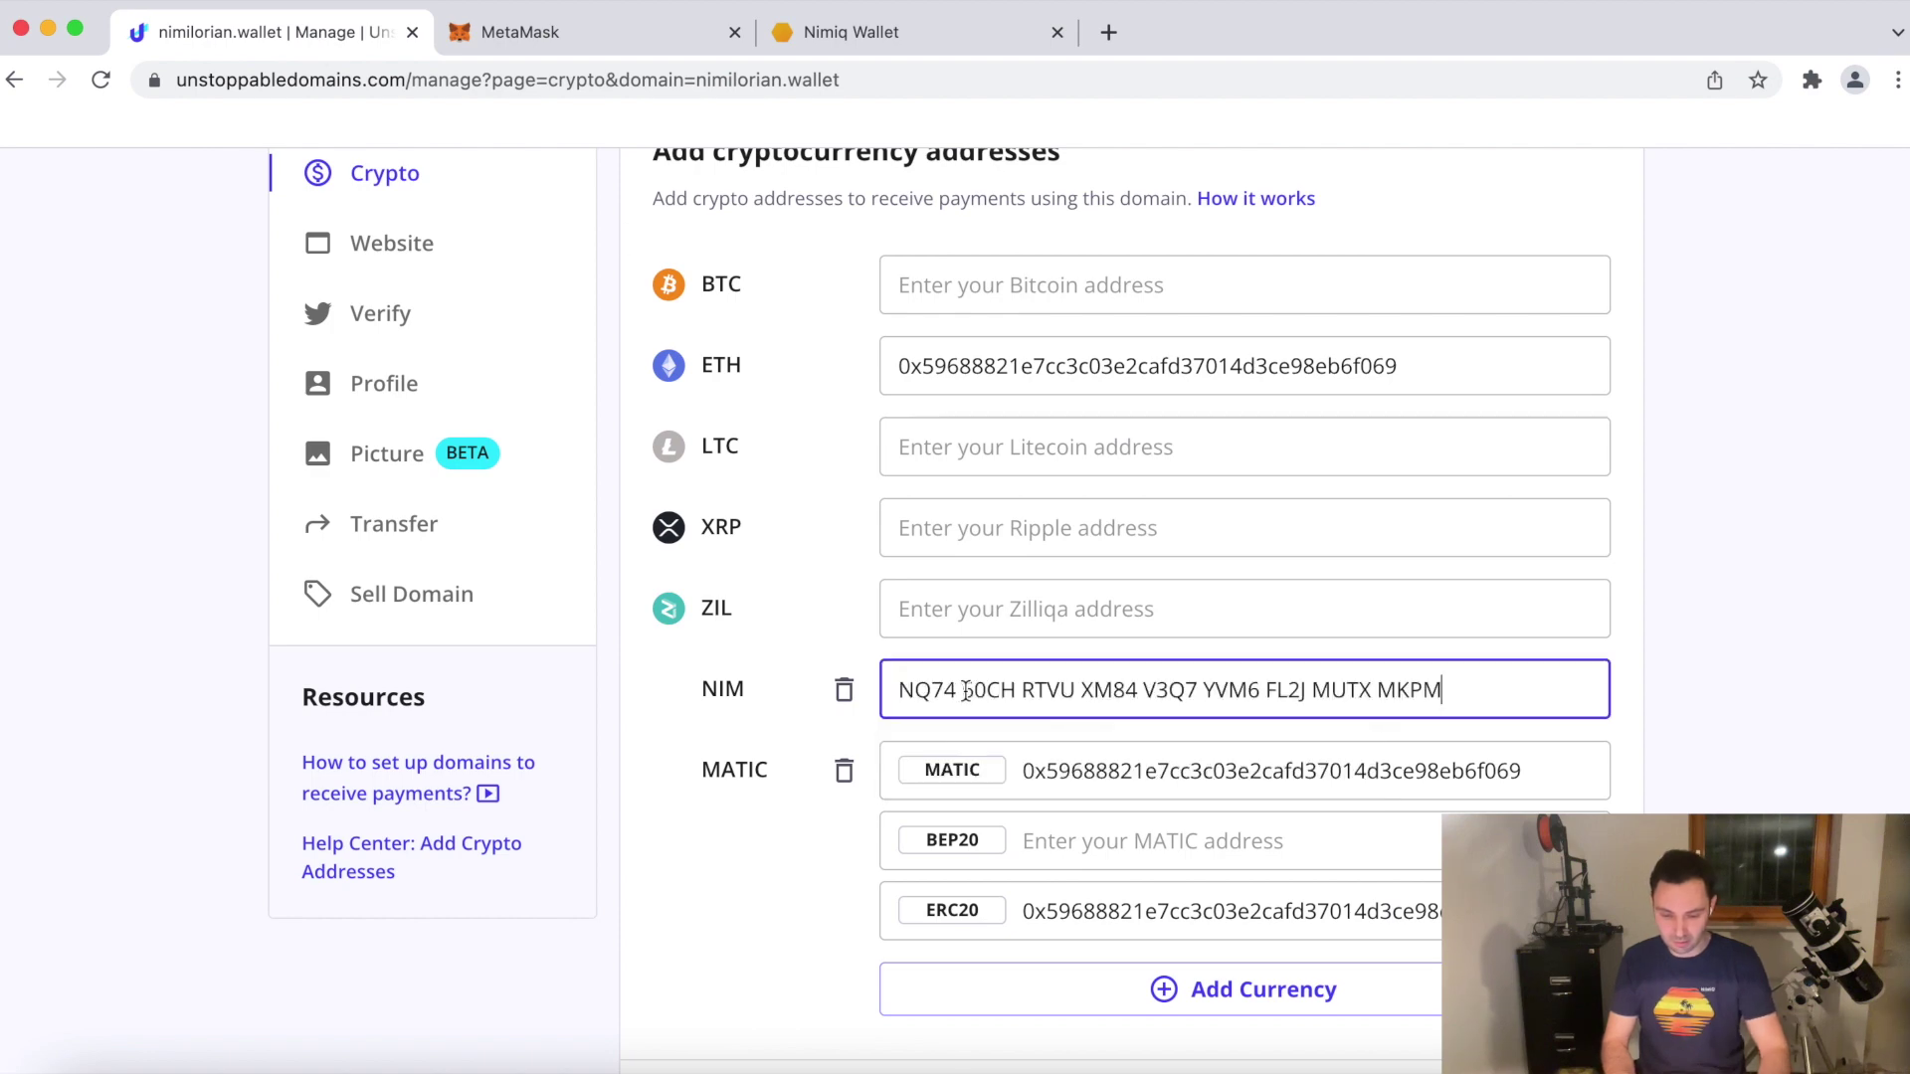
{"action": "scroll", "coordinate": [1094, 946], "scroll_direction": "down", "scroll_amount": 4}
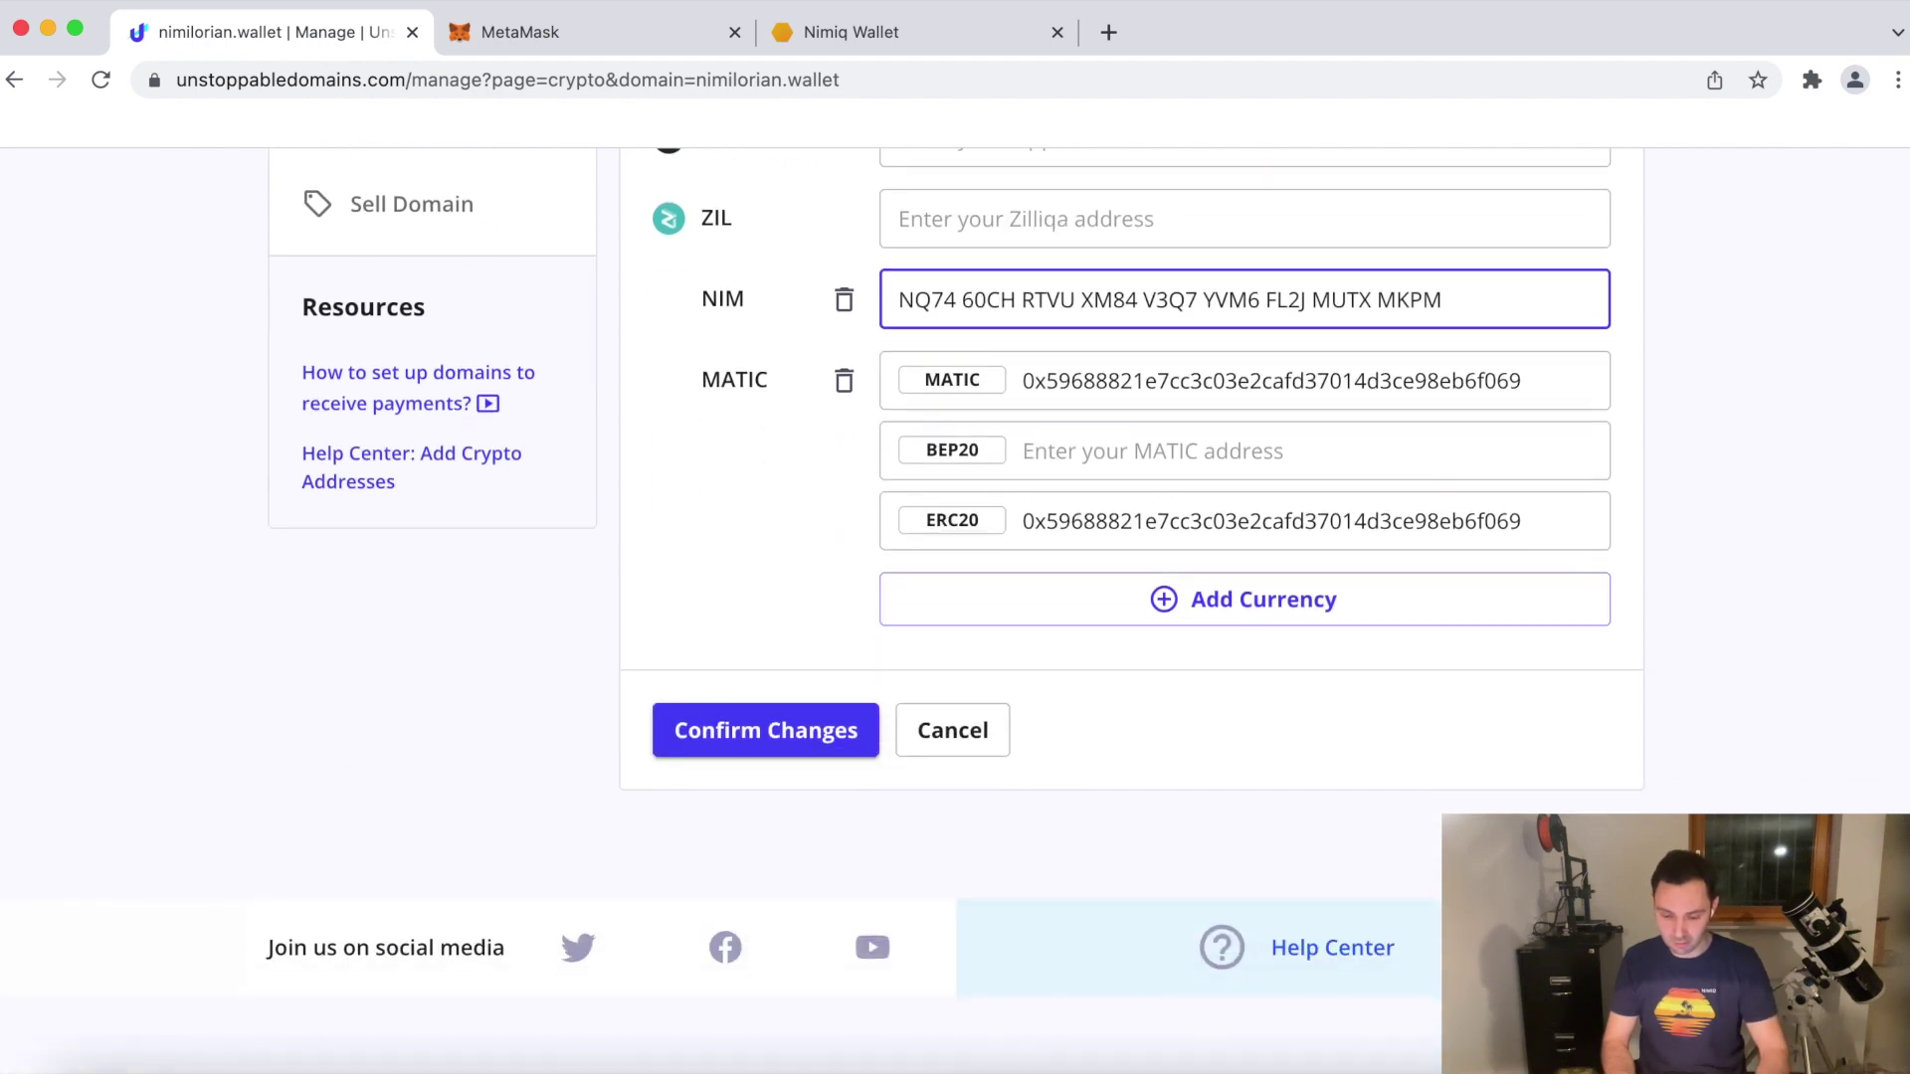
{"action": "left_click", "coordinate": [799, 733]}
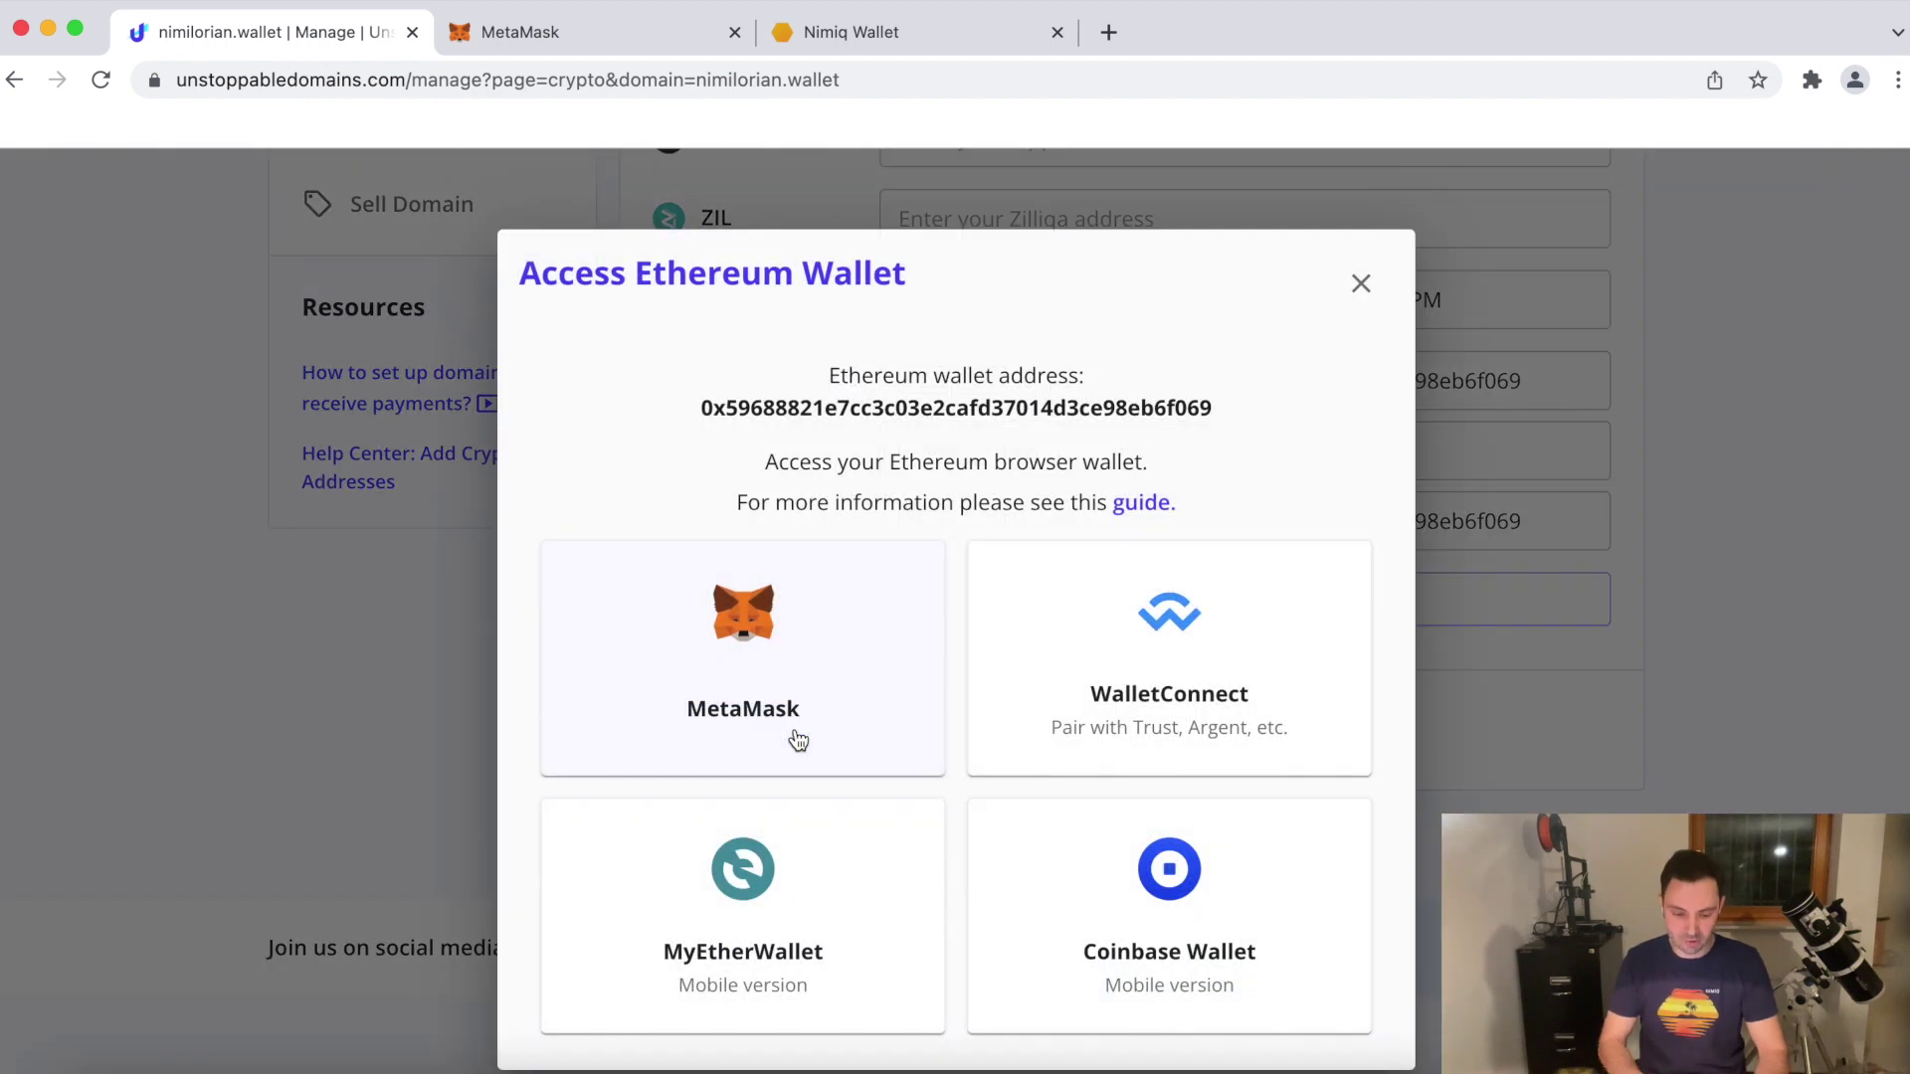
Step: Authorize the record change with MetaMask, dismissing Coinbase Wallet, and sign the request
{"action": "left_click", "coordinate": [760, 673]}
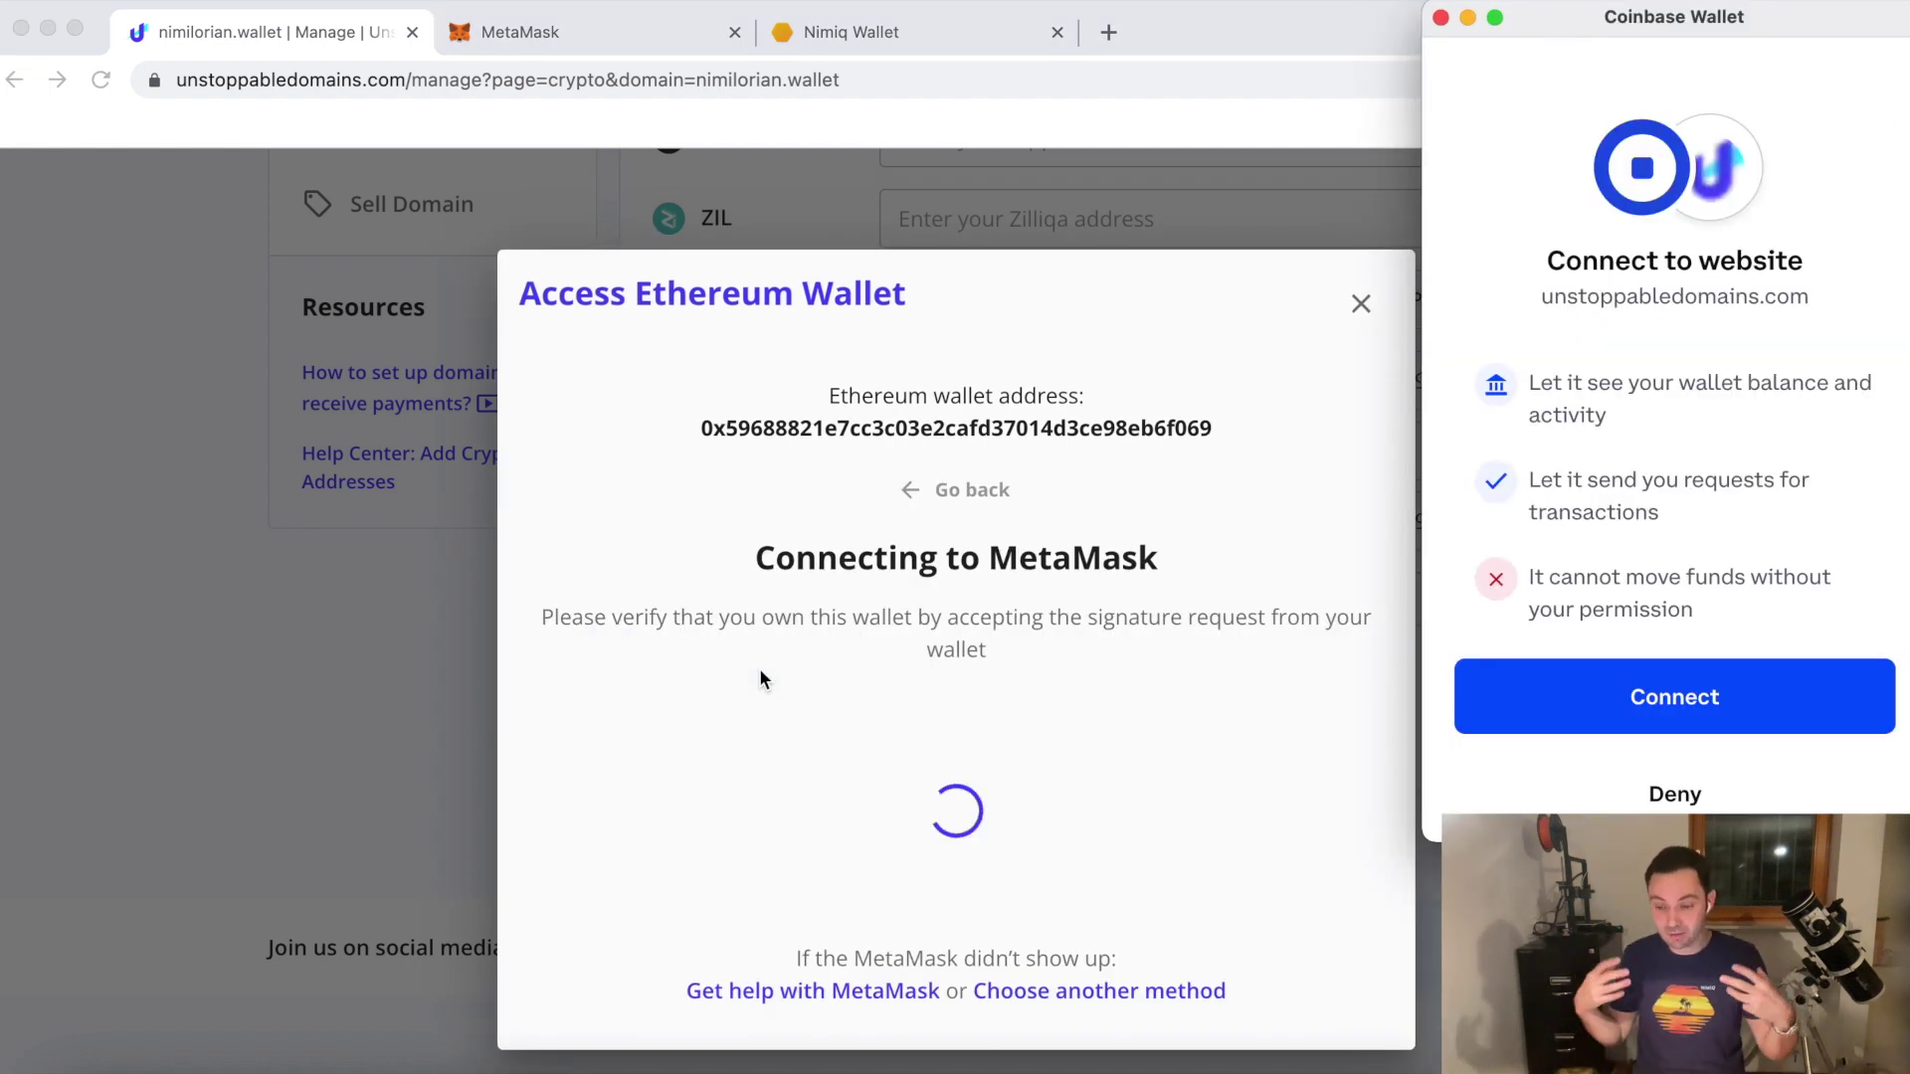
{"action": "left_click", "coordinate": [1444, 22]}
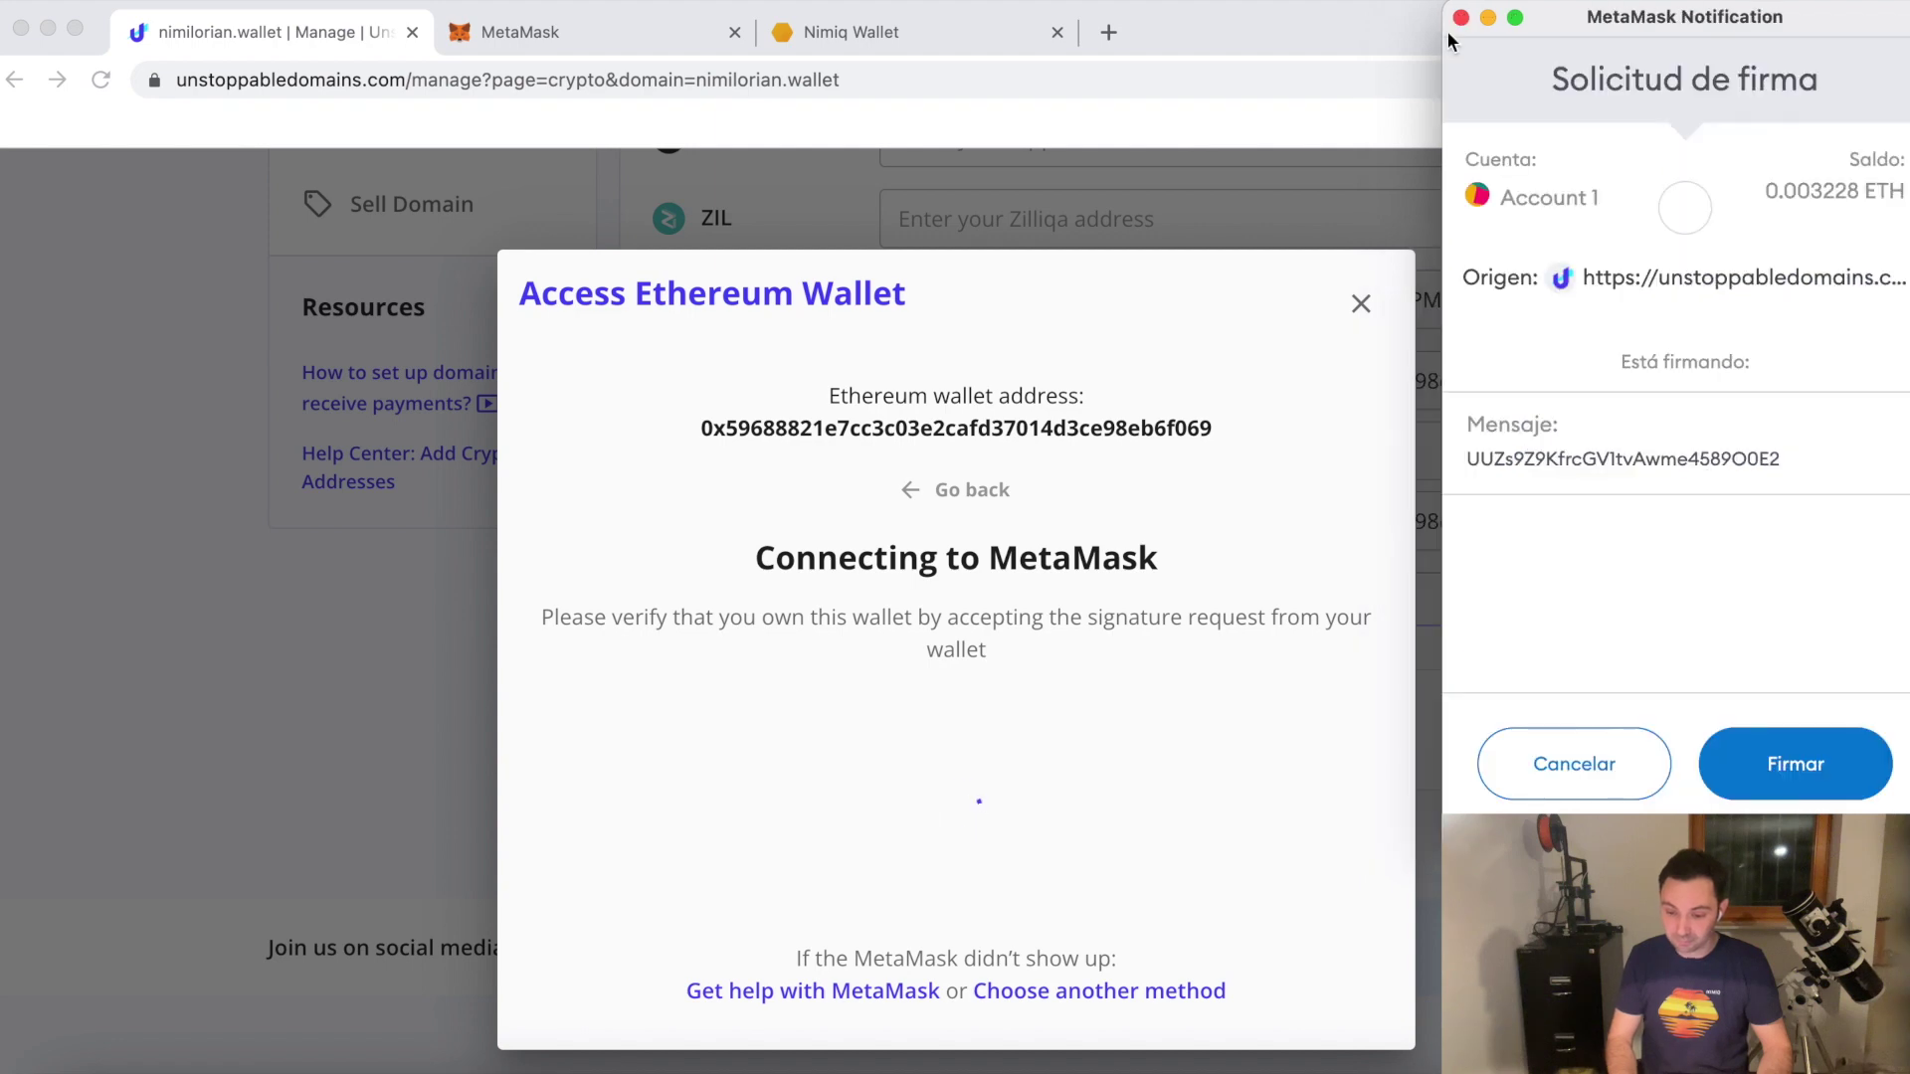
{"action": "left_click", "coordinate": [1793, 774]}
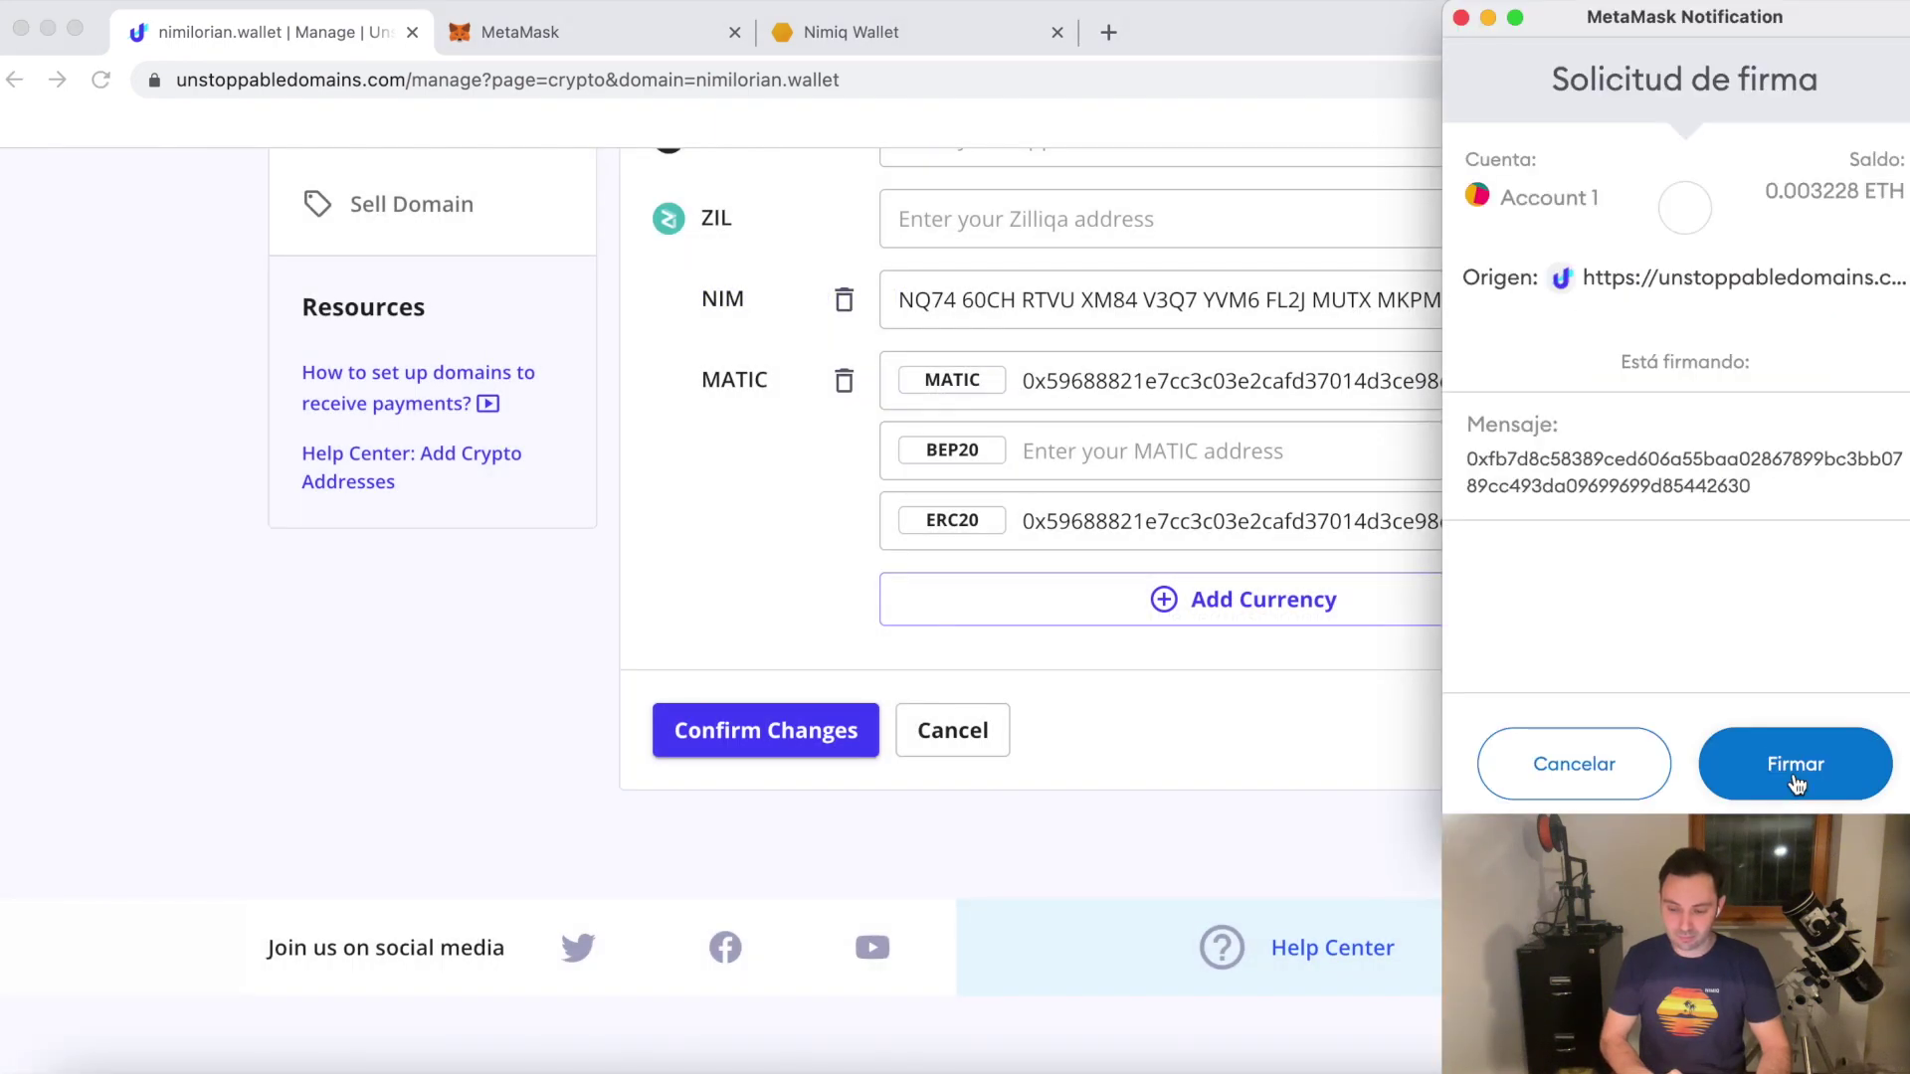
{"action": "left_click", "coordinate": [1795, 783]}
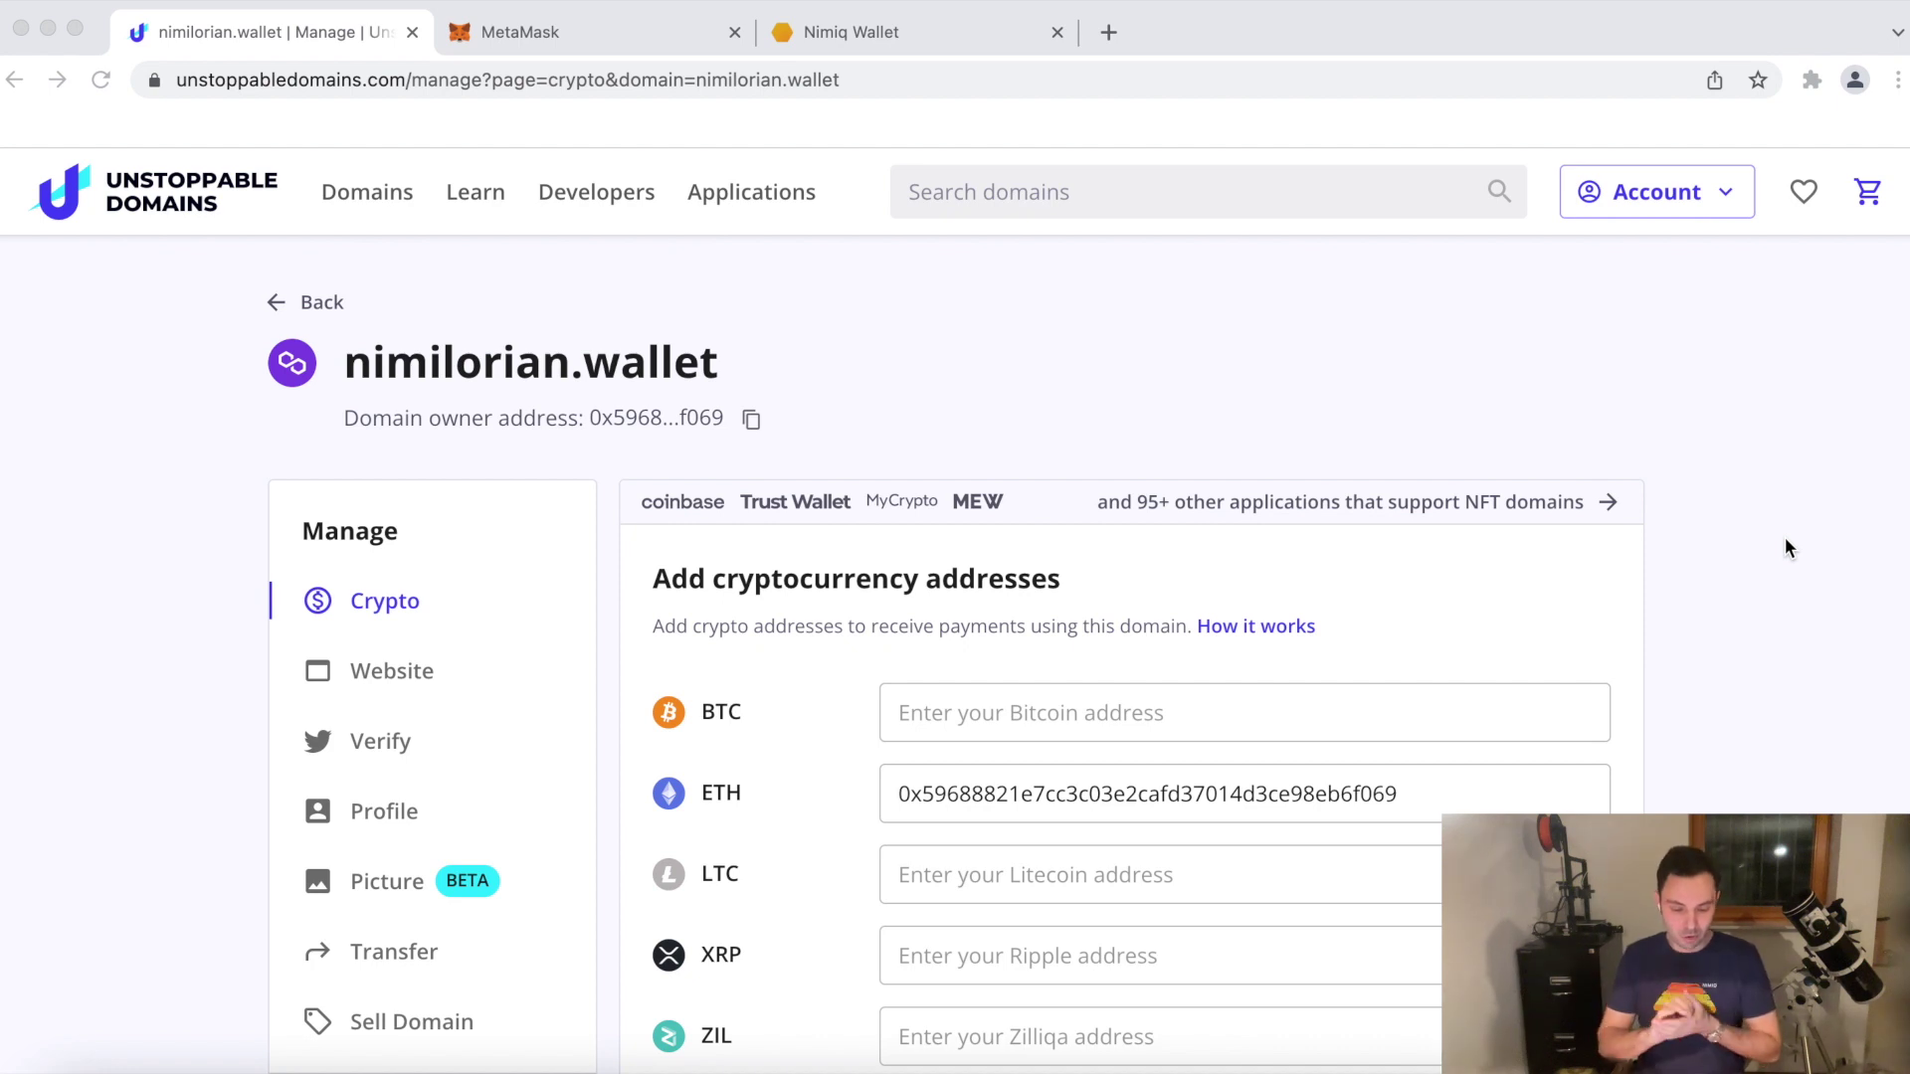
Step: Start a new NIM payment in Nimiq Wallet
{"action": "scroll", "coordinate": [1785, 546], "scroll_direction": "down", "scroll_amount": 3}
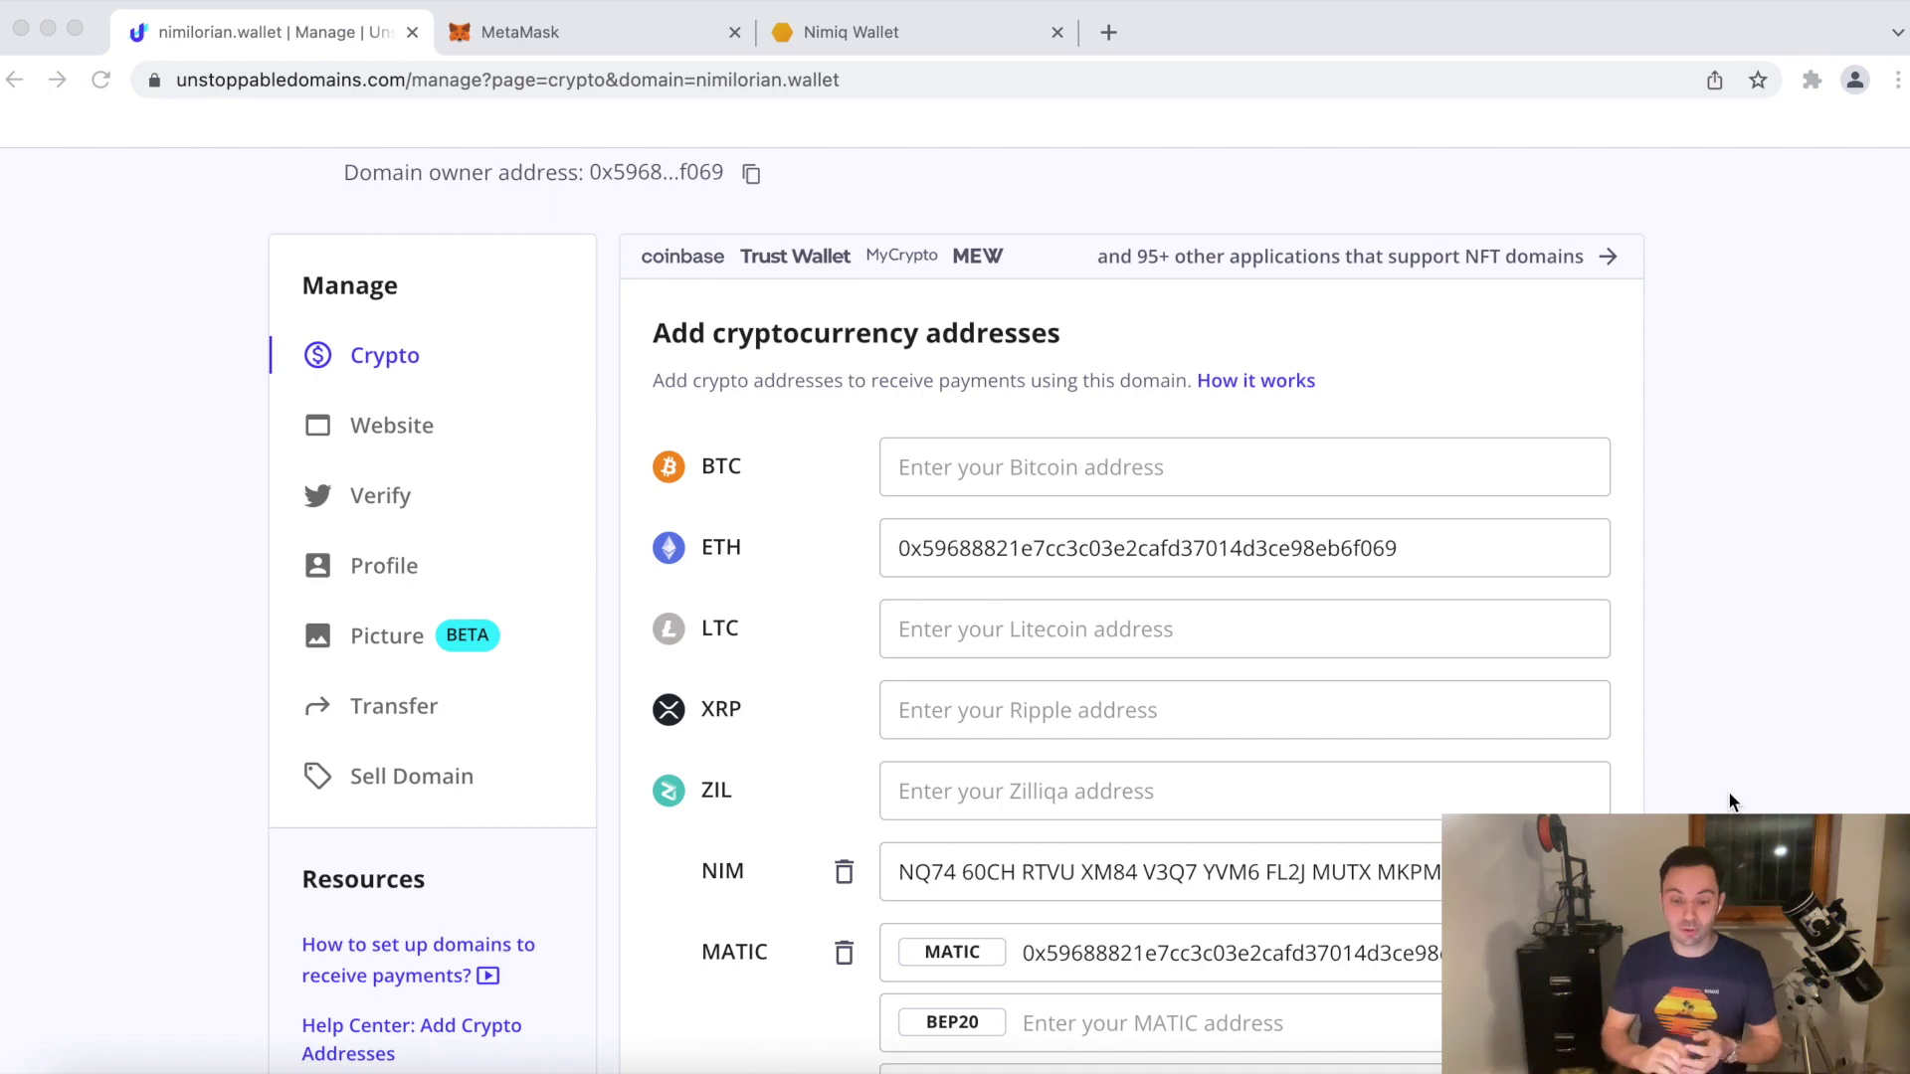
{"action": "scroll", "coordinate": [1729, 794], "scroll_direction": "up", "scroll_amount": 3}
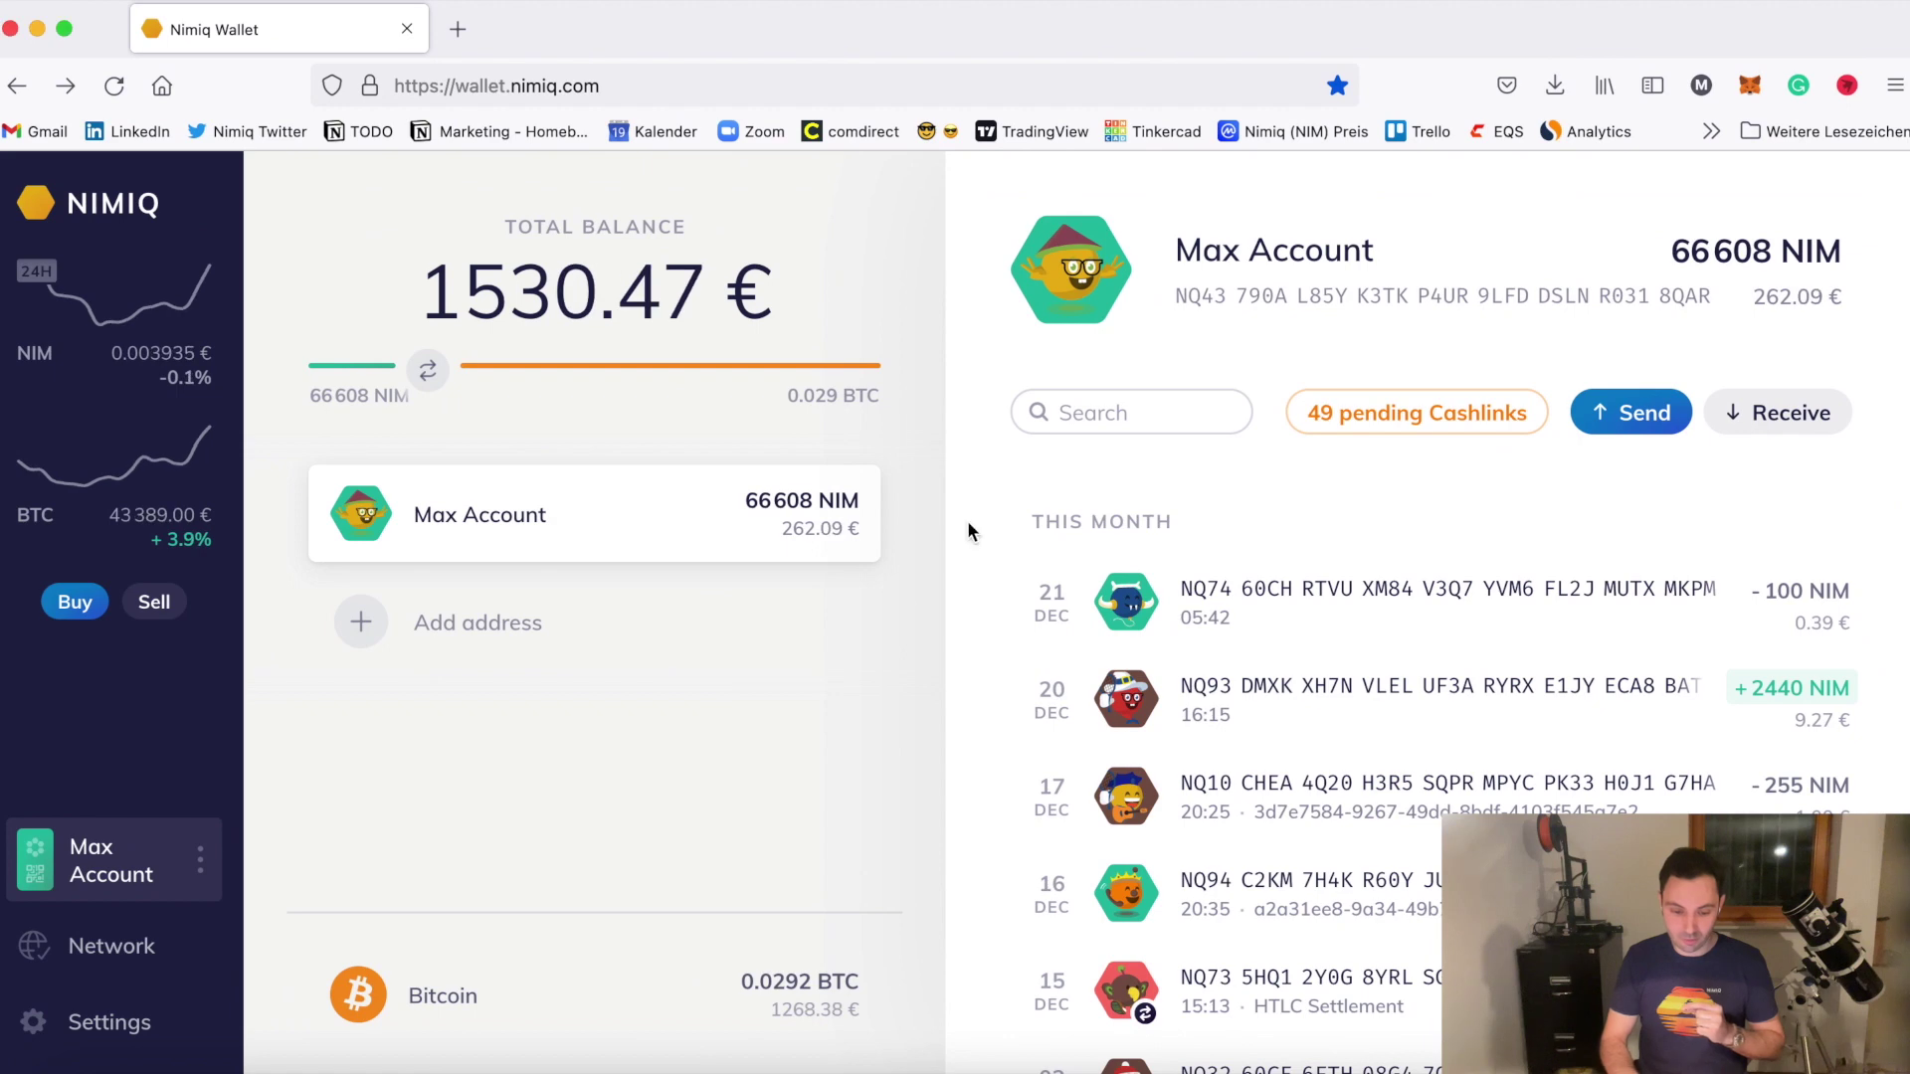
{"action": "left_click", "coordinate": [1635, 417]}
Step: Send 1 NIM to nimilorian.wallet and confirm the transaction in the Nimiq Hub
{"action": "type", "text": "n"}
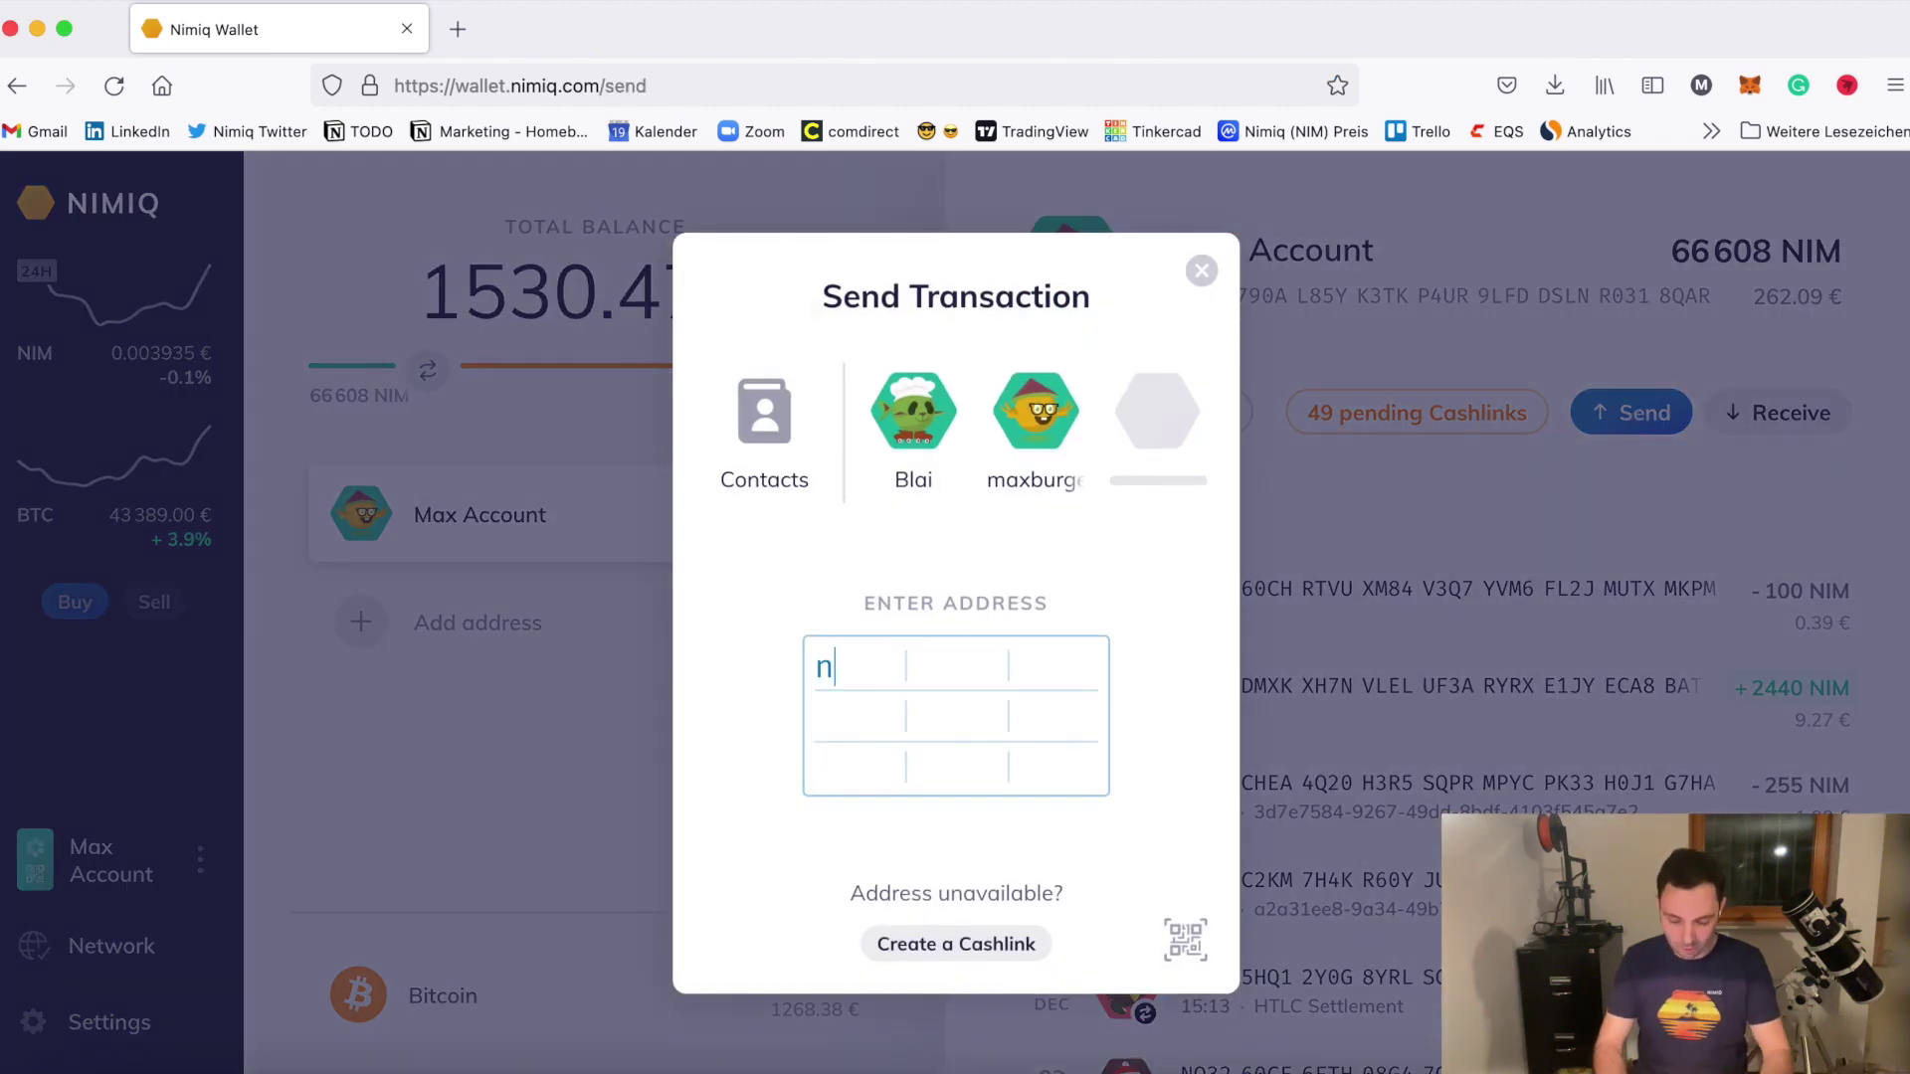
{"action": "type", "text": "imilorian"}
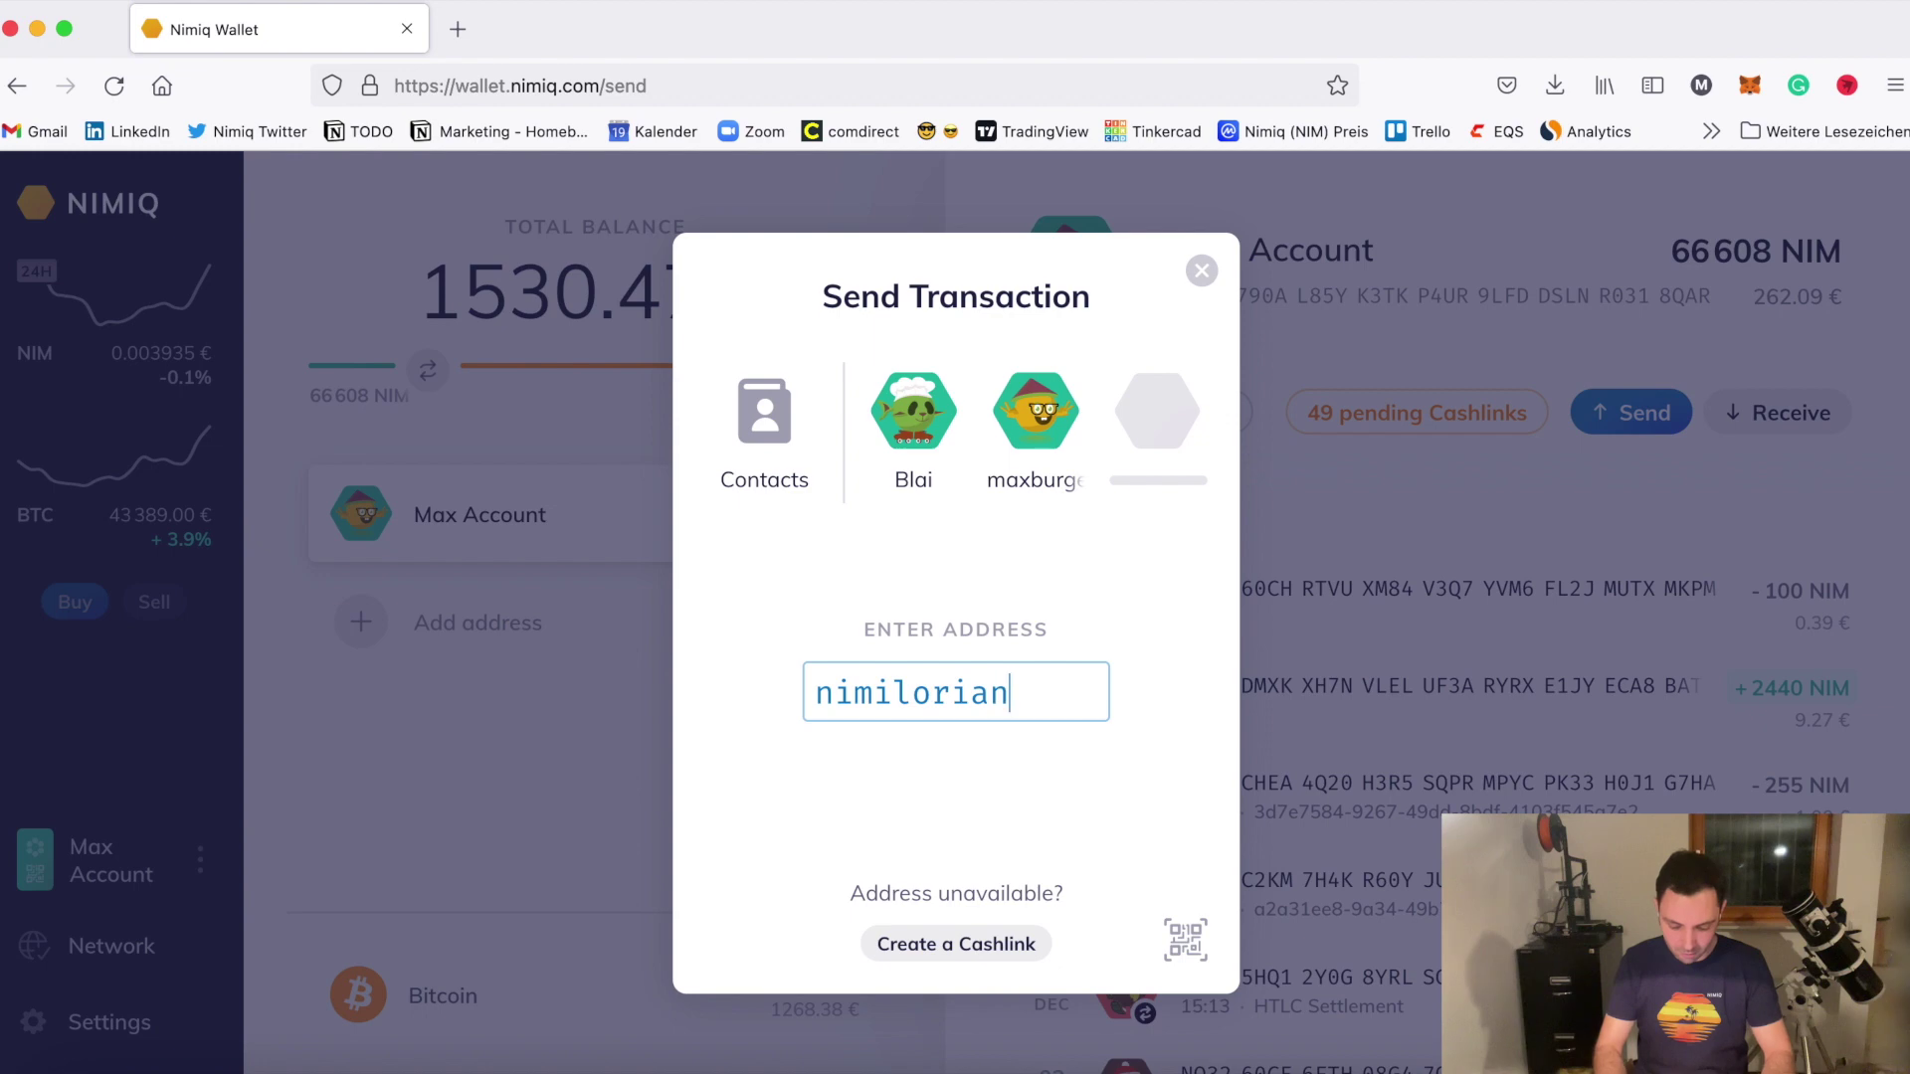
{"action": "type", "text": ".wallet"}
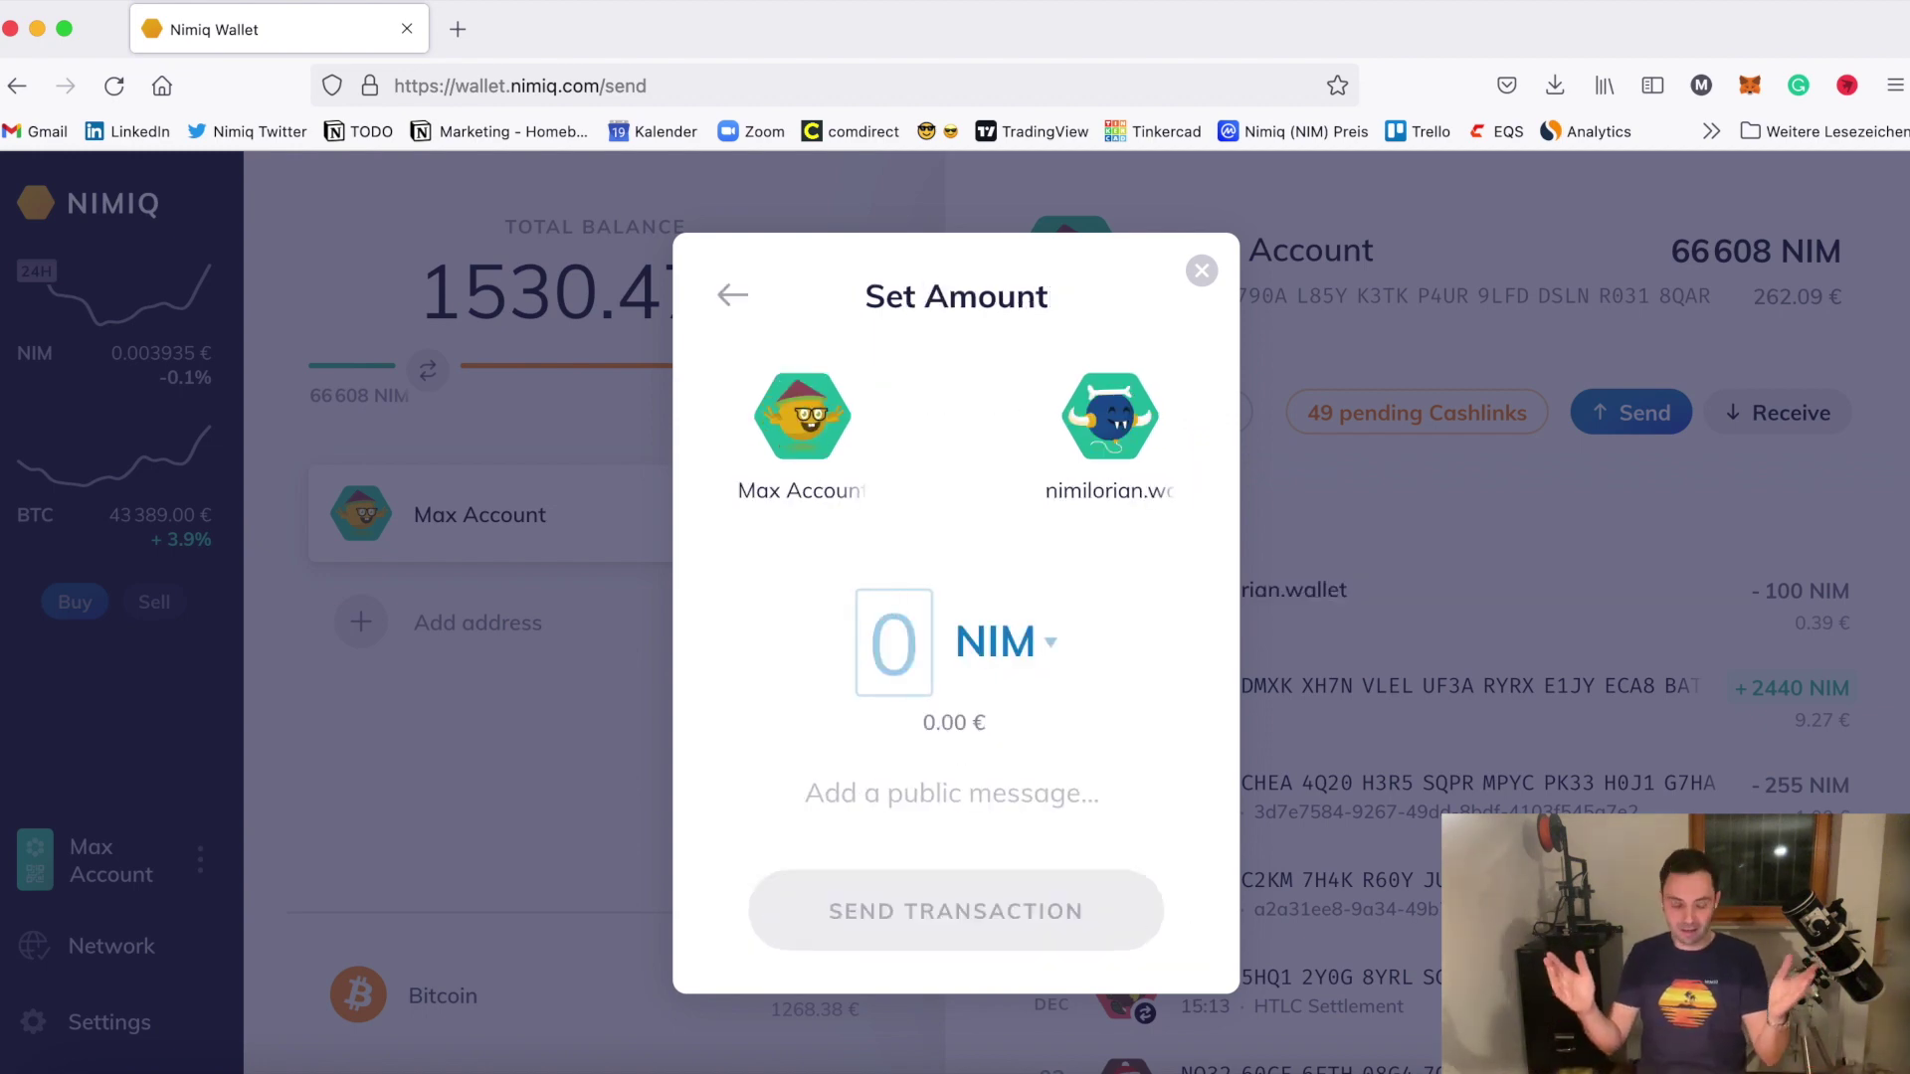
{"action": "type", "text": "1"}
{"action": "left_click", "coordinate": [995, 887]}
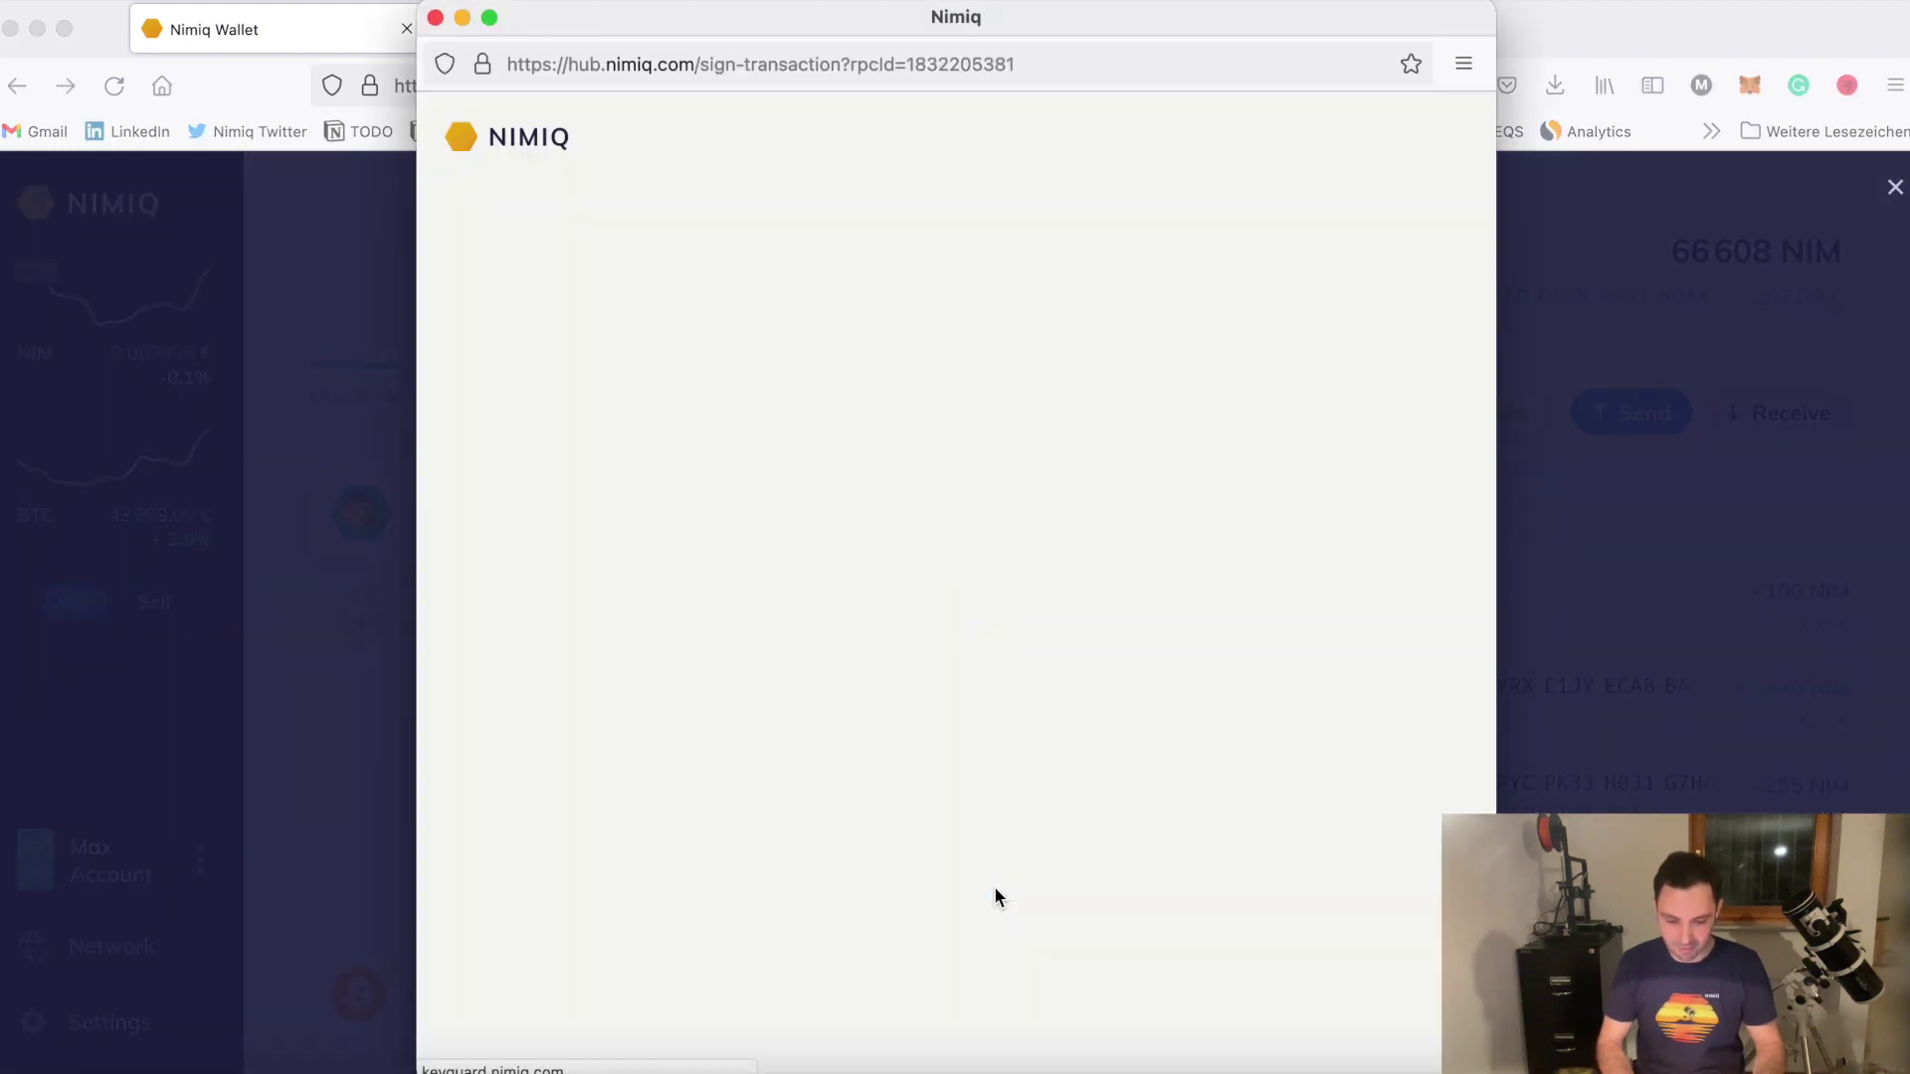
{"action": "left_click", "coordinate": [990, 841]}
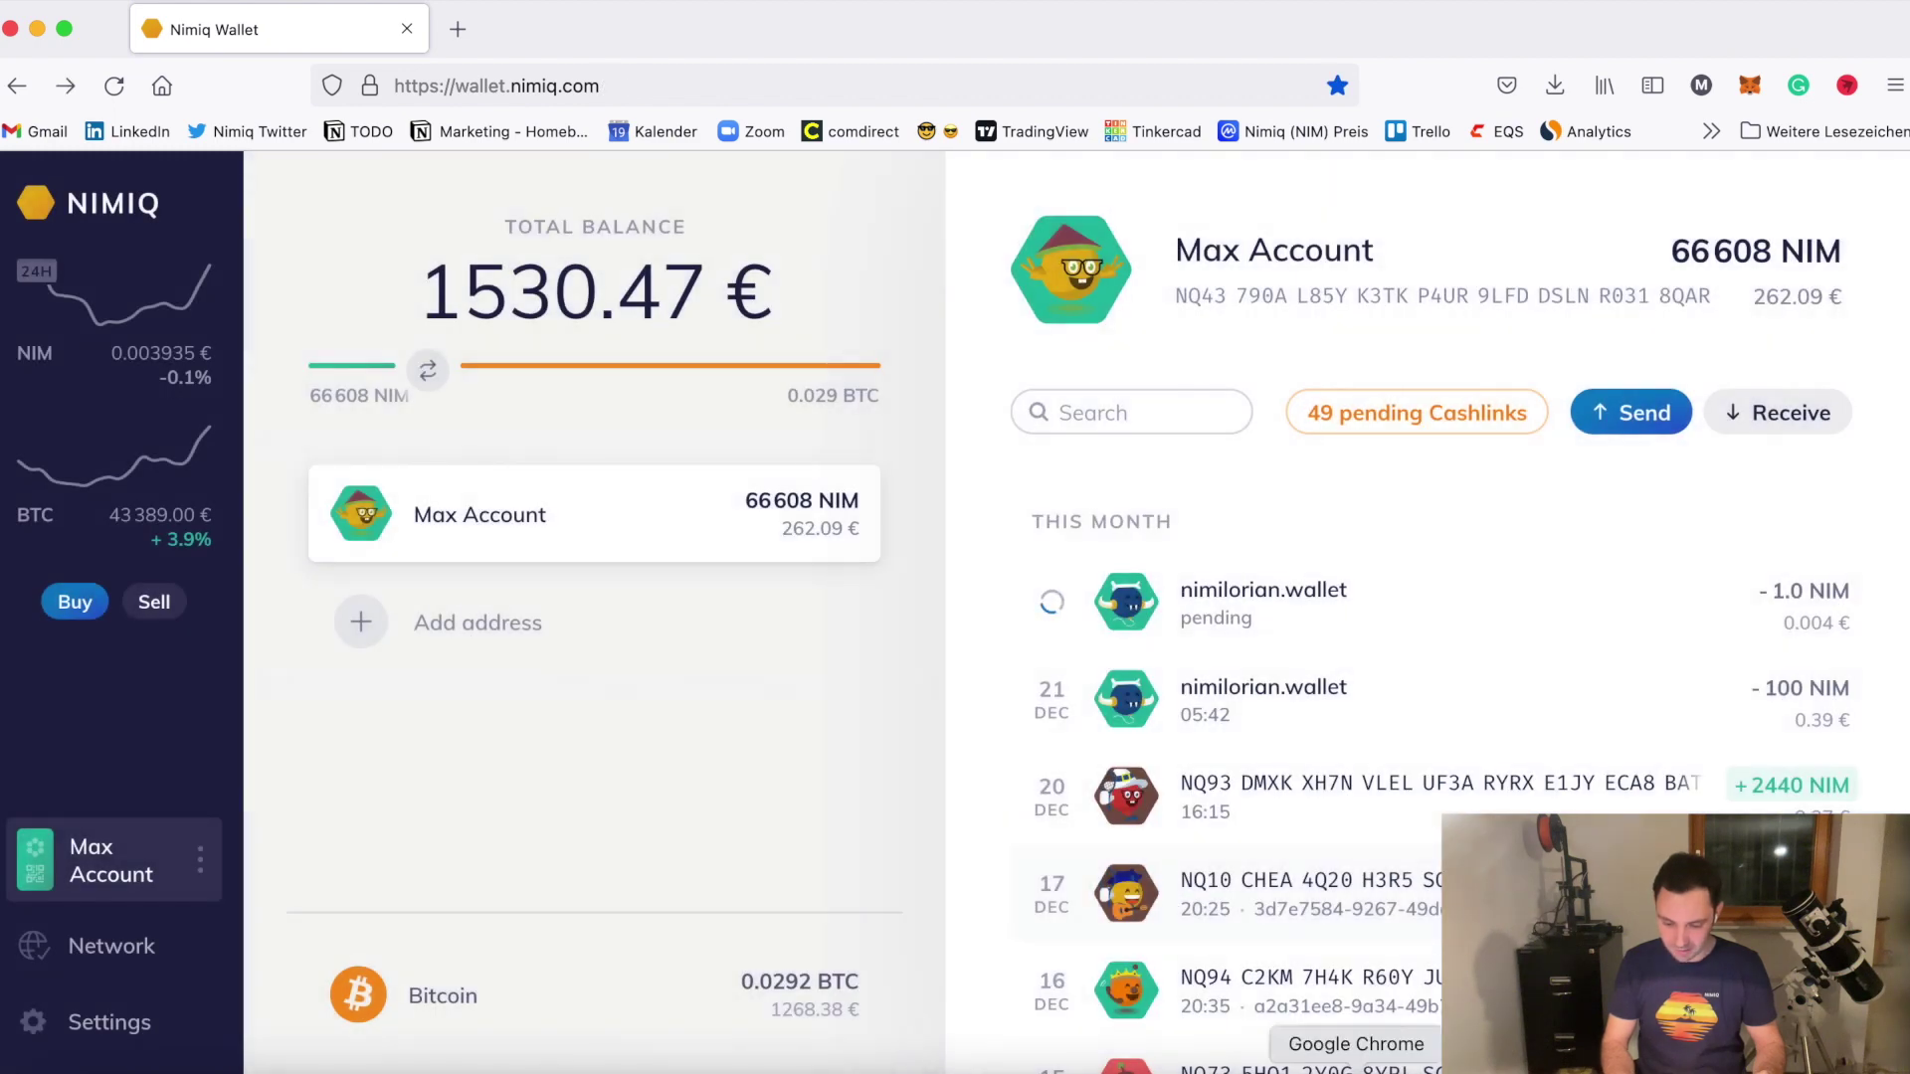
{"action": "left_click", "coordinate": [1358, 1070]}
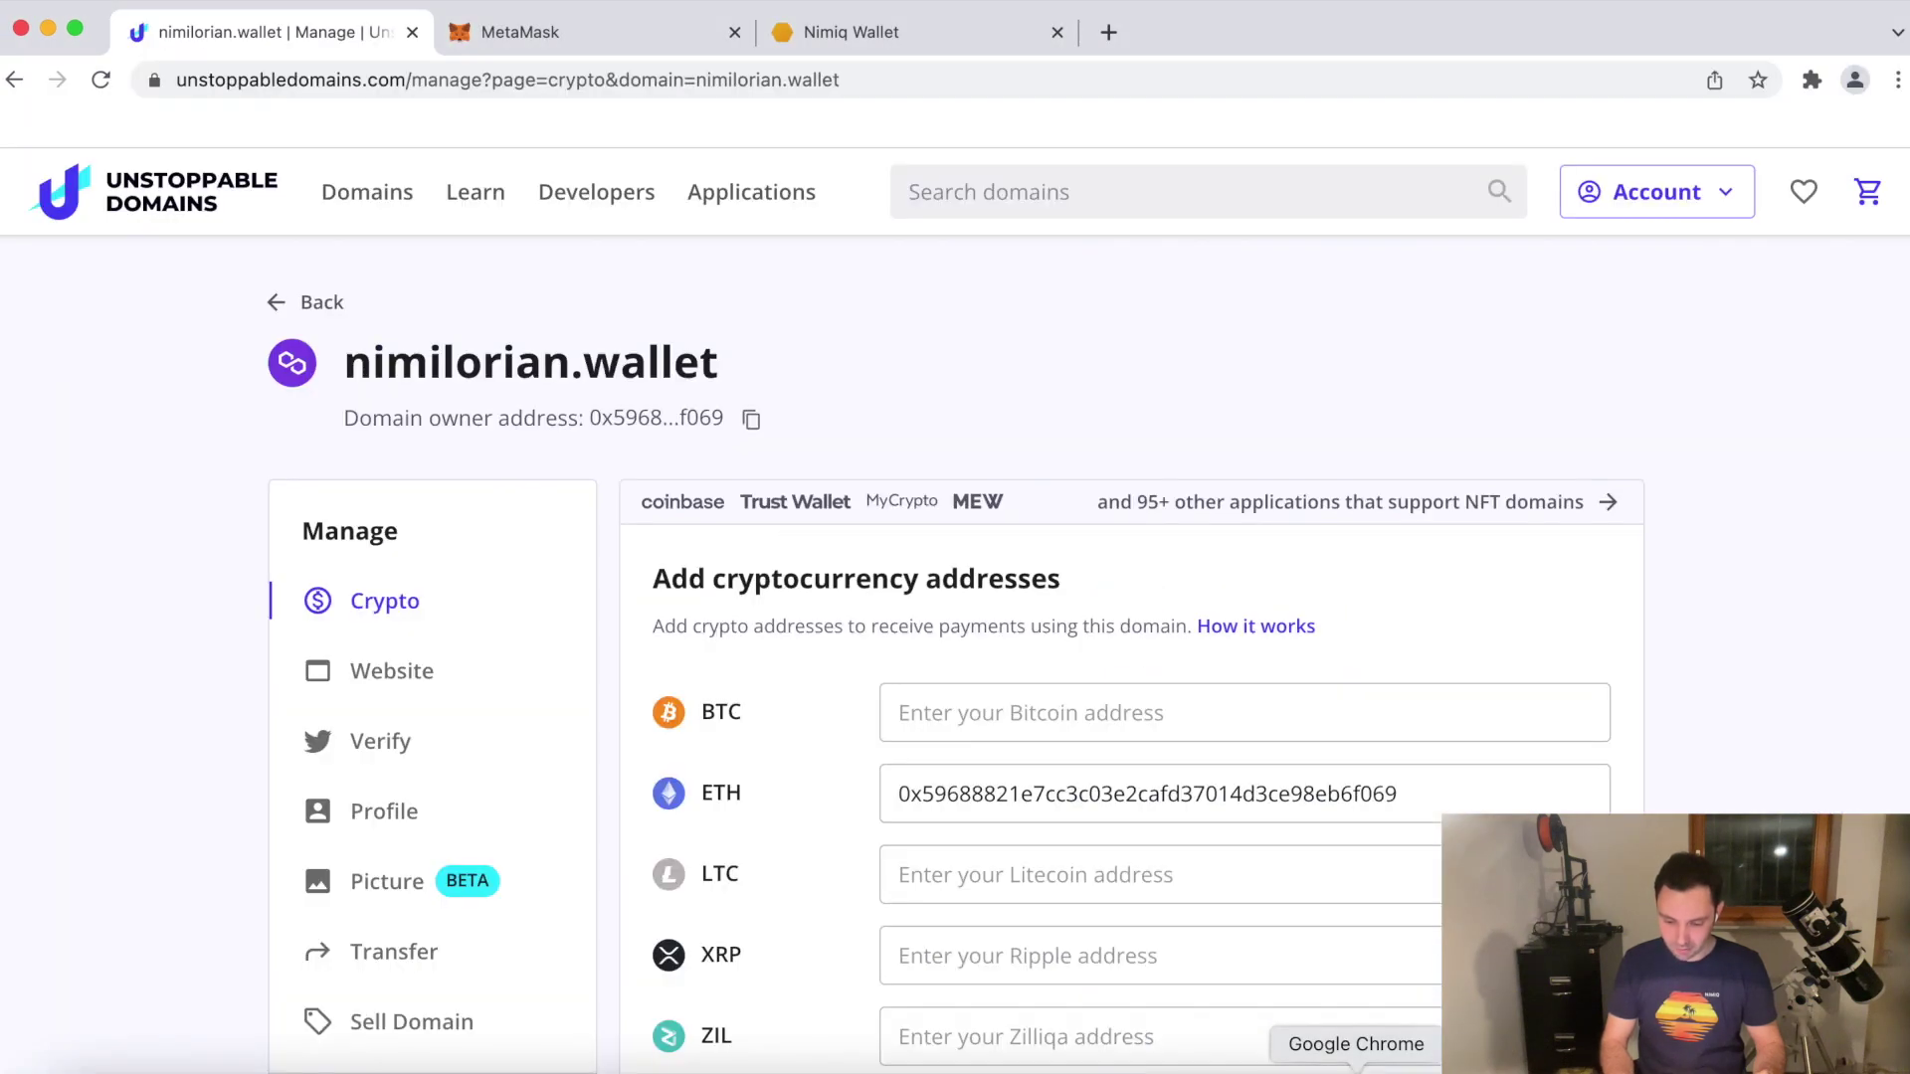
Step: View the receiving Nimiq wallet showing the pending +1.0 NIM payment
{"action": "left_click", "coordinate": [872, 36]}
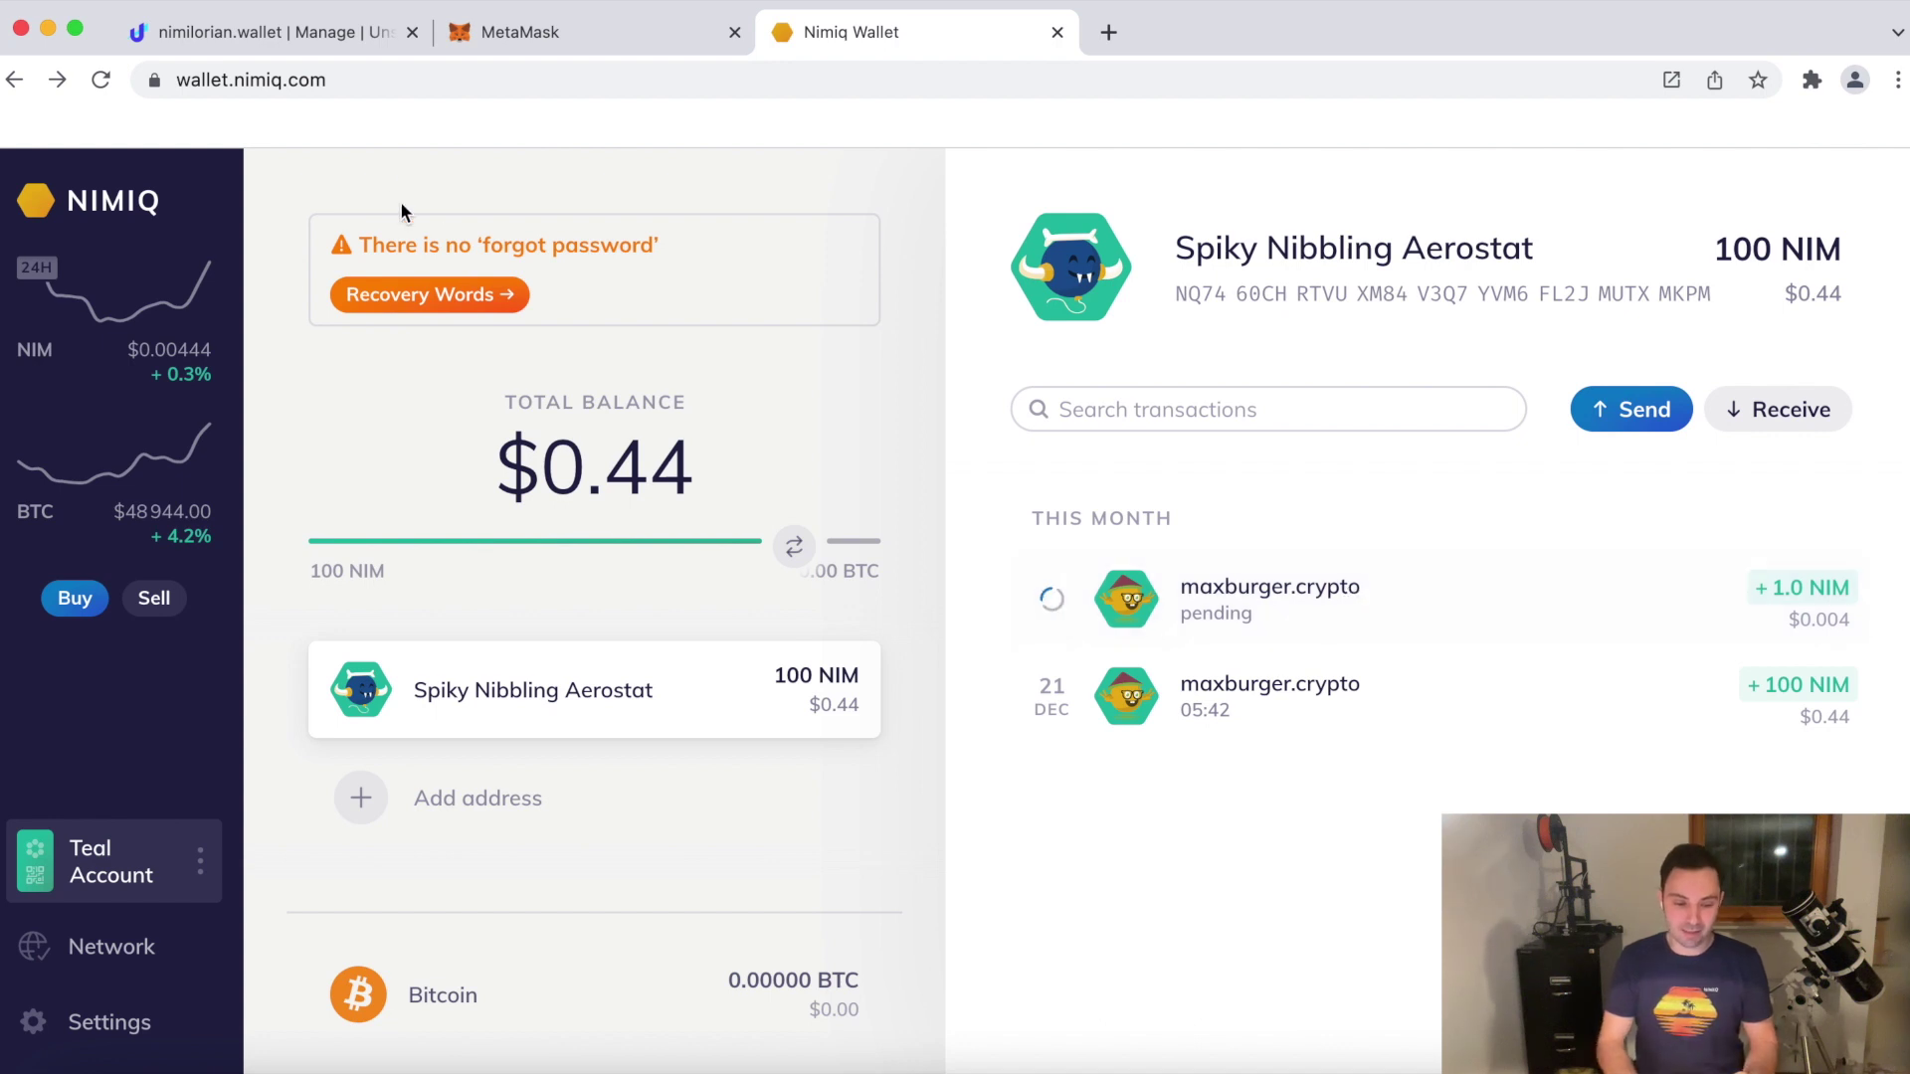
Step: Return to nimilorian.wallet's crypto-address page and scroll to the saved NIM record
{"action": "left_click", "coordinate": [247, 48]}
{"action": "scroll", "coordinate": [214, 637], "scroll_direction": "down", "scroll_amount": 3}
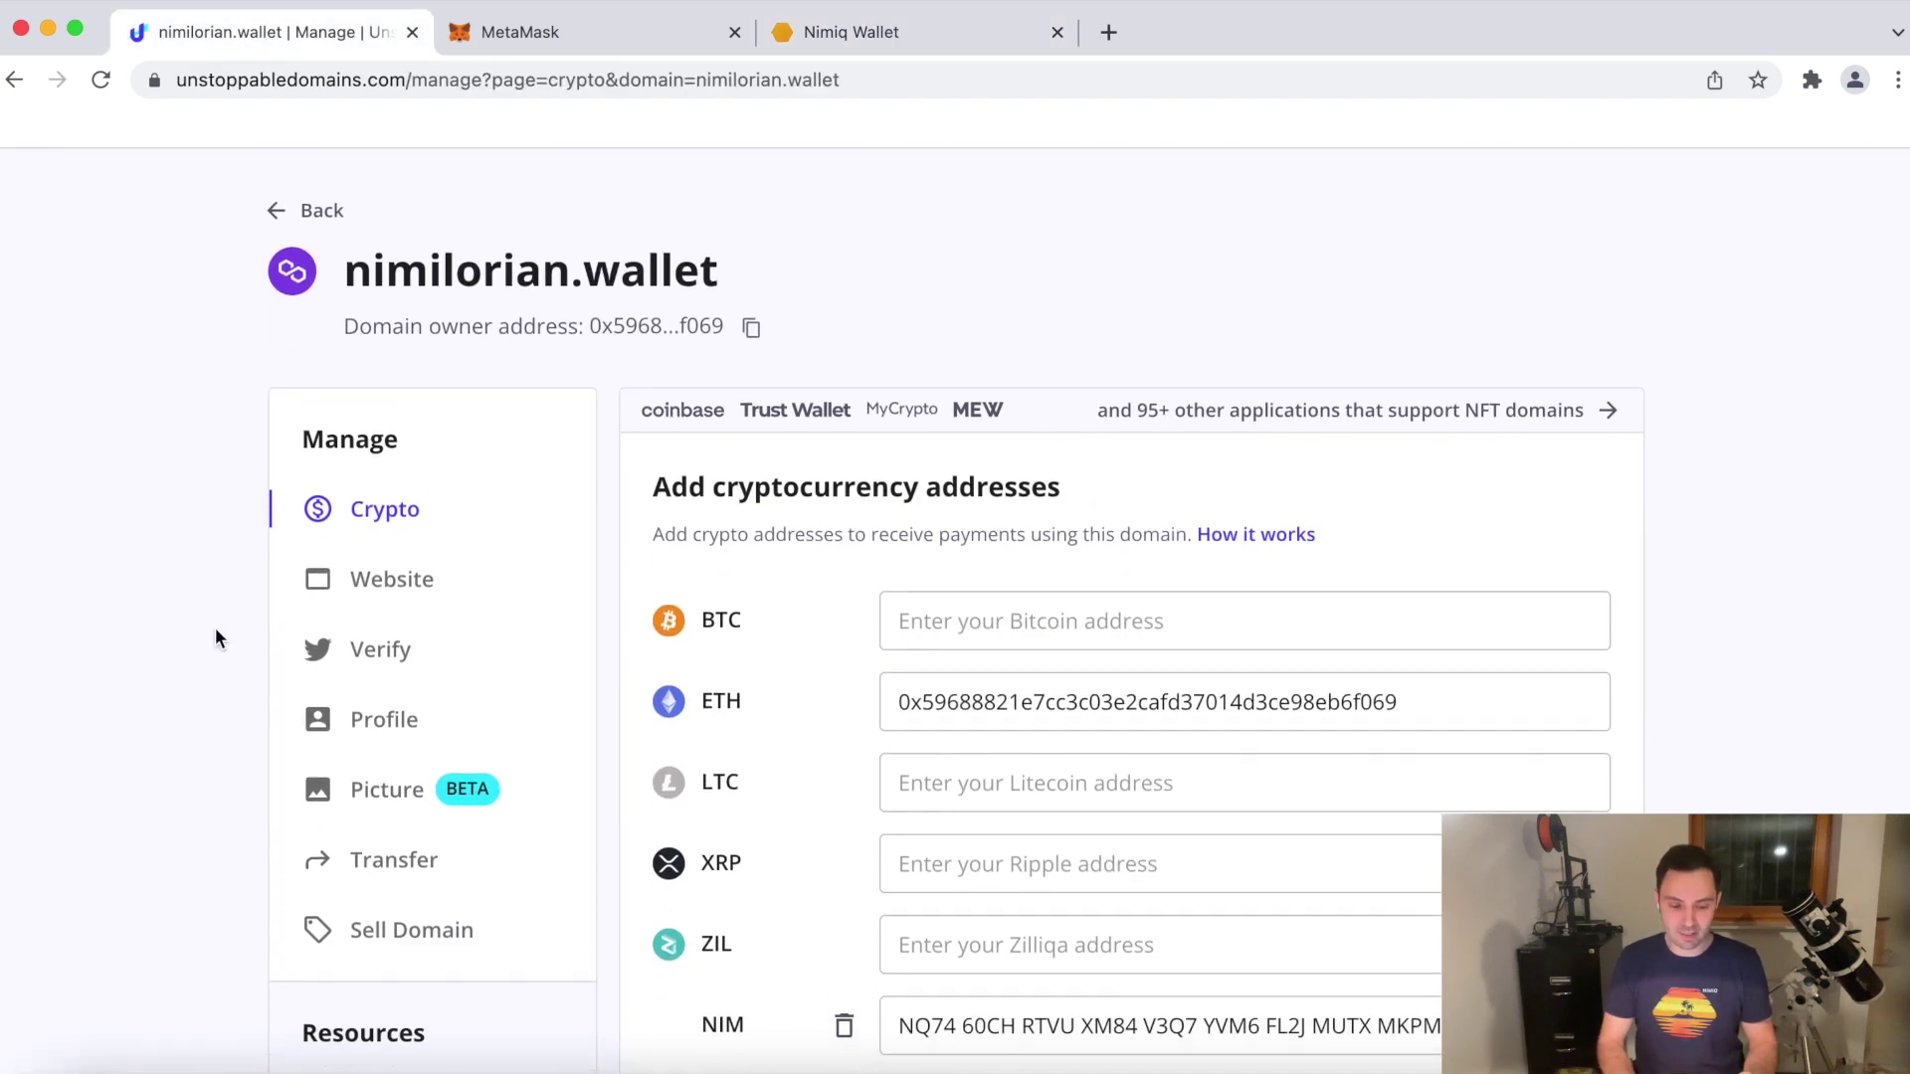